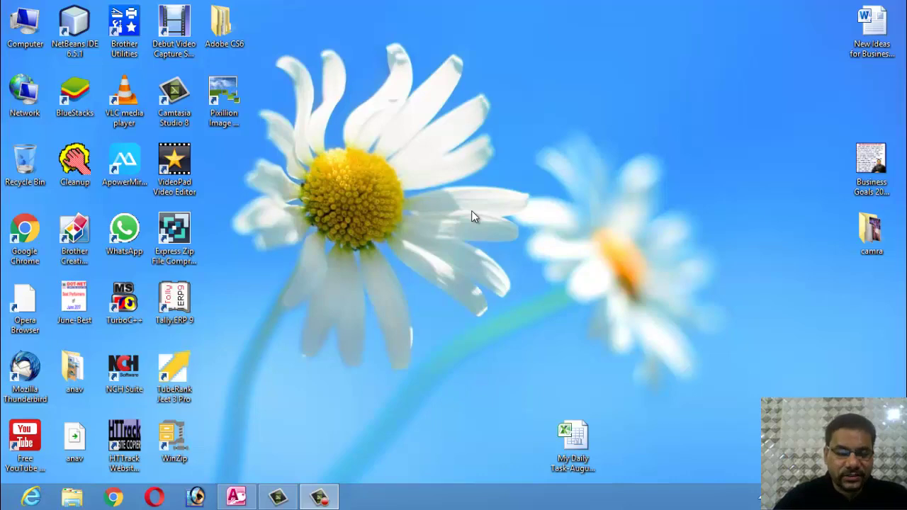
Restore the Access window showing the Data Entry form with a student record and photograph.
left_click(237, 498)
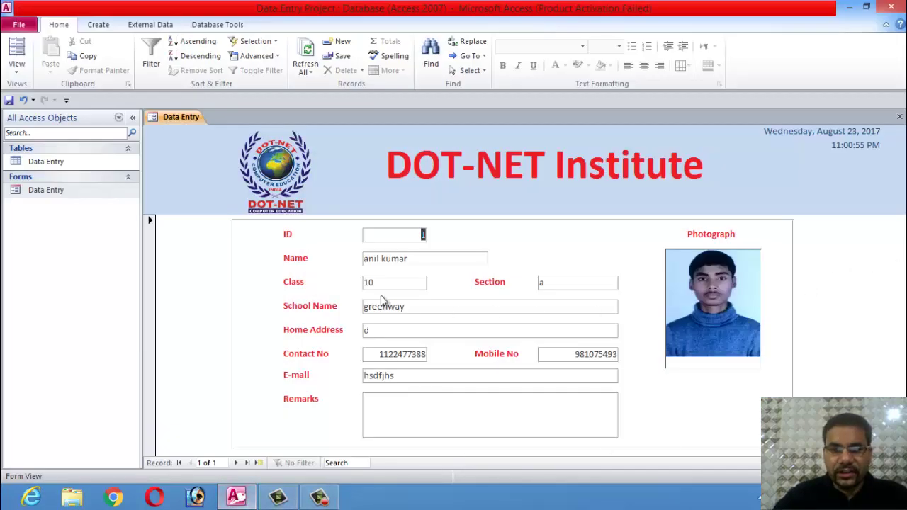
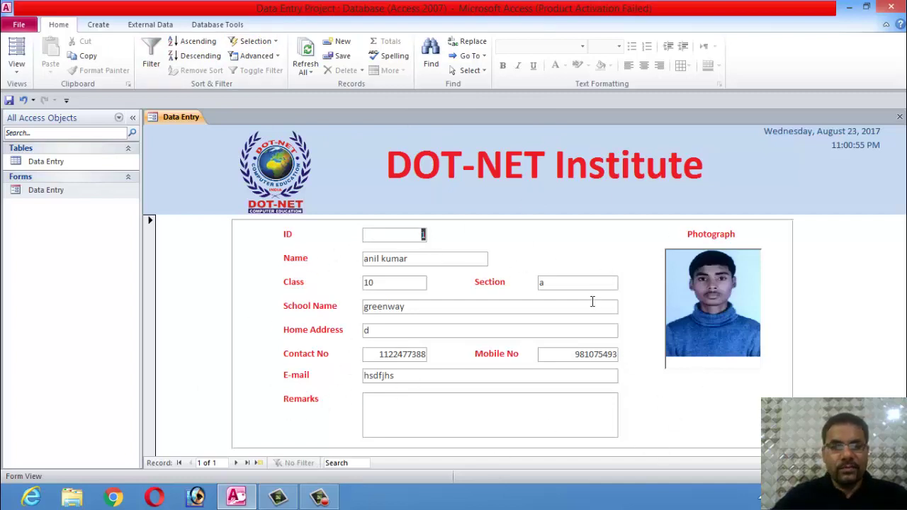
Relaunch Microsoft Access 2010 from the Windows 8 Start screen's apps.
key("super+d")
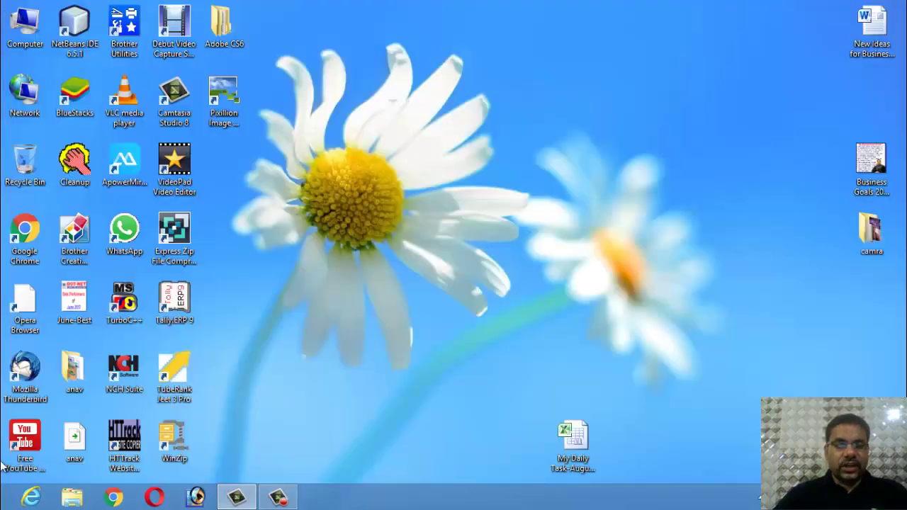
mouse_move(3, 507)
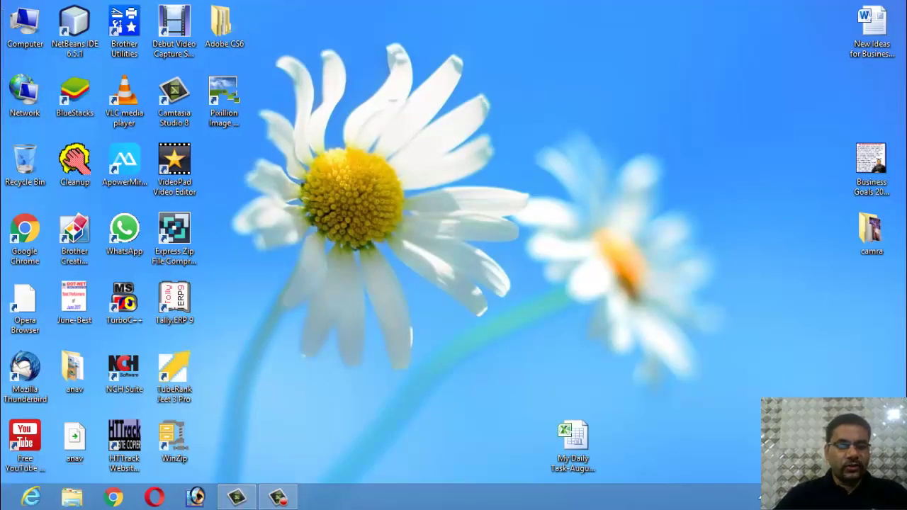
left_click(14, 496)
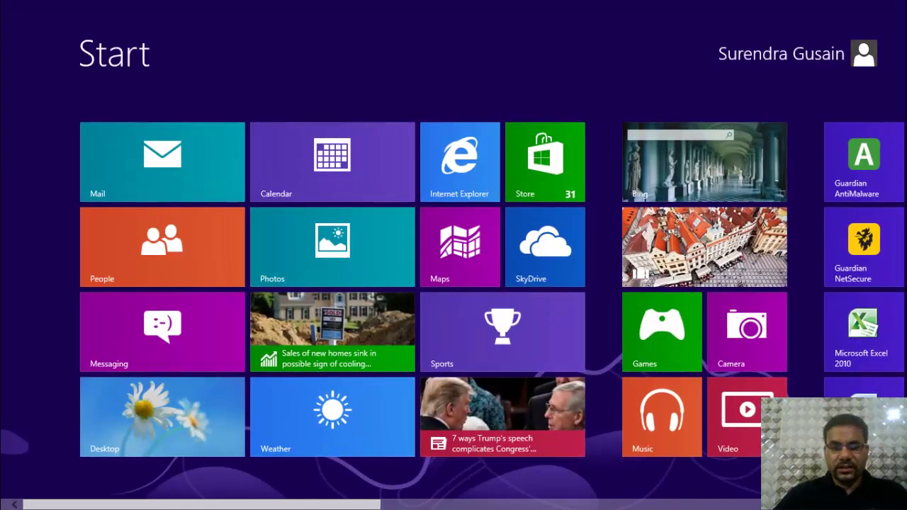
scroll(364, 480, "down", 5)
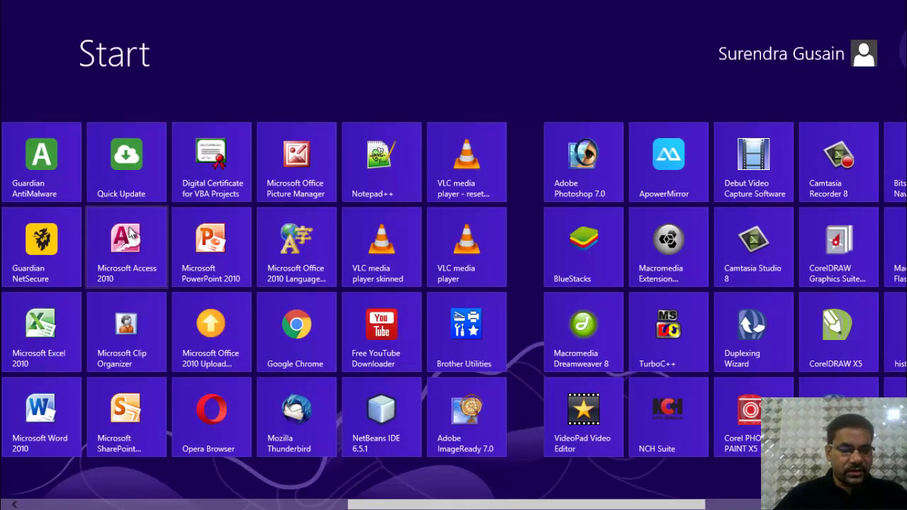
left_click(129, 237)
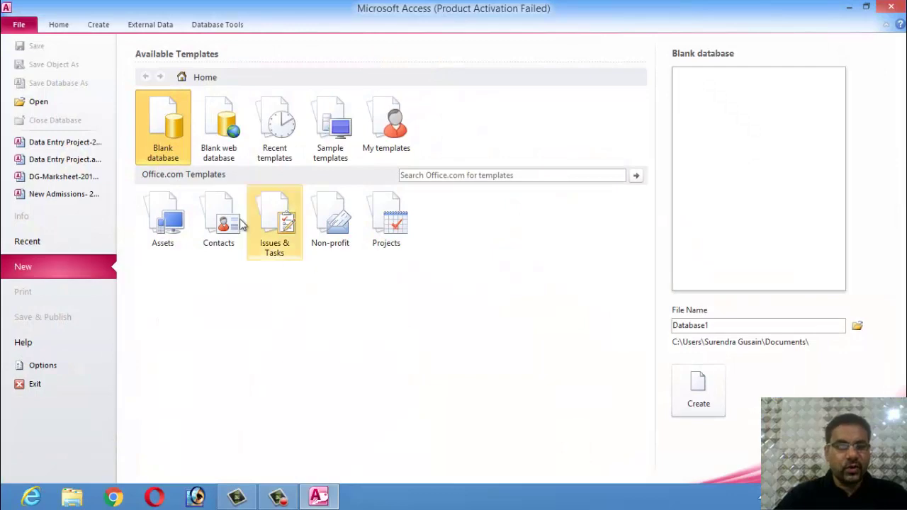
Dismiss the activation prompt and create a blank database named DataEntryForm.
left_click(585, 373)
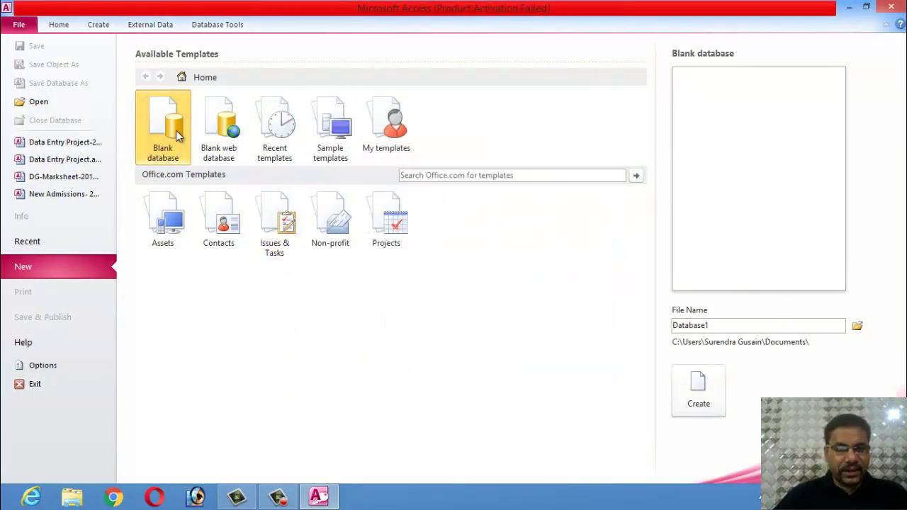
double_click(723, 327)
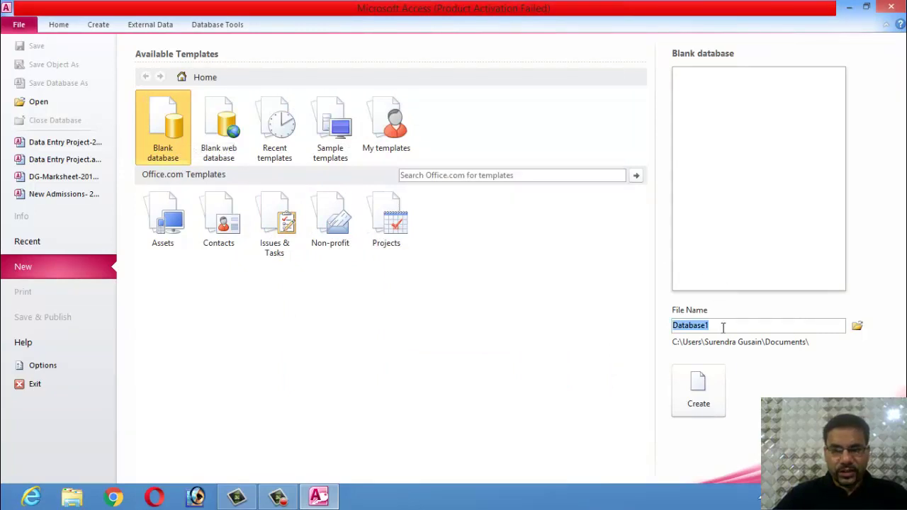
type("Da")
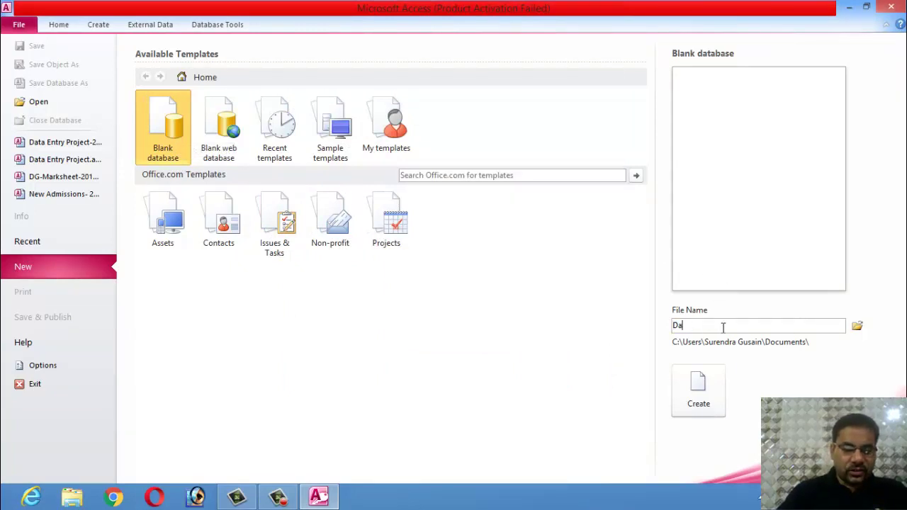
type("taE")
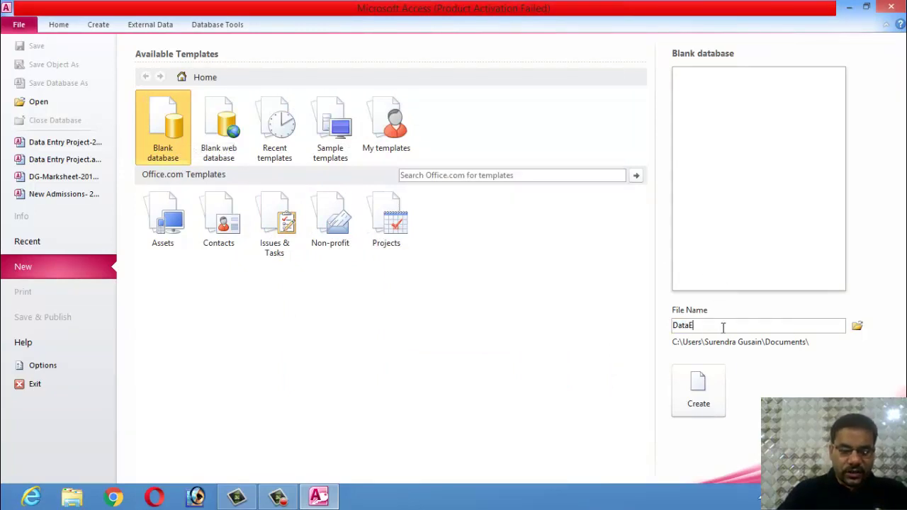
type("y")
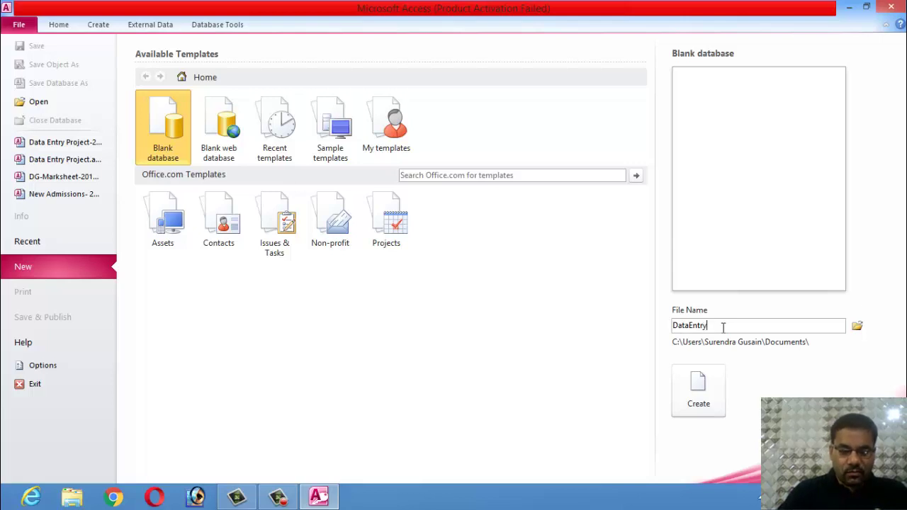
type("m")
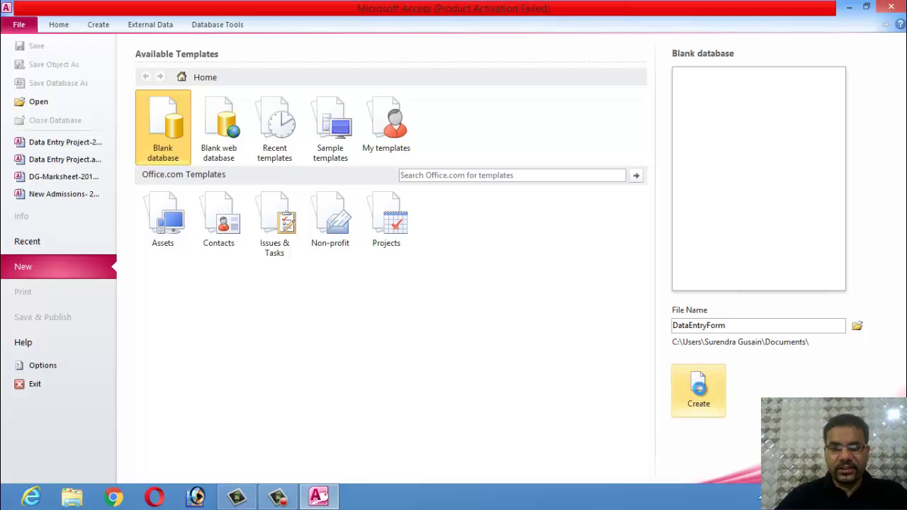
left_click(698, 389)
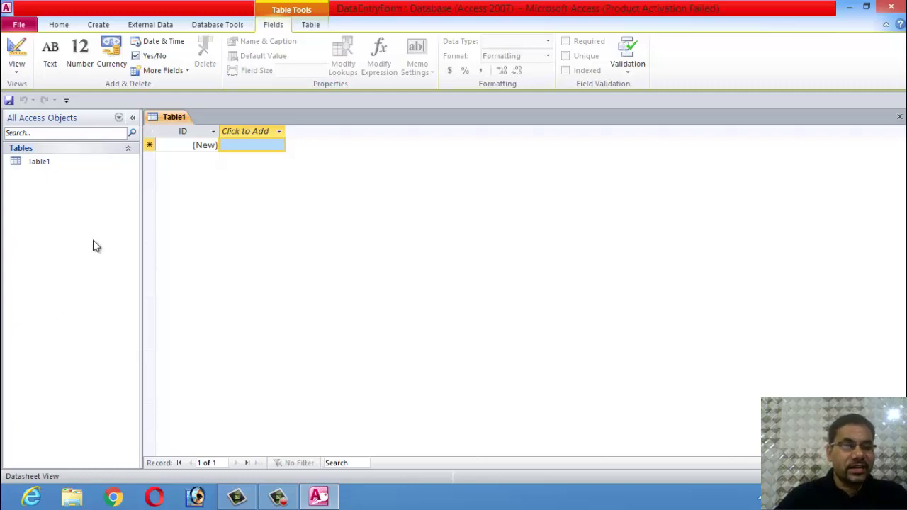
Open Table1 in Design View, saving it under the name Students Data.
right_click(43, 165)
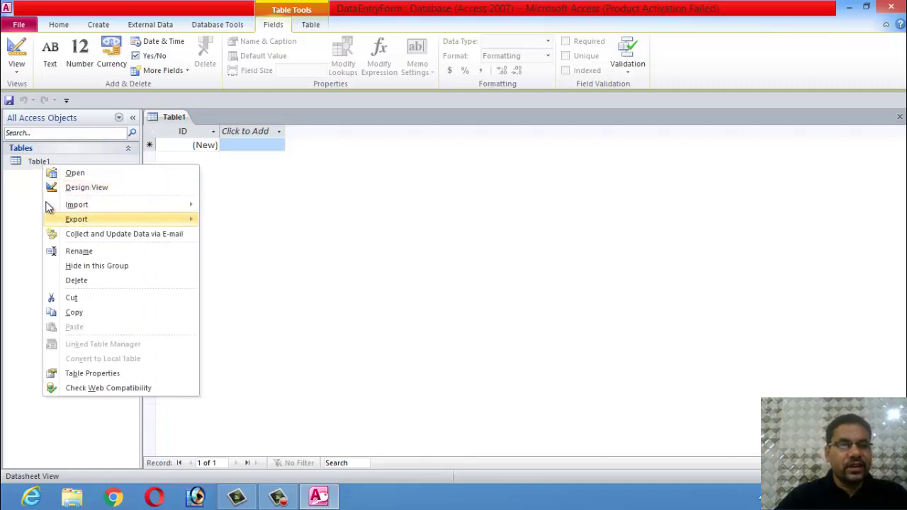
left_click(48, 161)
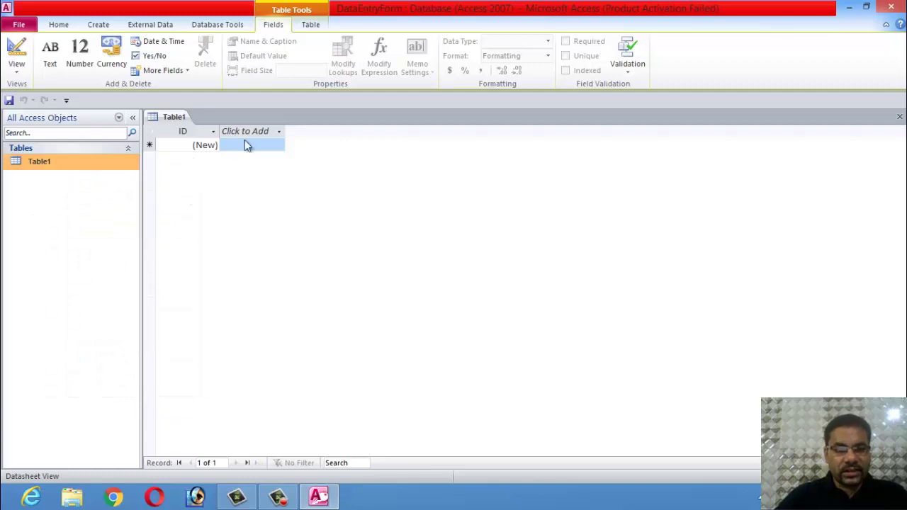
right_click(49, 164)
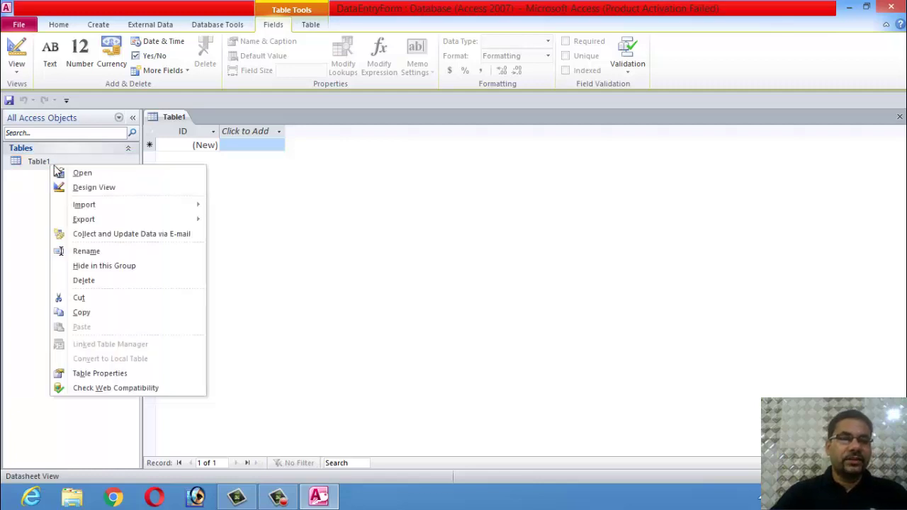
left_click(99, 190)
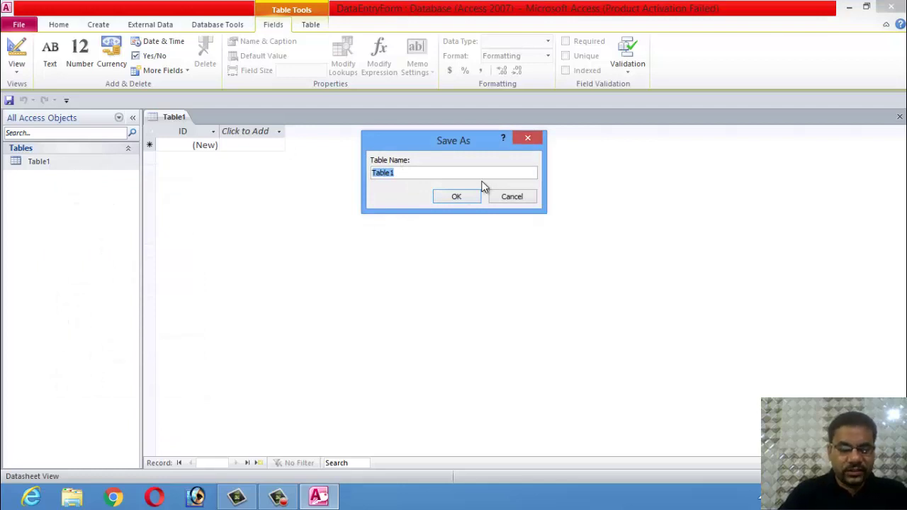
type("Da")
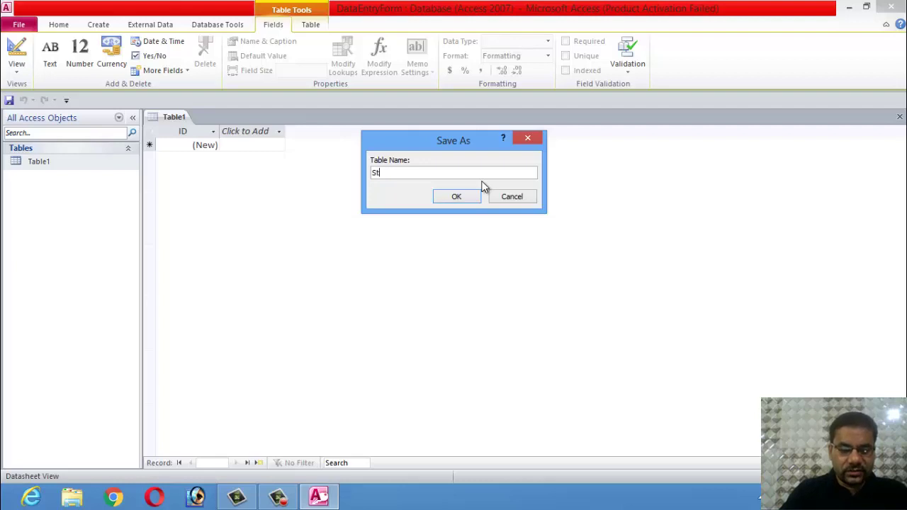
type("udents")
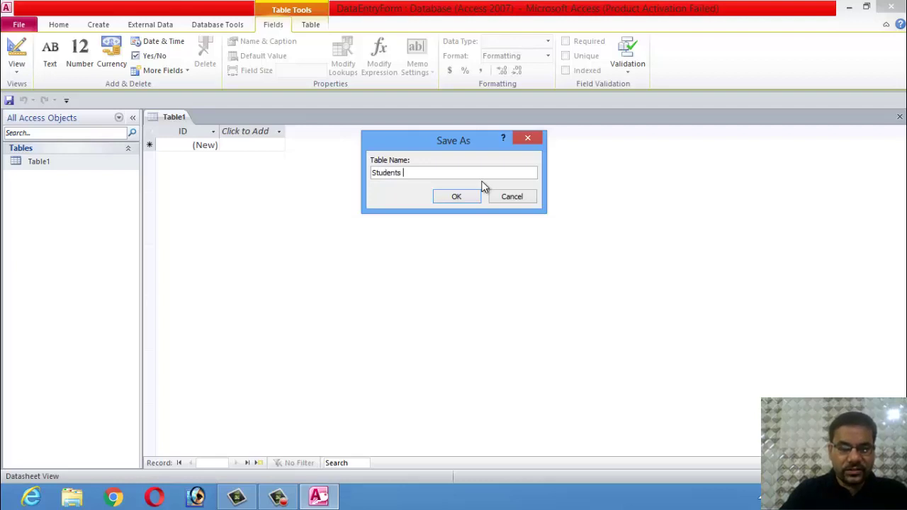
type("ta")
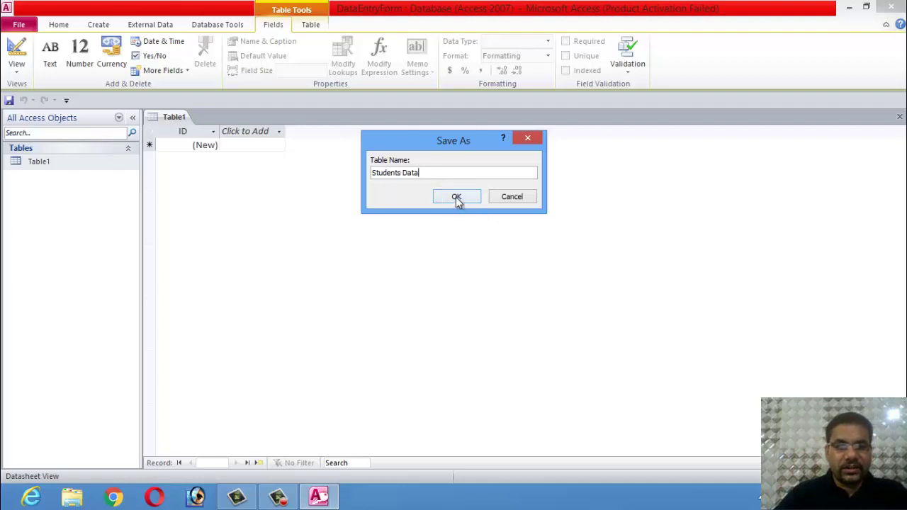
left_click(457, 198)
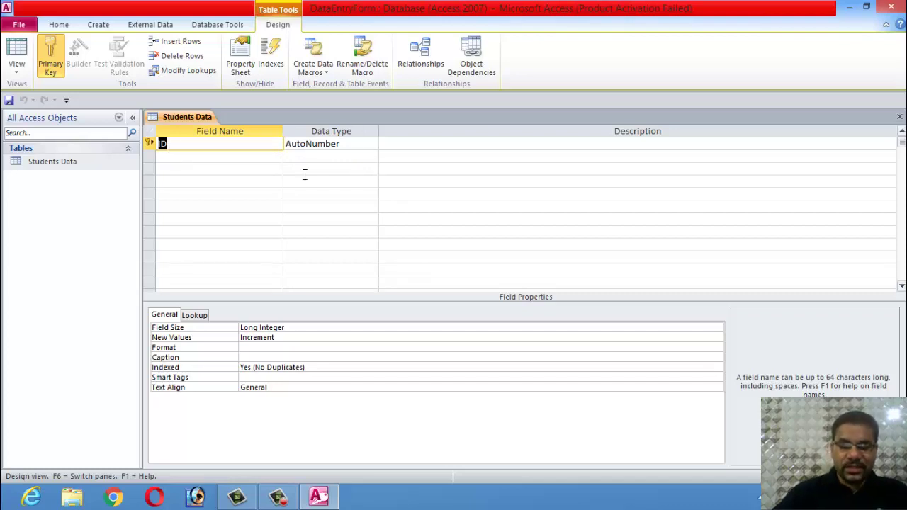
Rename ID to Student_ID and add a Text field Name, accepting the reserved-word warning.
type("Stud")
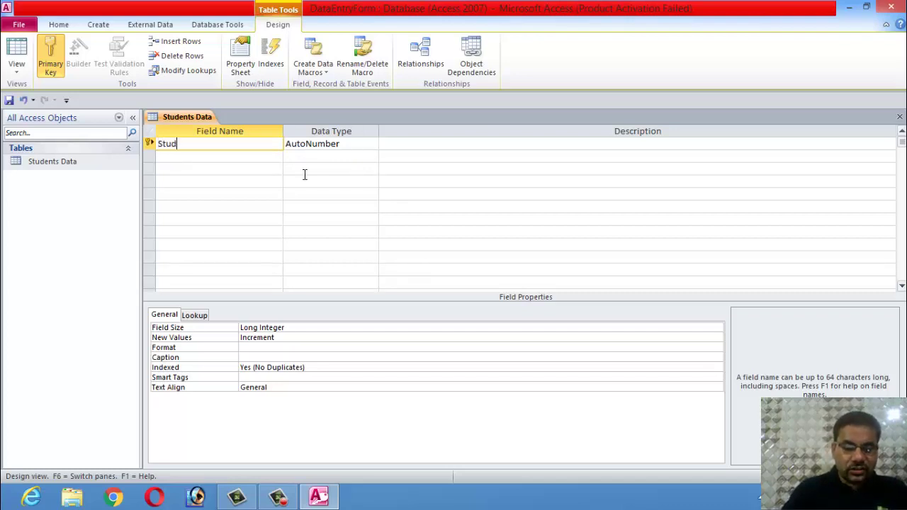
type("ent_ID")
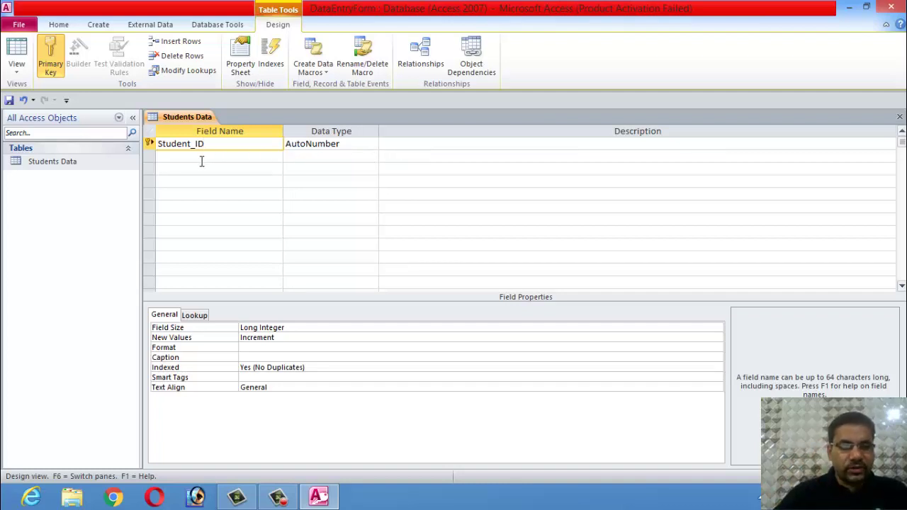
left_click(206, 156)
type("Name")
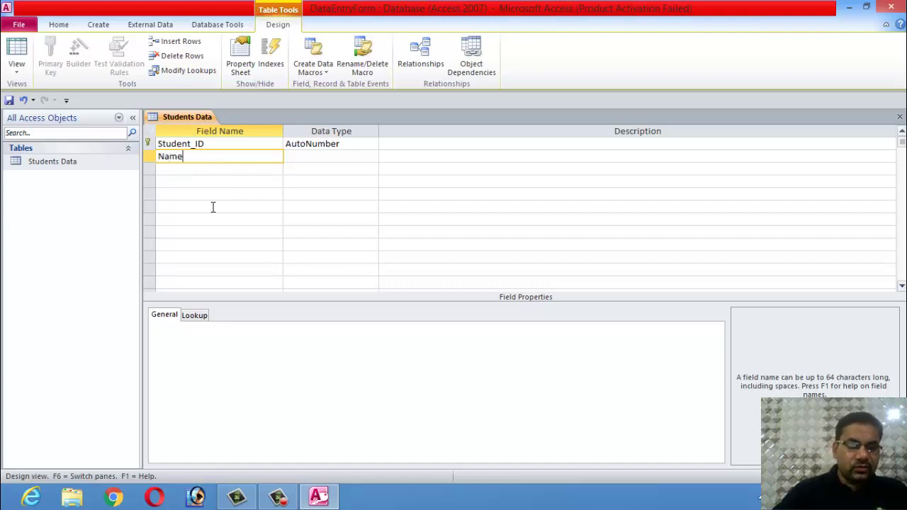
key("Tab")
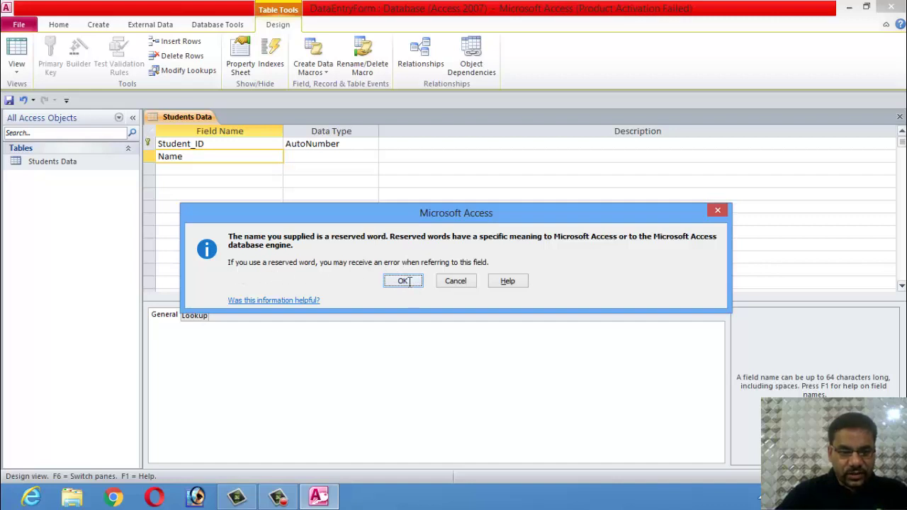
left_click(403, 281)
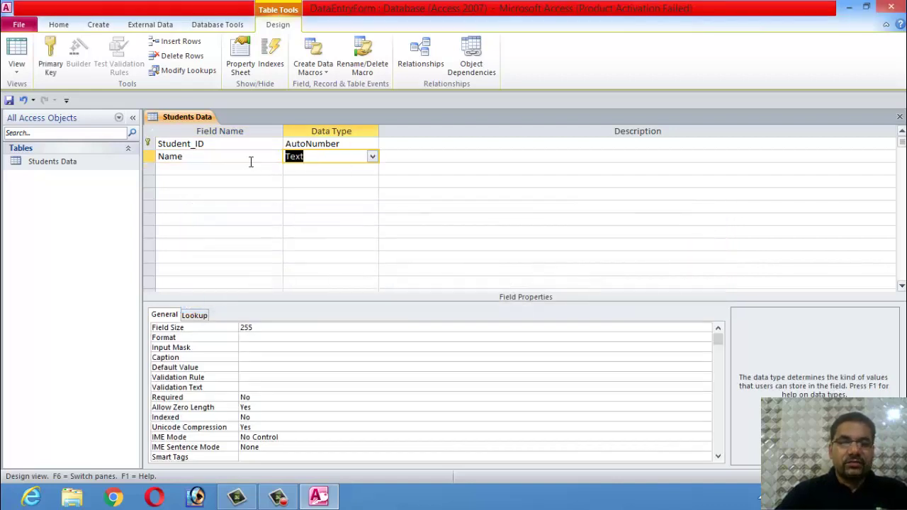
left_click(372, 157)
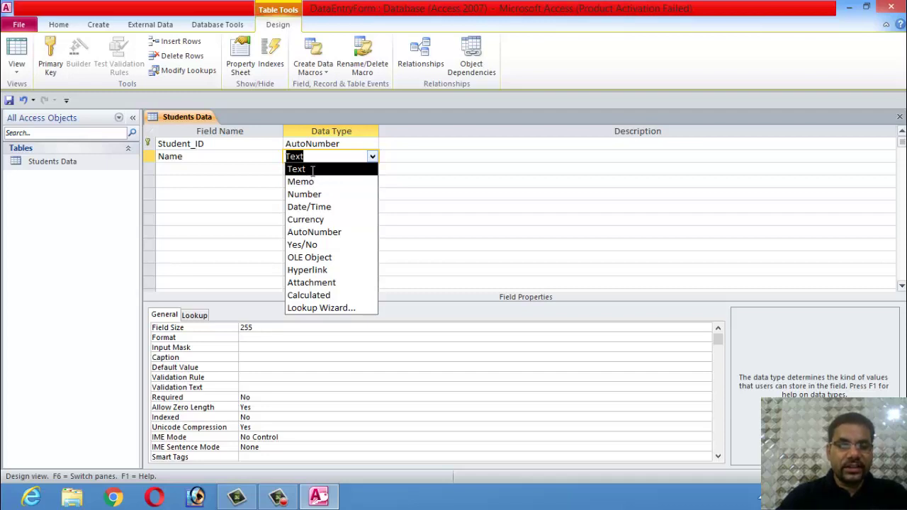
left_click(319, 169)
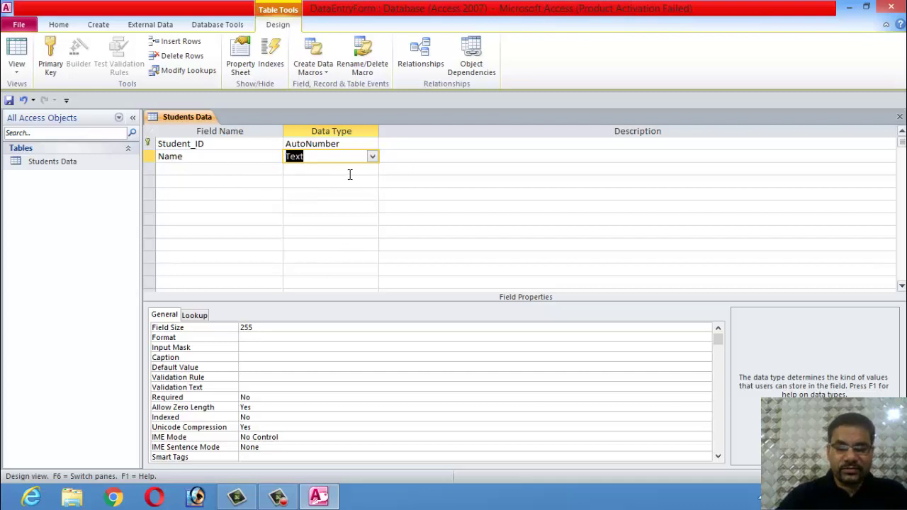
key("Tab")
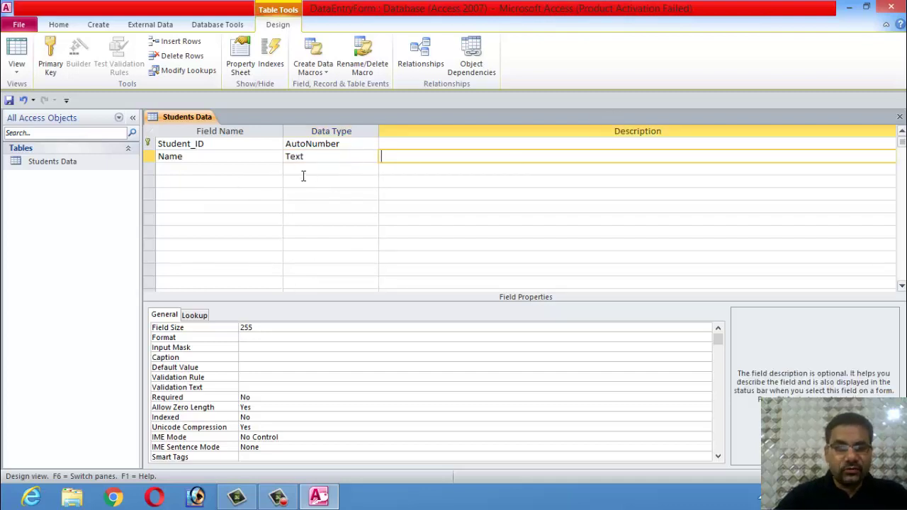
Add Text fields Class, Section, School Name and HomeAddress.
left_click(190, 169)
type("Cla")
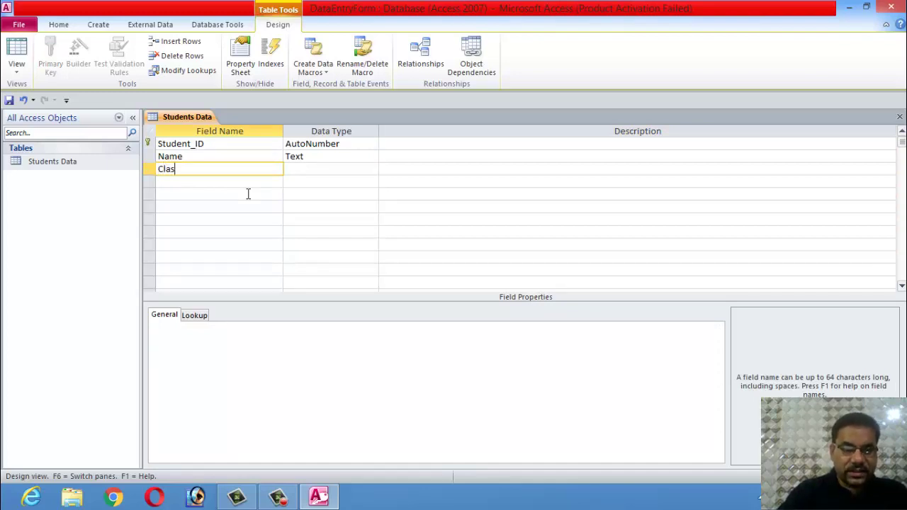
type("ss")
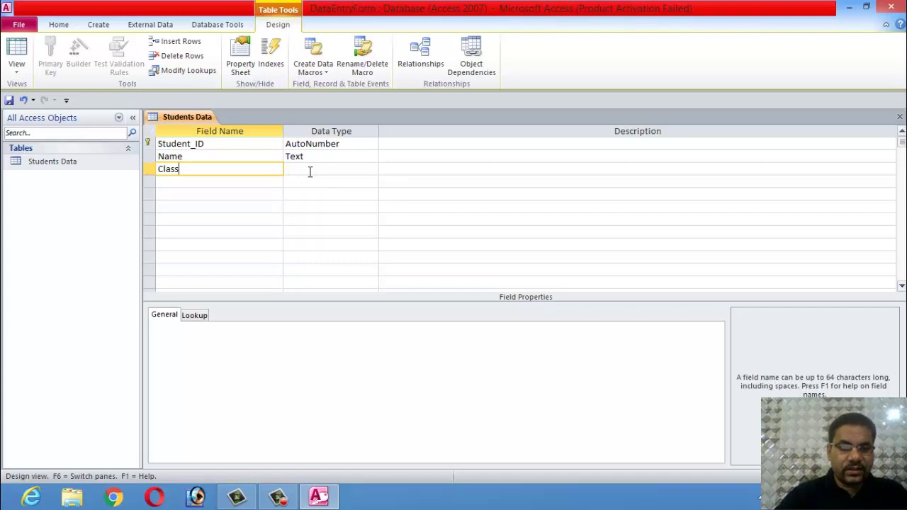
key("Tab")
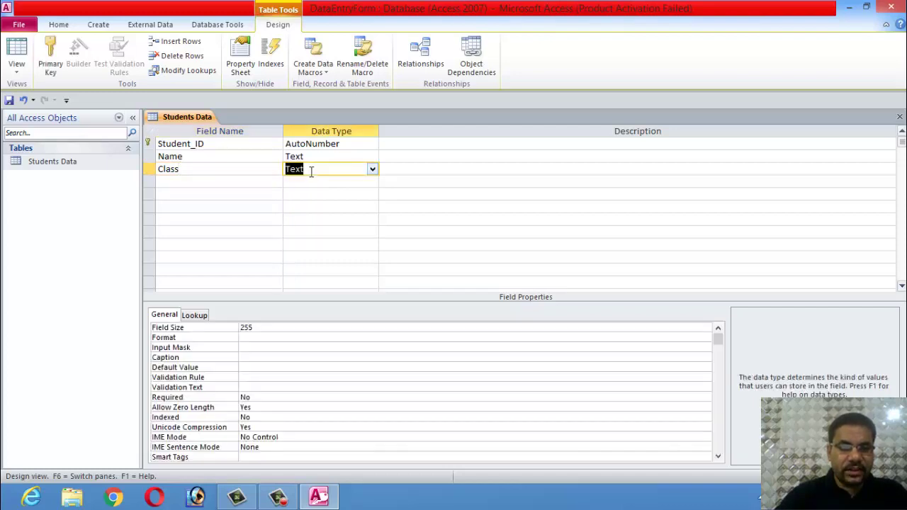
left_click(197, 184)
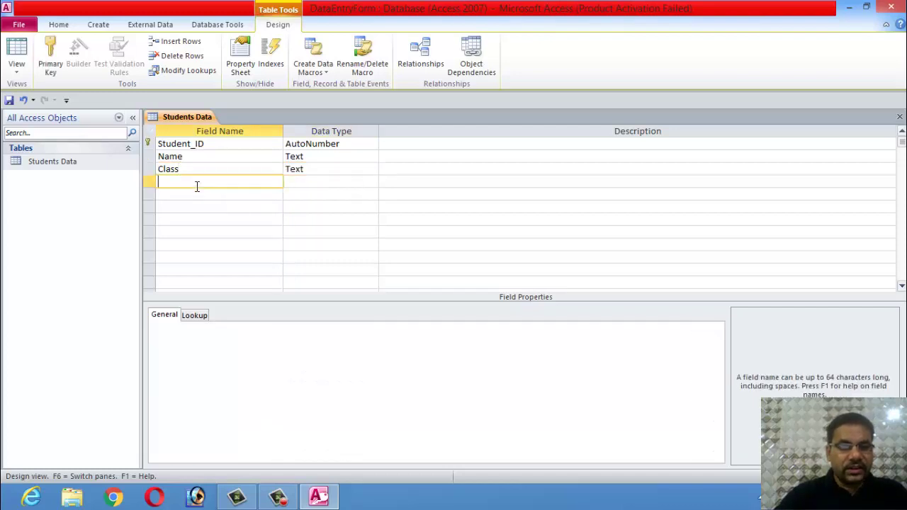
type("Sectio")
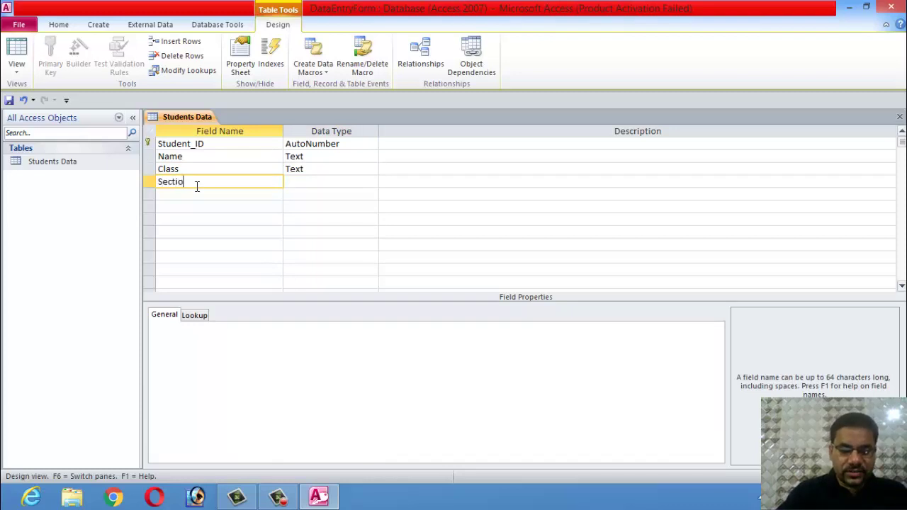
type("n")
key("Tab")
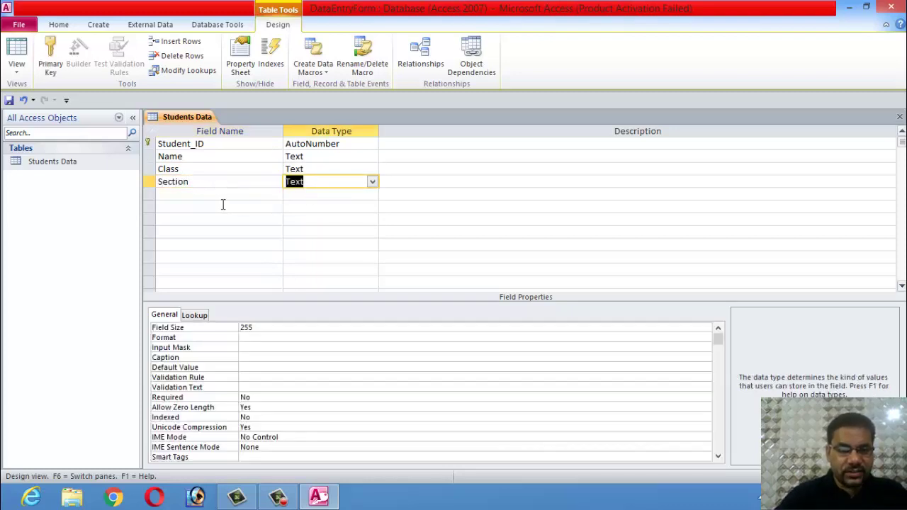
left_click(173, 198)
type("School Name")
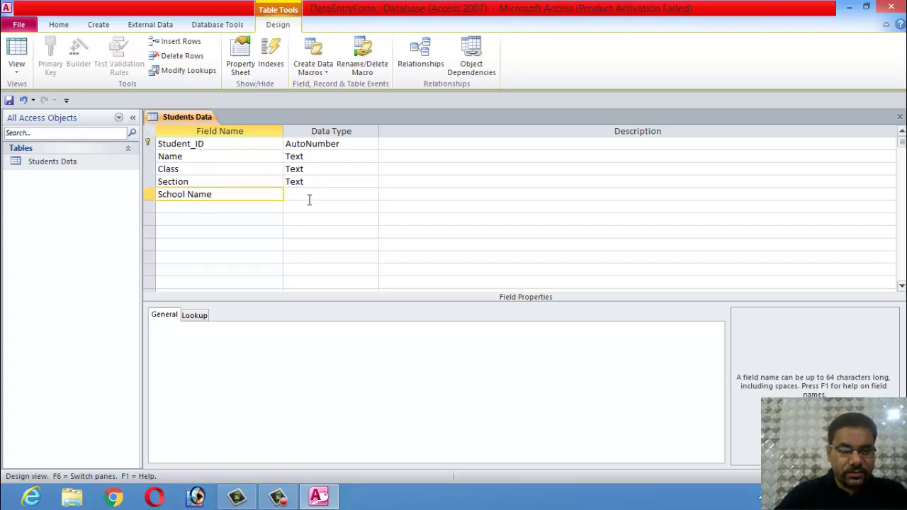
left_click(331, 196)
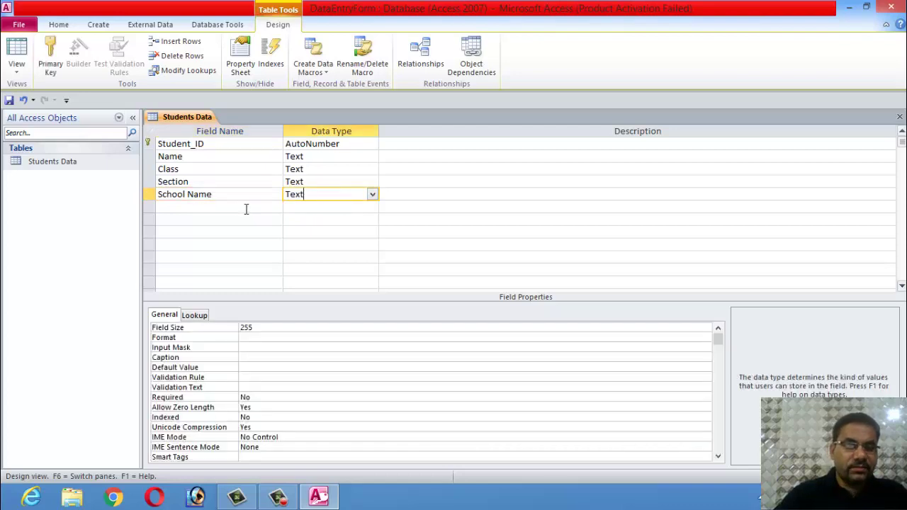
left_click(219, 209)
type("Ho")
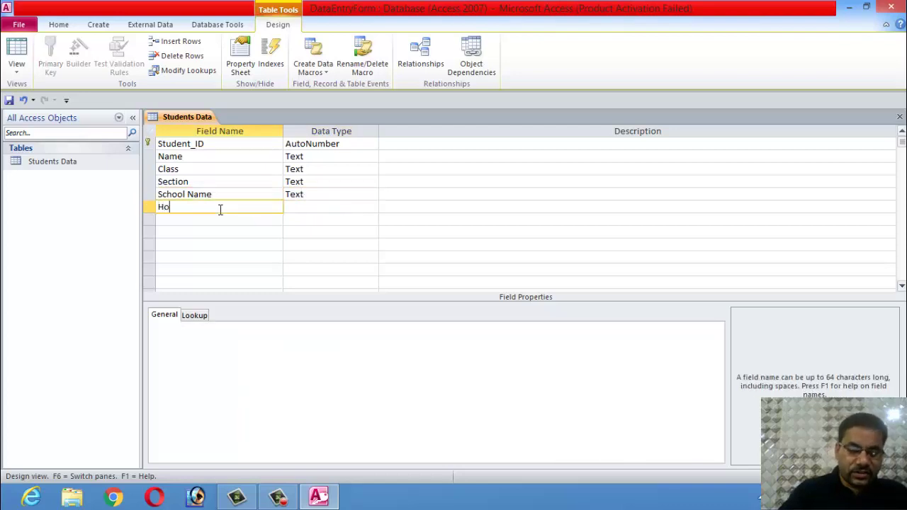
type("meAddress")
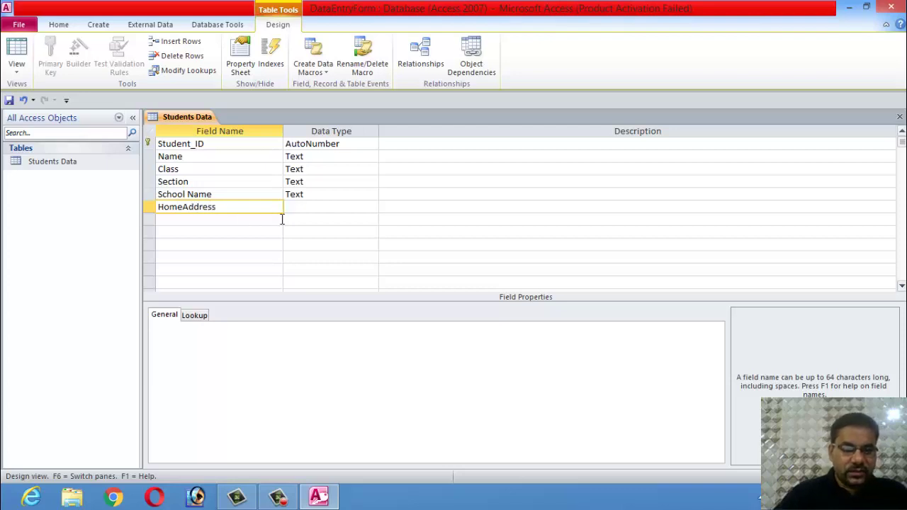
left_click(303, 210)
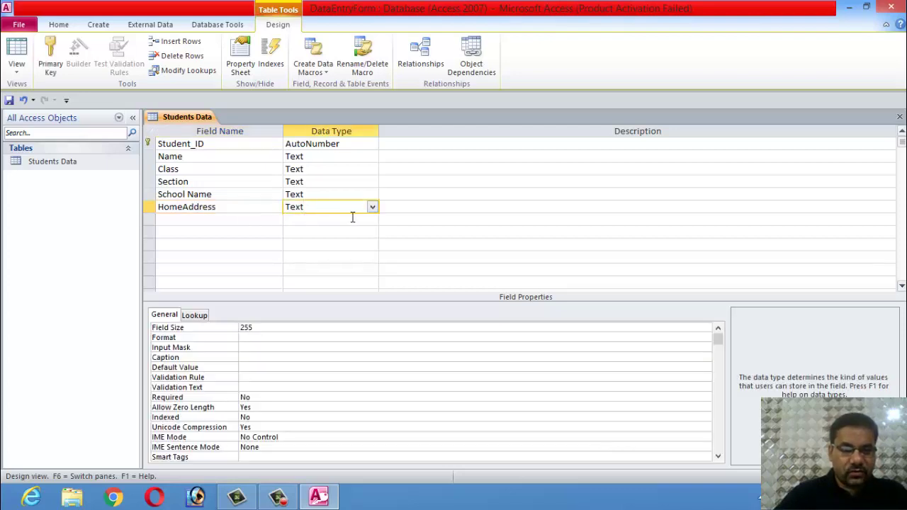
Add Contact No and Mobile fields, both of Number type.
left_click(196, 220)
type("Contact No")
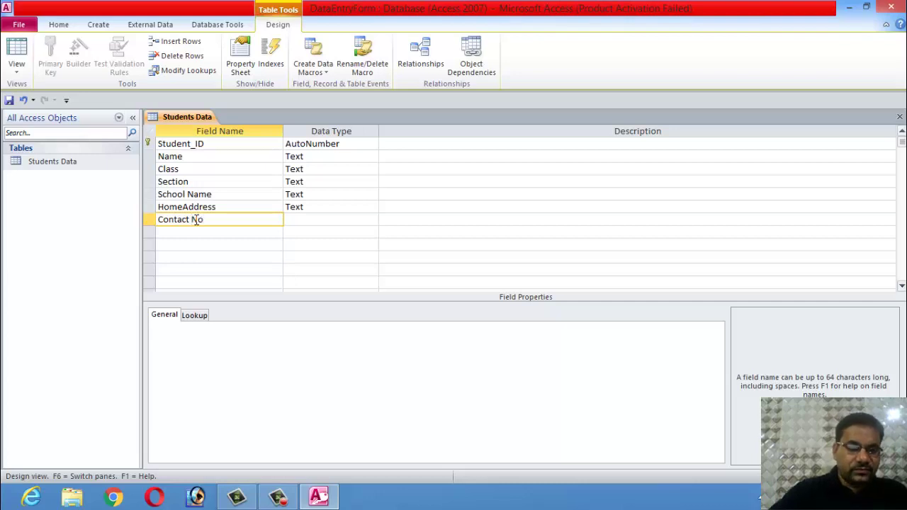
key("Tab")
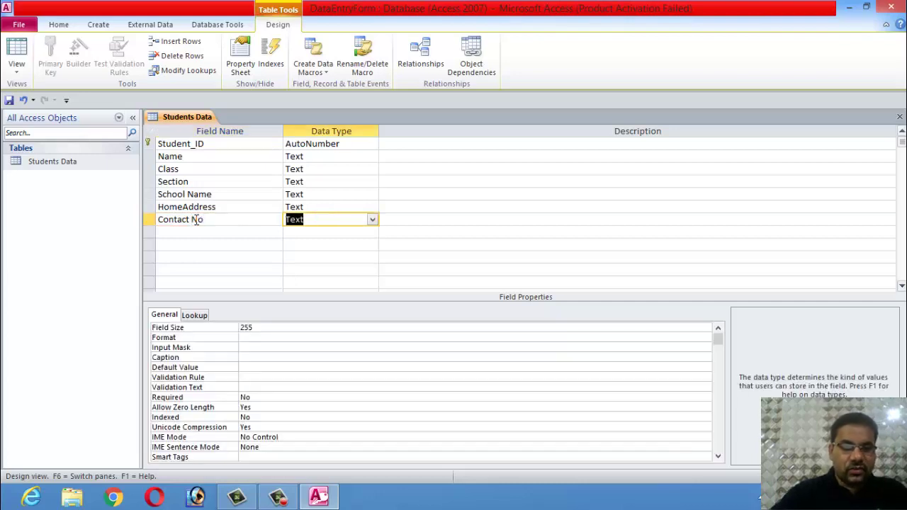
left_click(372, 221)
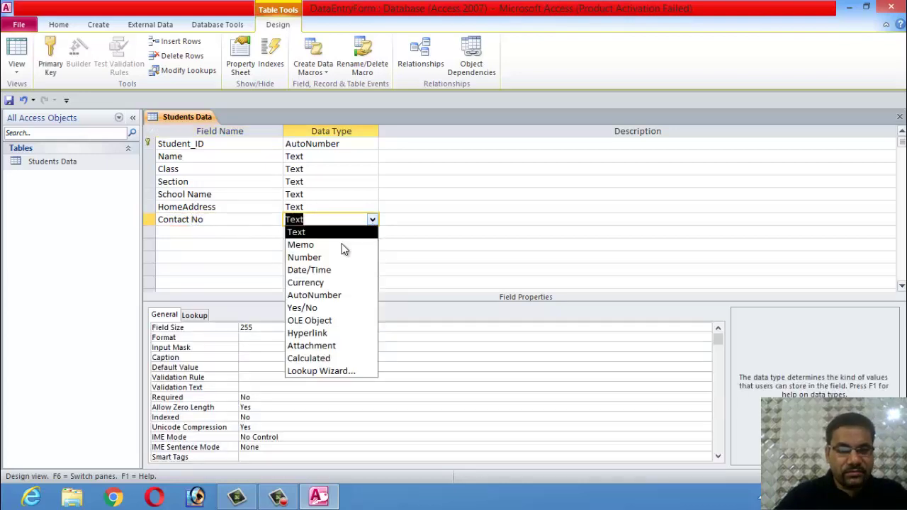
left_click(304, 258)
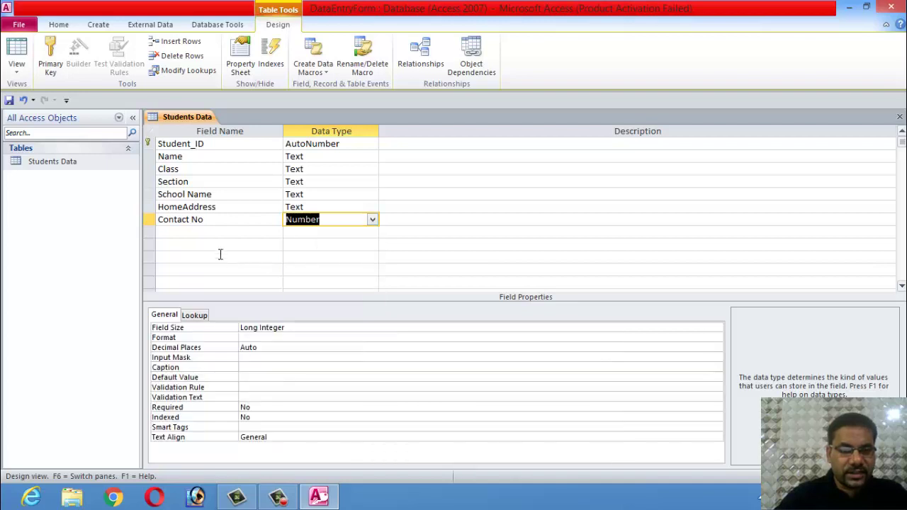
left_click(210, 233)
type("Mo")
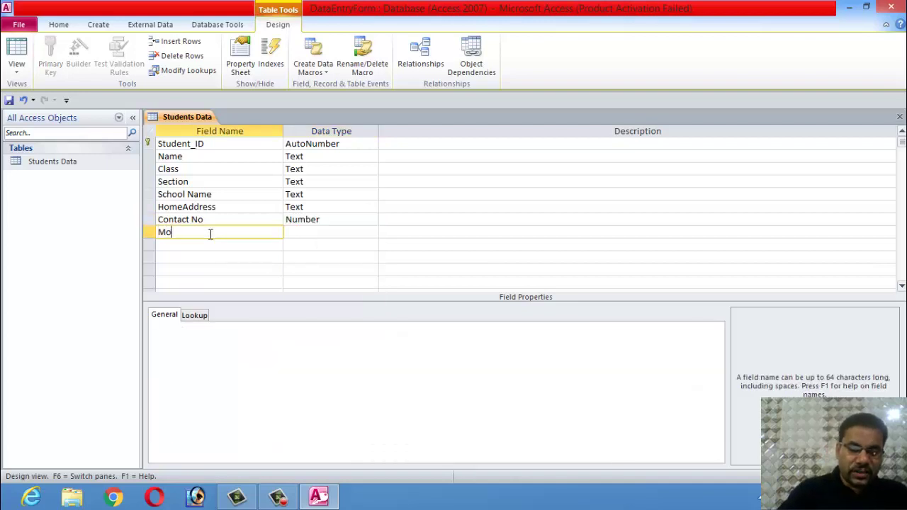
type("bile")
key("Tab")
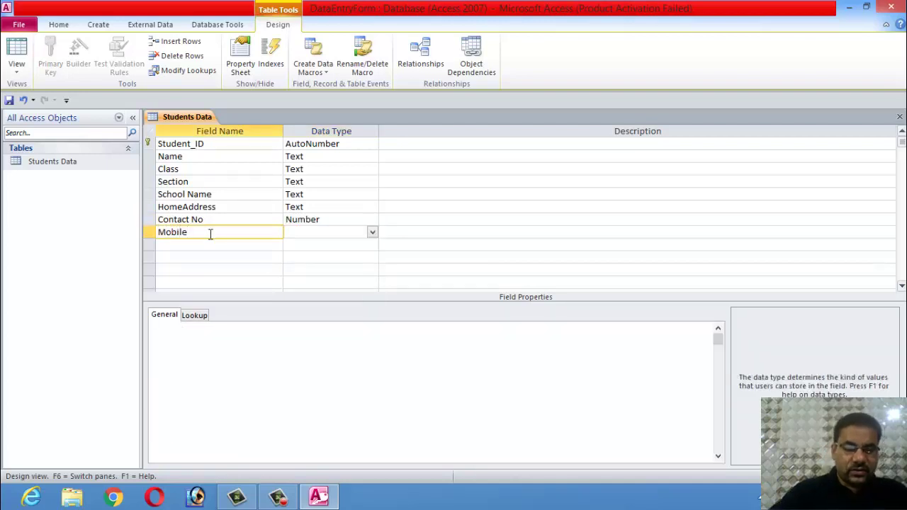
left_click(371, 233)
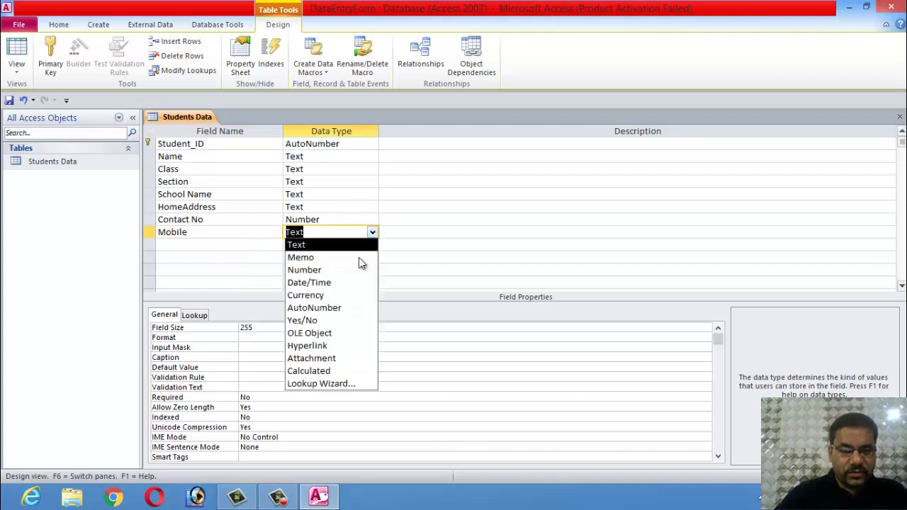
left_click(320, 270)
Add an E-Mail Text field and a Remarks field of Memo type.
left_click(210, 247)
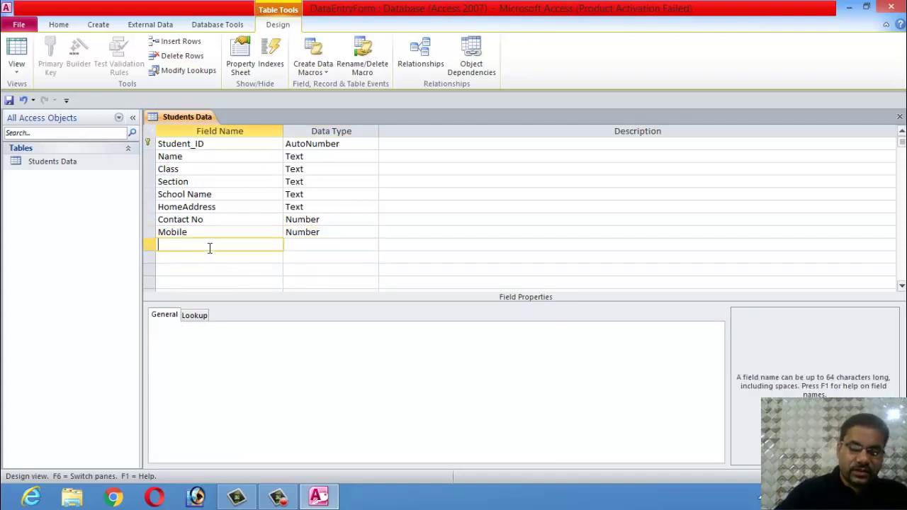
type("E-Mail")
key("Tab")
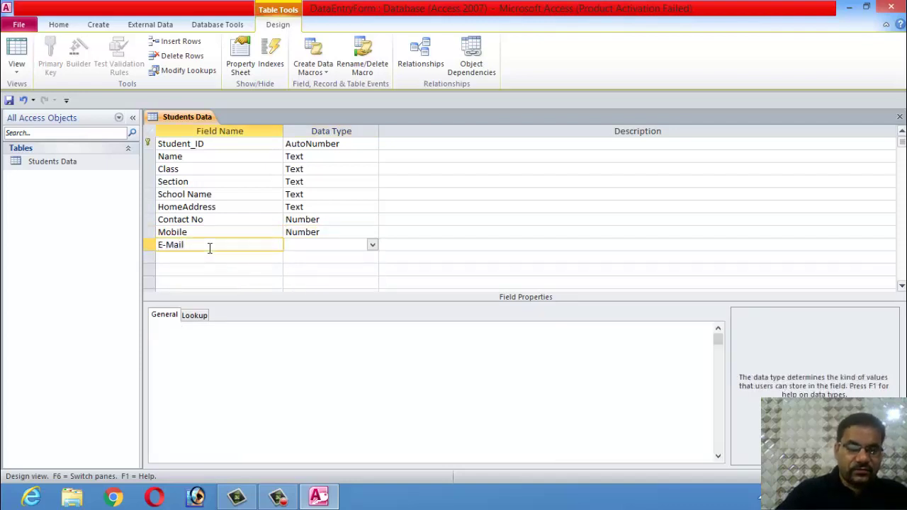
left_click(204, 259)
type("Re")
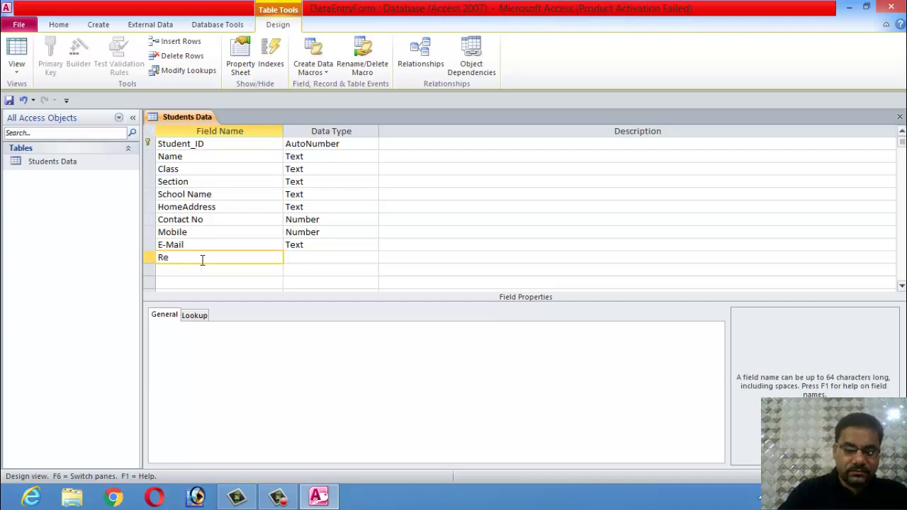
type("marks")
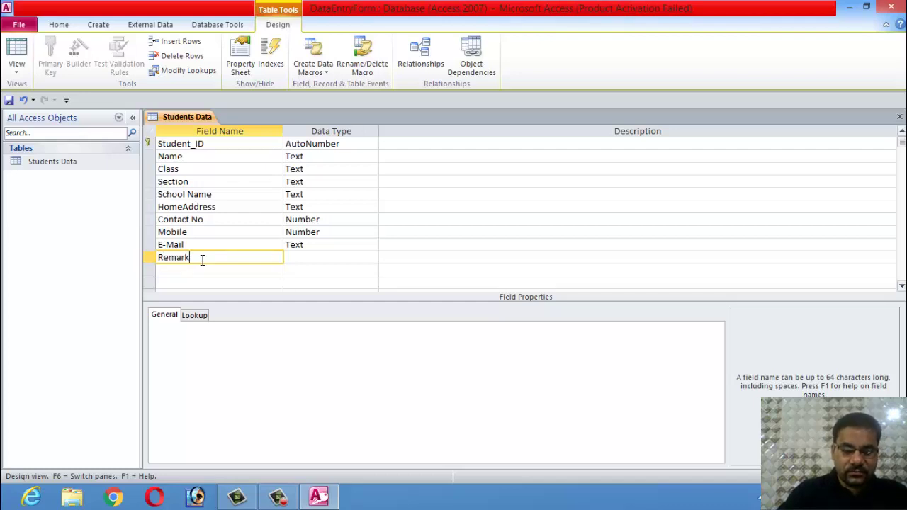
left_click(305, 260)
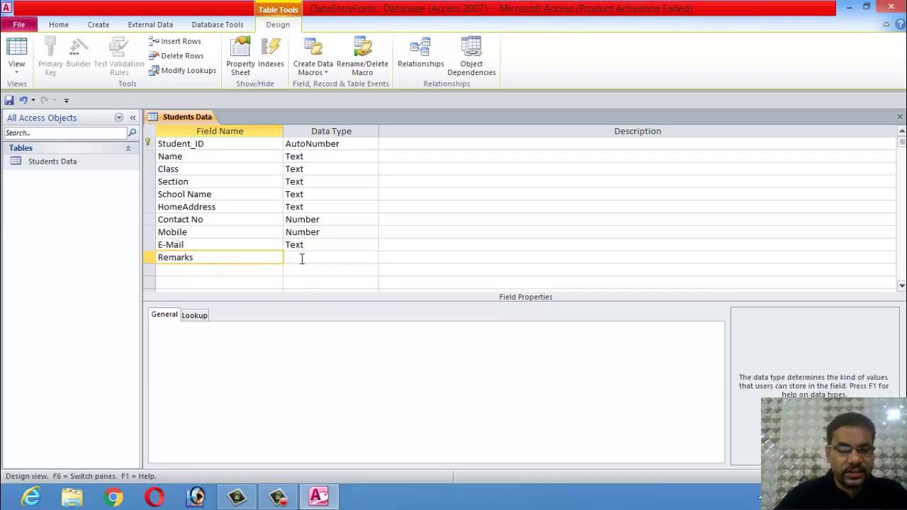
left_click(372, 258)
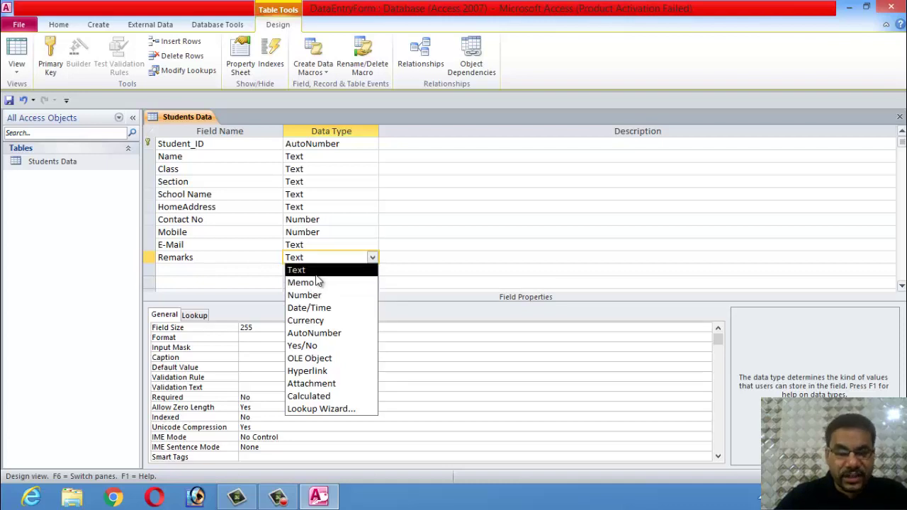
left_click(316, 283)
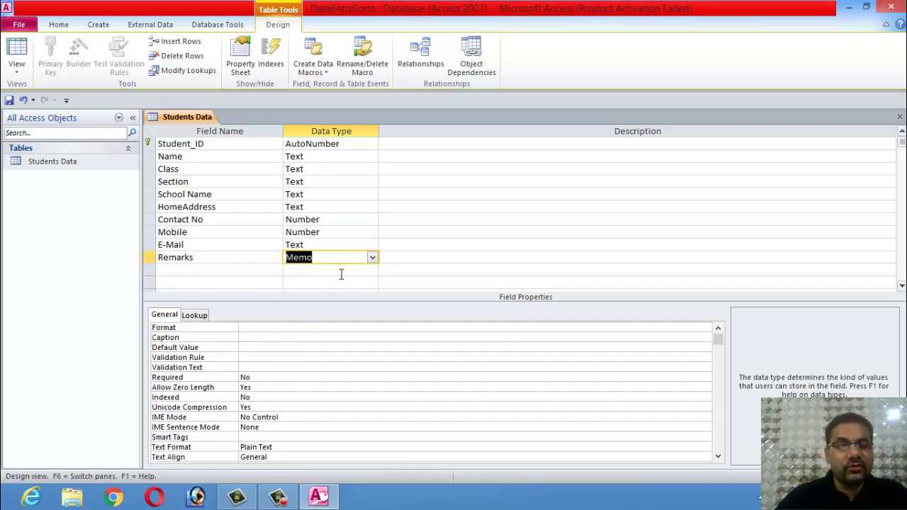
left_click(371, 259)
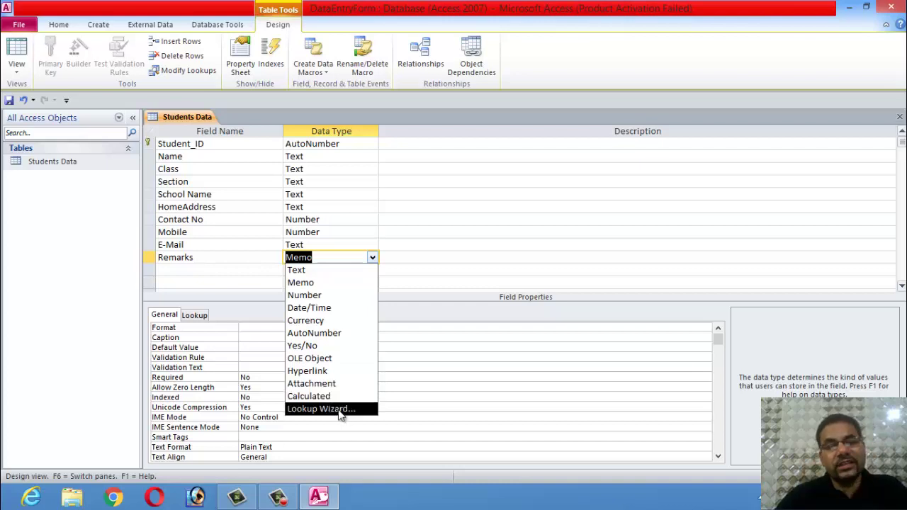
left_click(321, 283)
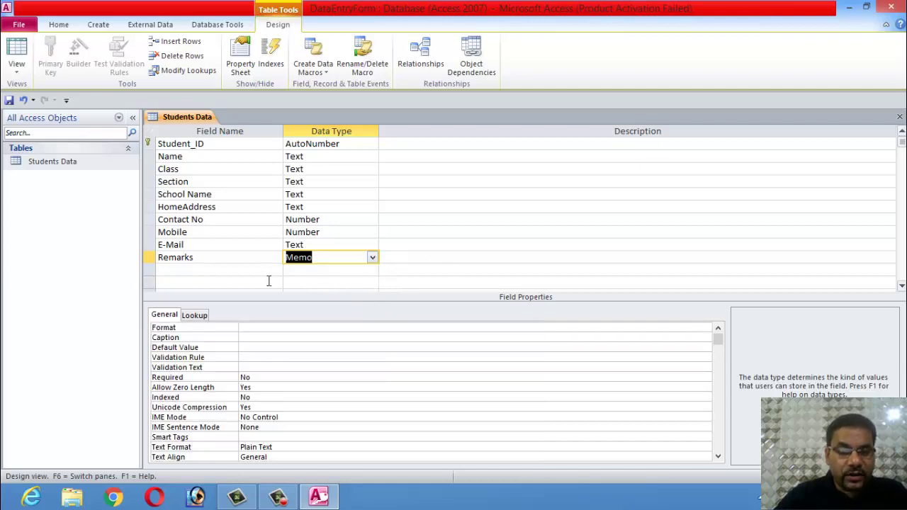
left_click(204, 275)
Add a Photograps field of type OLE Object and save the table design.
type("P")
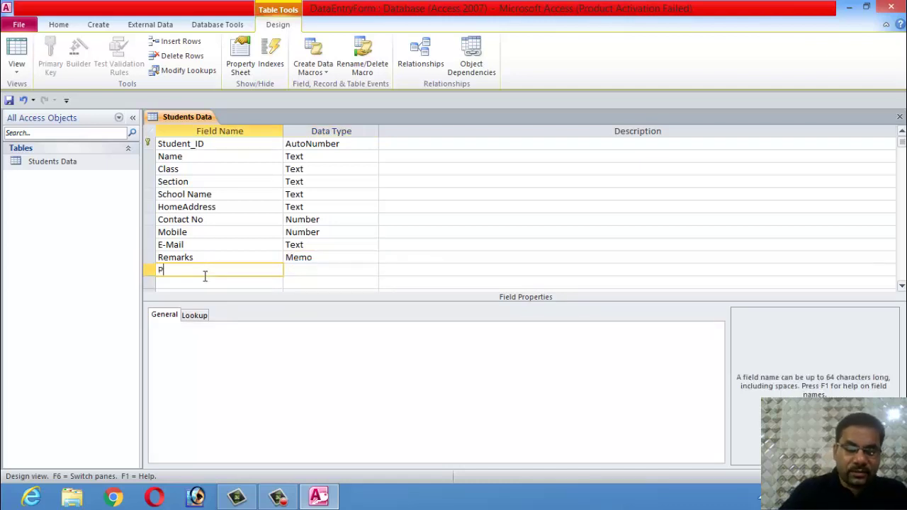
type("hotograps")
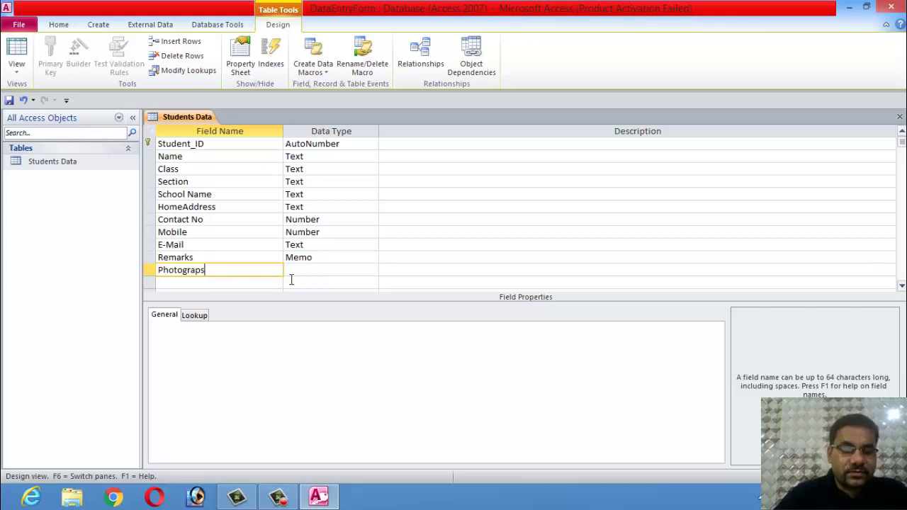
left_click(322, 272)
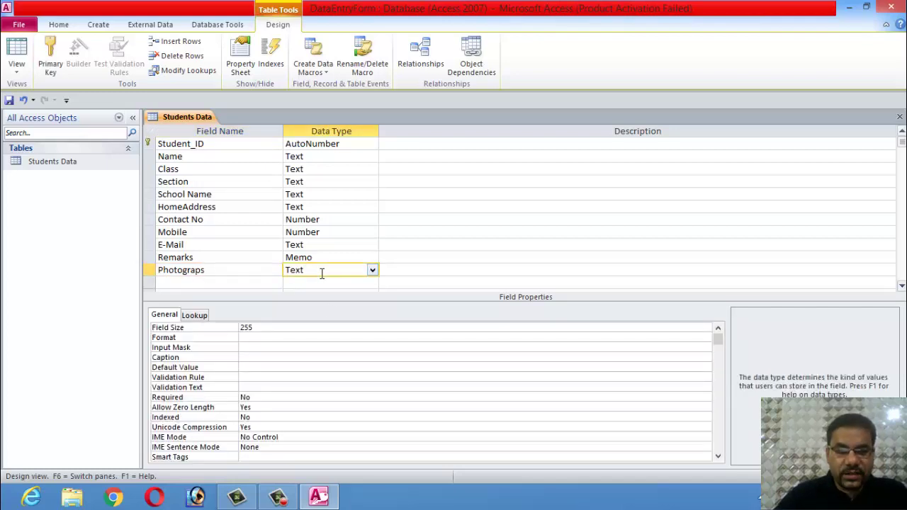
left_click(372, 270)
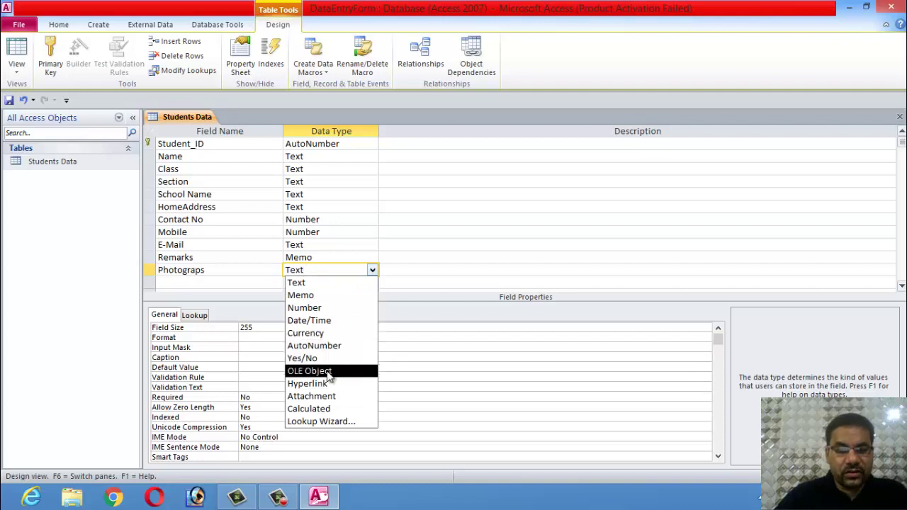
left_click(323, 372)
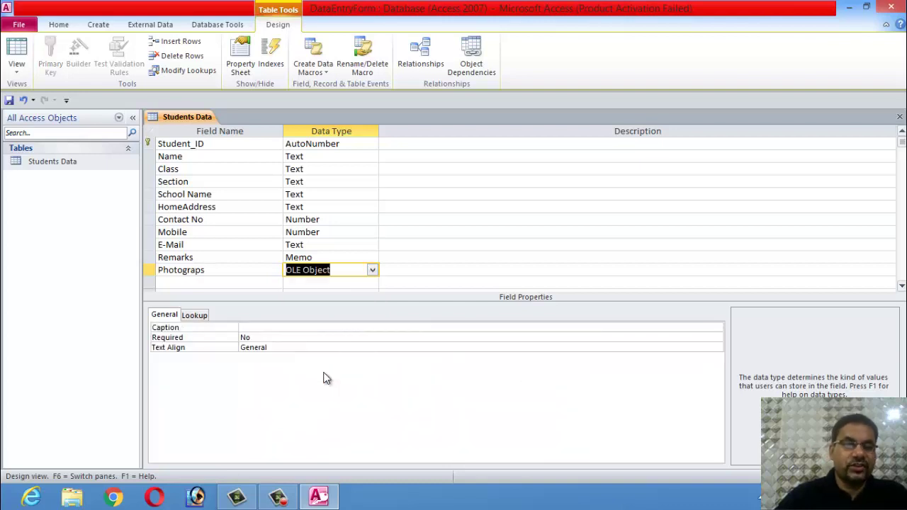
left_click(405, 281)
left_click(201, 282)
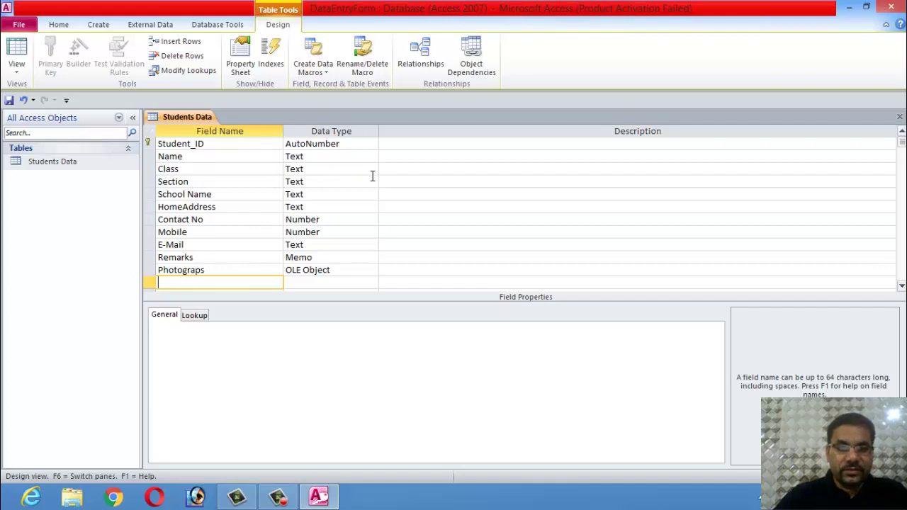
key("ctrl+s")
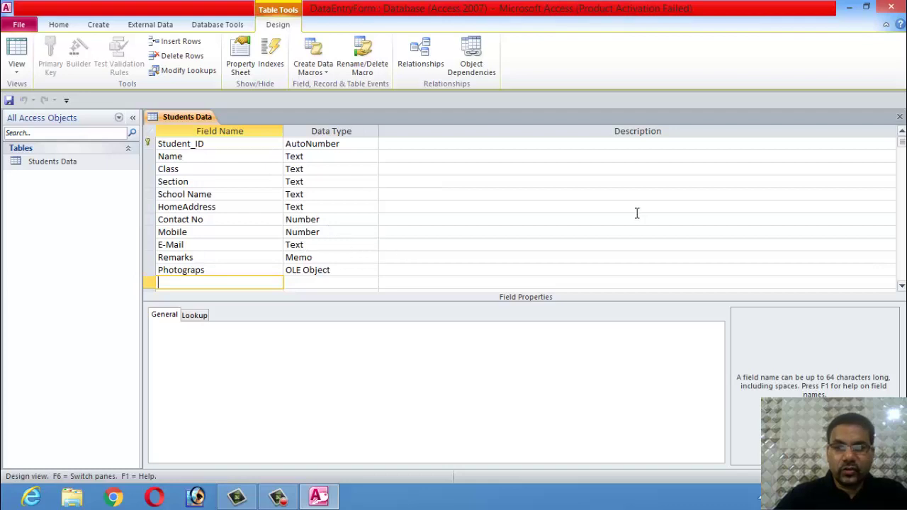
Open Students Data in Datasheet View, step through its empty fields, then close it.
left_click(899, 116)
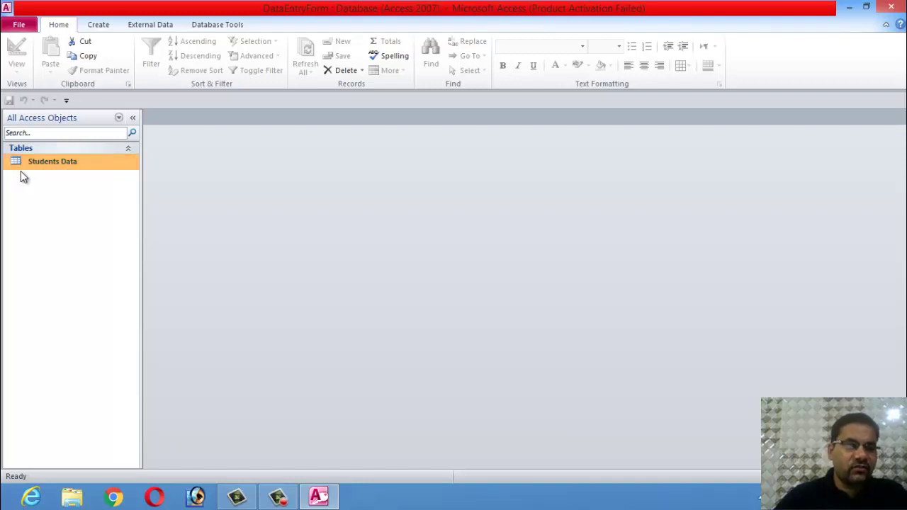
double_click(45, 163)
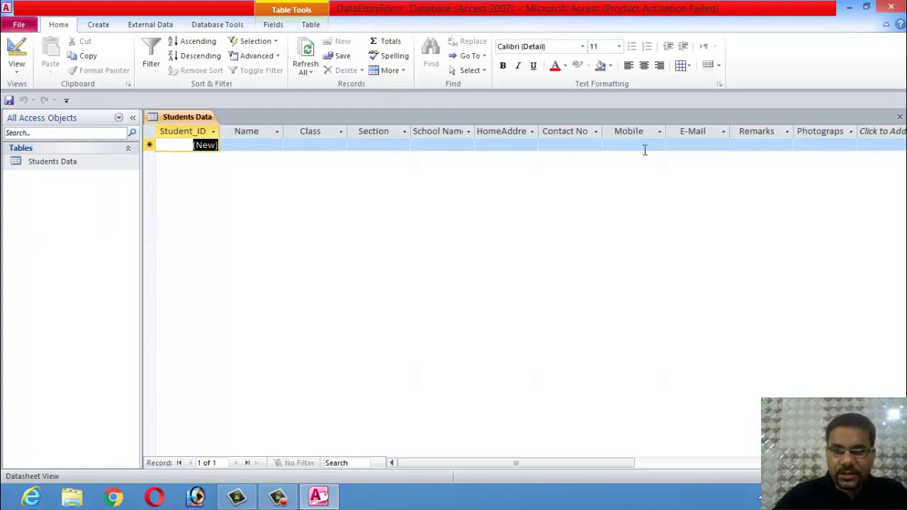
key("Tab")
key("Tab")
key("Tab")
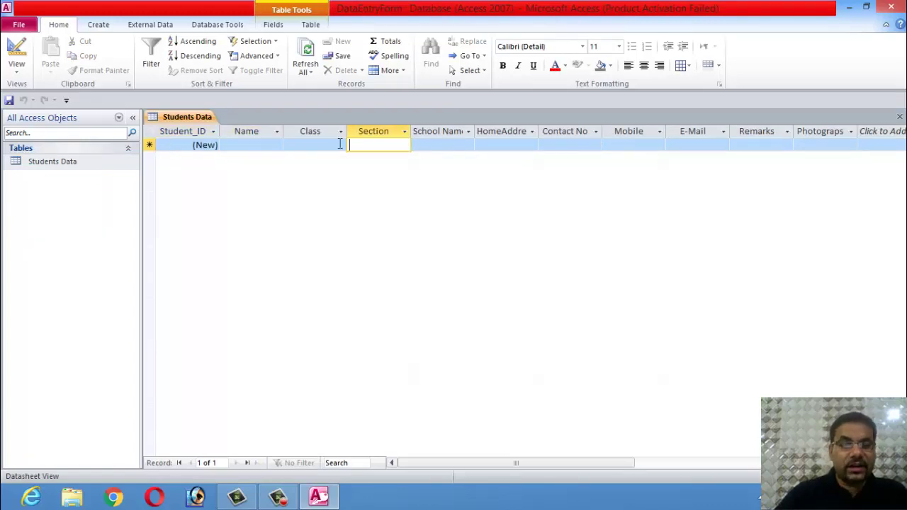
key("Tab")
key("Tab")
key("Tab")
key("Tab")
key("Tab")
key("Tab")
key("Tab")
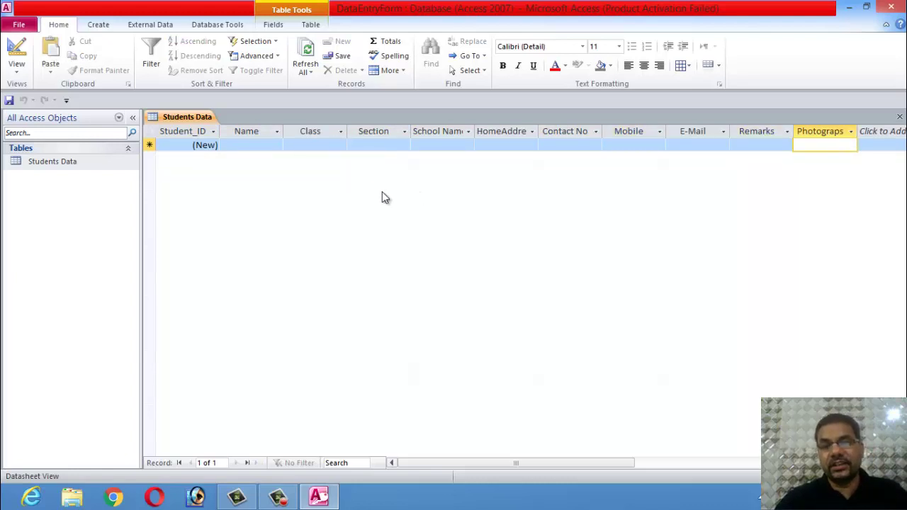
left_click(238, 145)
key("Tab")
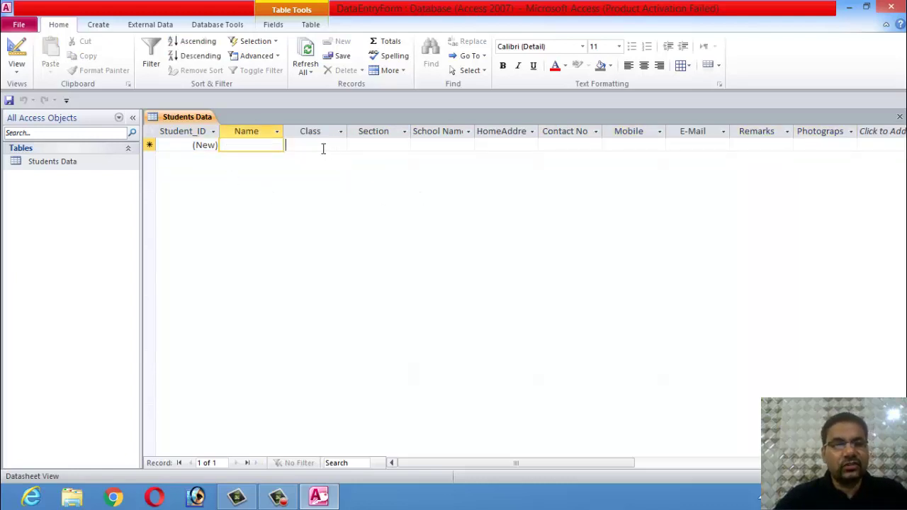
left_click(255, 150)
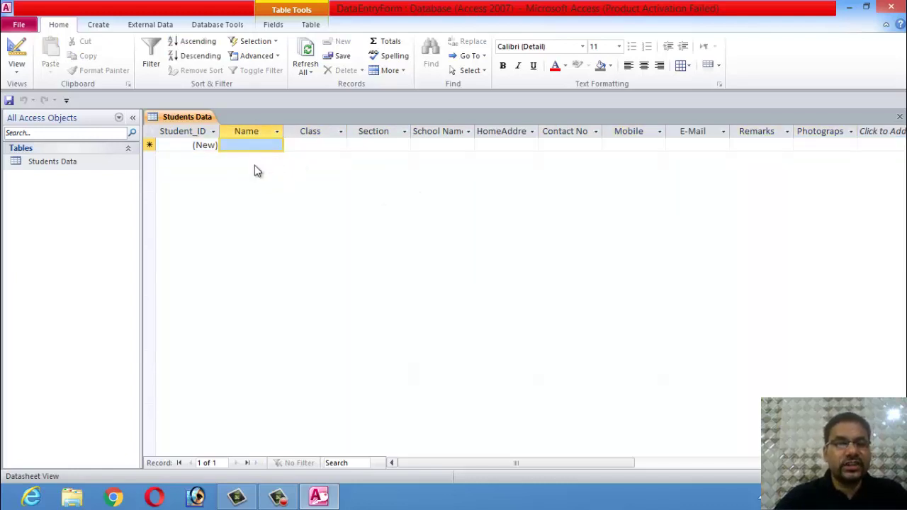
left_click(323, 146)
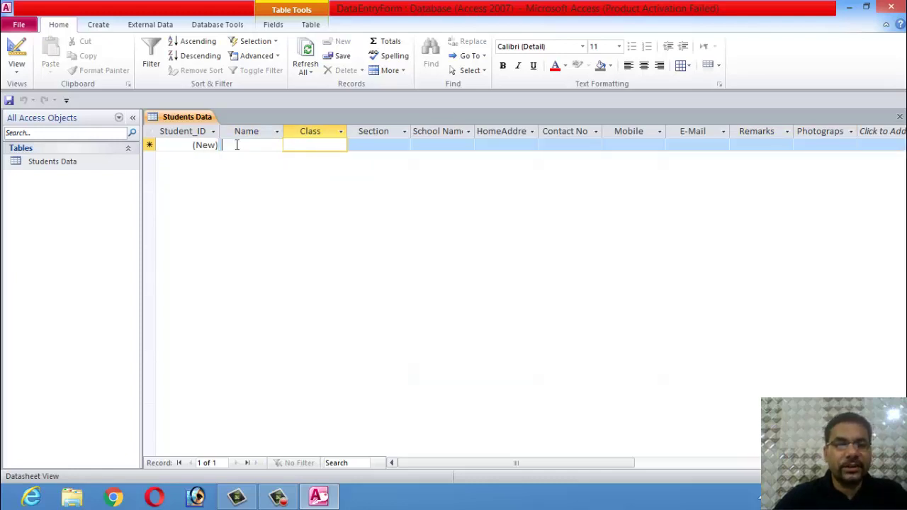
left_click(237, 145)
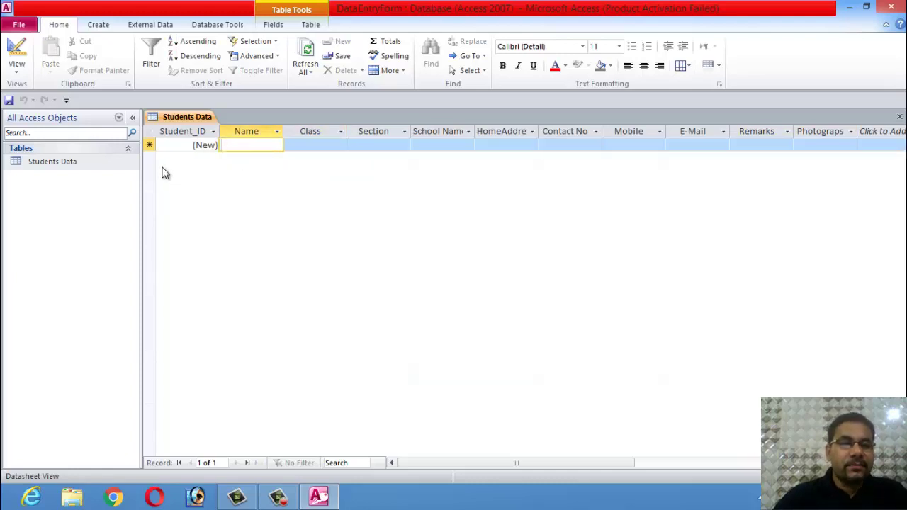
left_click(52, 161)
left_click(245, 146)
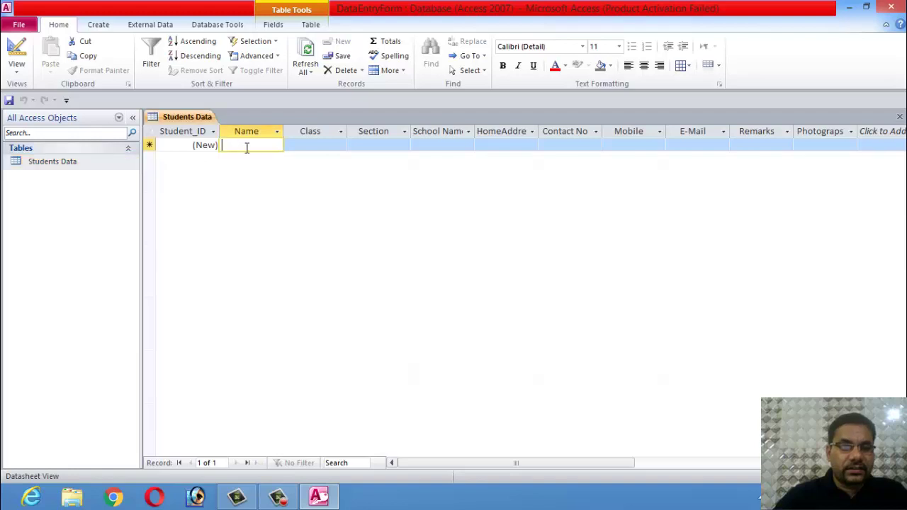
key("ctrl+w")
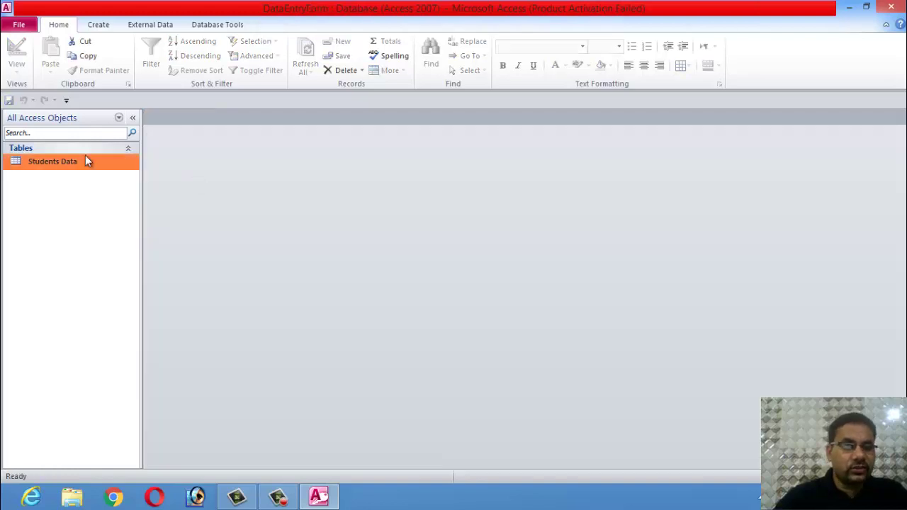
Generate a form from the Students Data table with Create > Form.
left_click(98, 26)
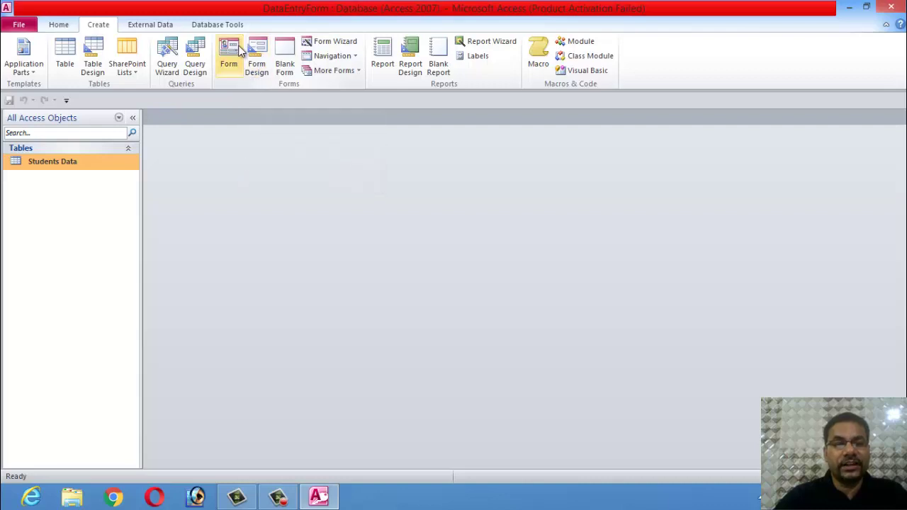
left_click(229, 55)
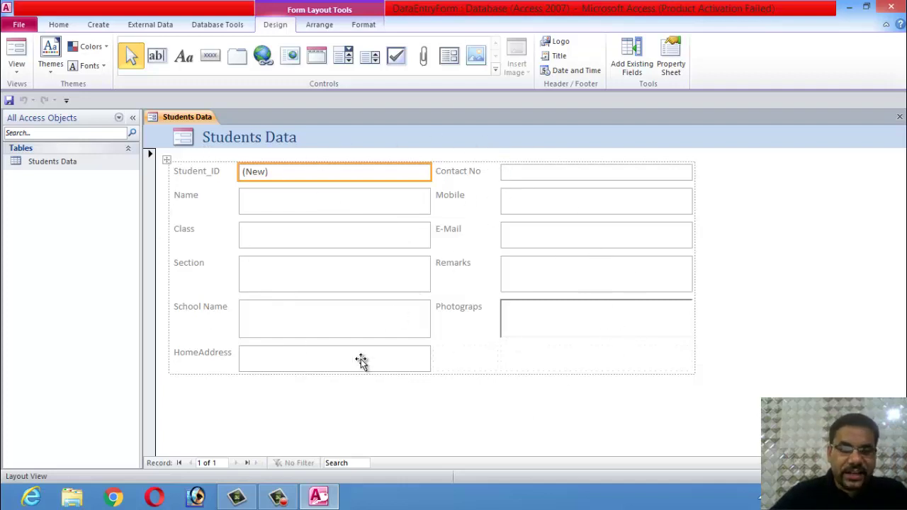
left_click(16, 69)
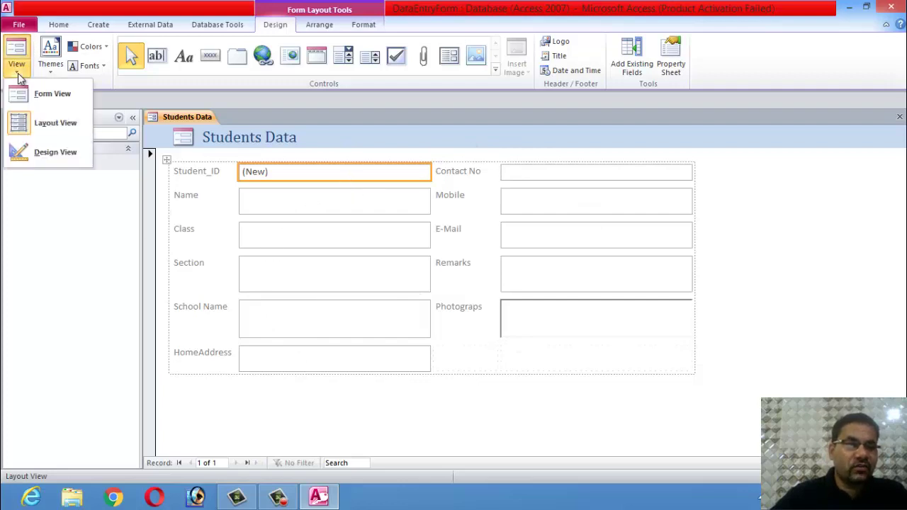
In Design View, widen the form and make the form header taller.
left_click(41, 155)
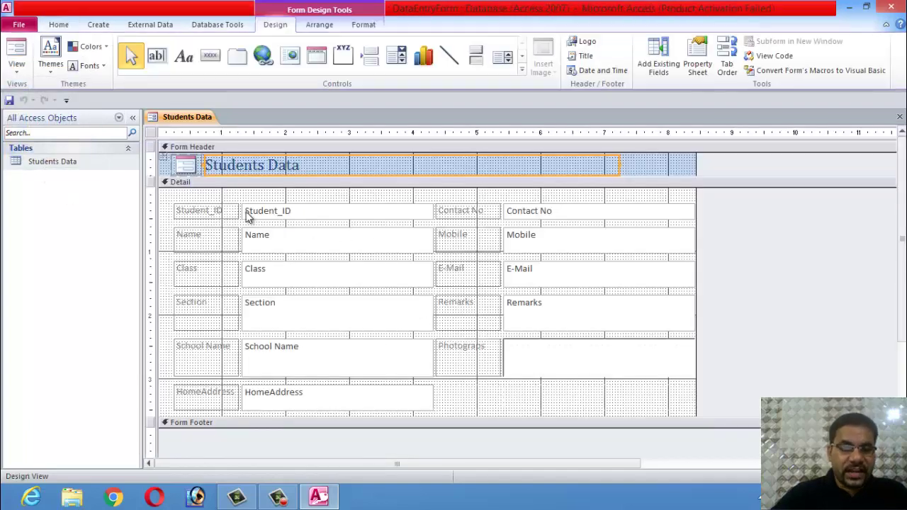
left_click_drag(697, 168, 876, 185)
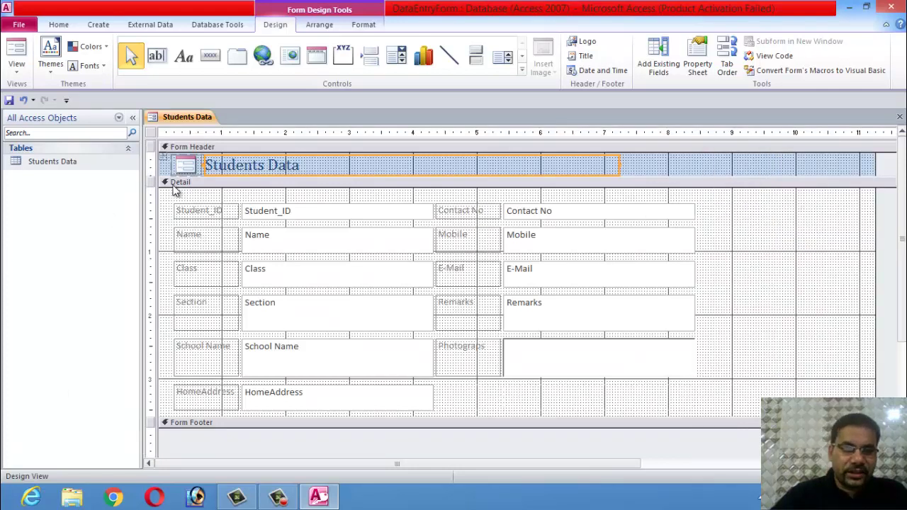
mouse_move(149, 157)
left_mouse_down()
mouse_move(152, 207)
mouse_move(406, 225)
left_mouse_up()
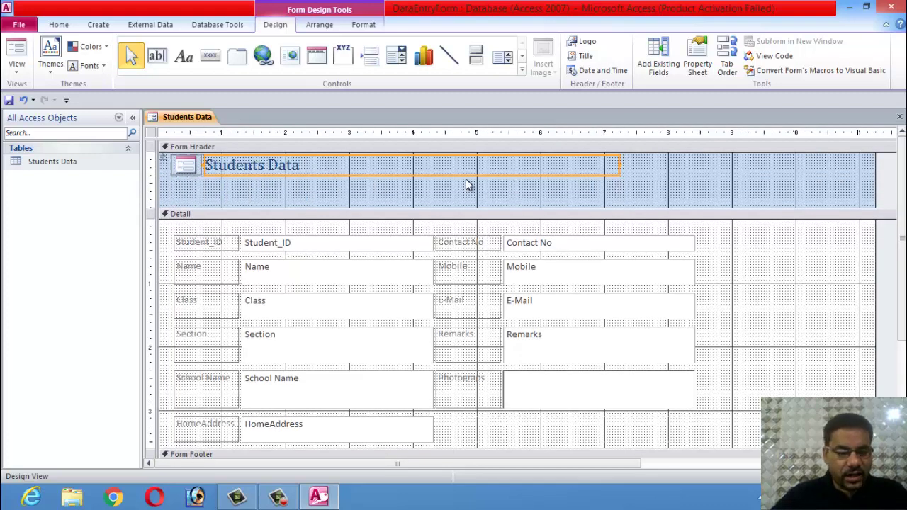
Delete the header title and logo and all field controls in the Detail section.
key("Delete")
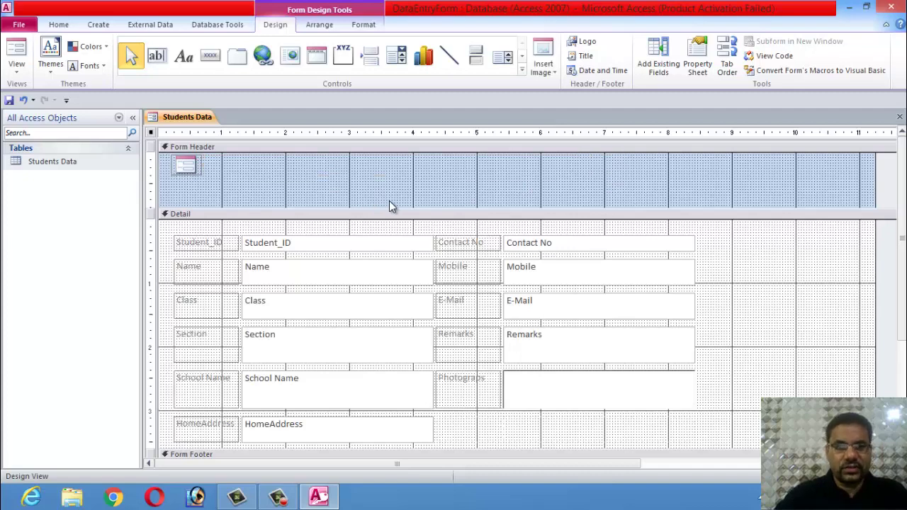
left_click(192, 173)
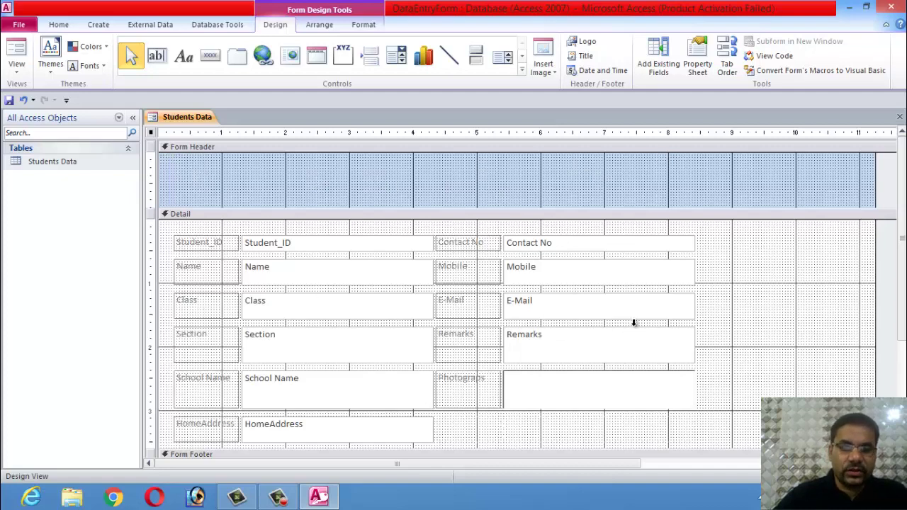
left_click(737, 267)
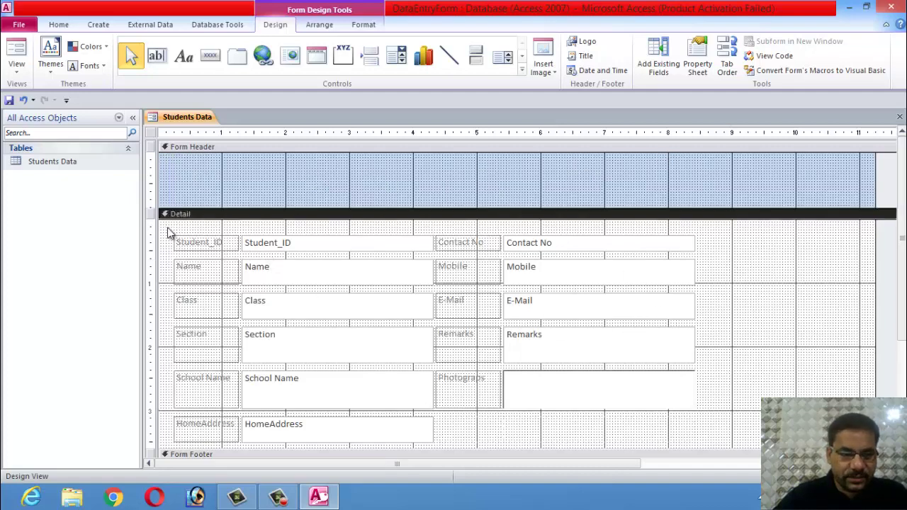
key("ctrl+a")
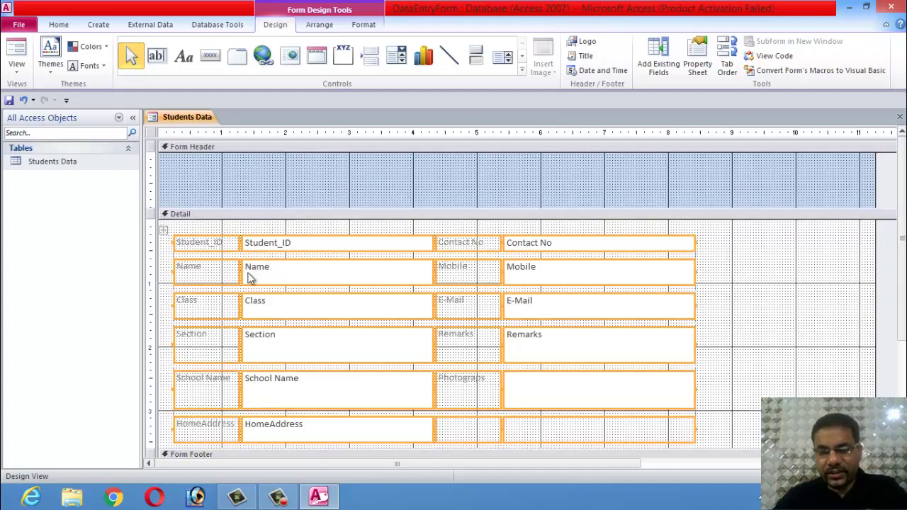
key("Delete")
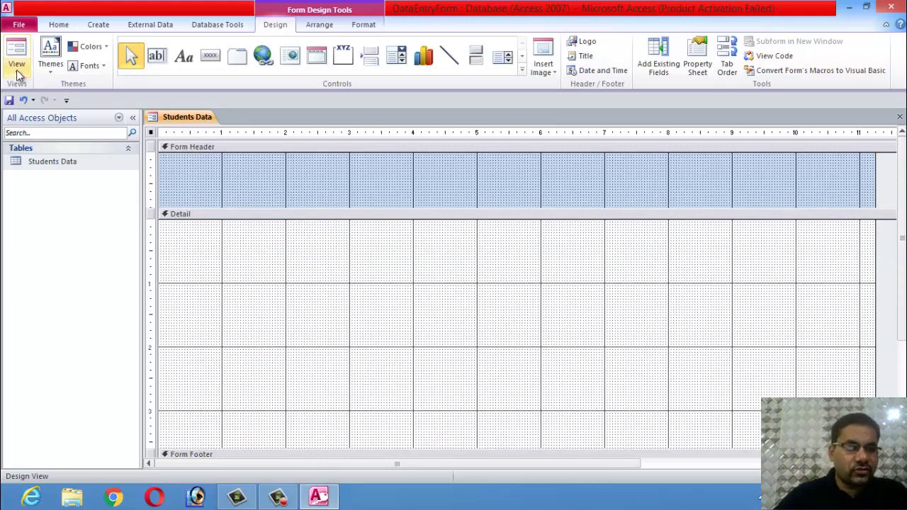
left_click(14, 68)
Preview the emptied form in Form View, then return to Design View.
left_click(42, 95)
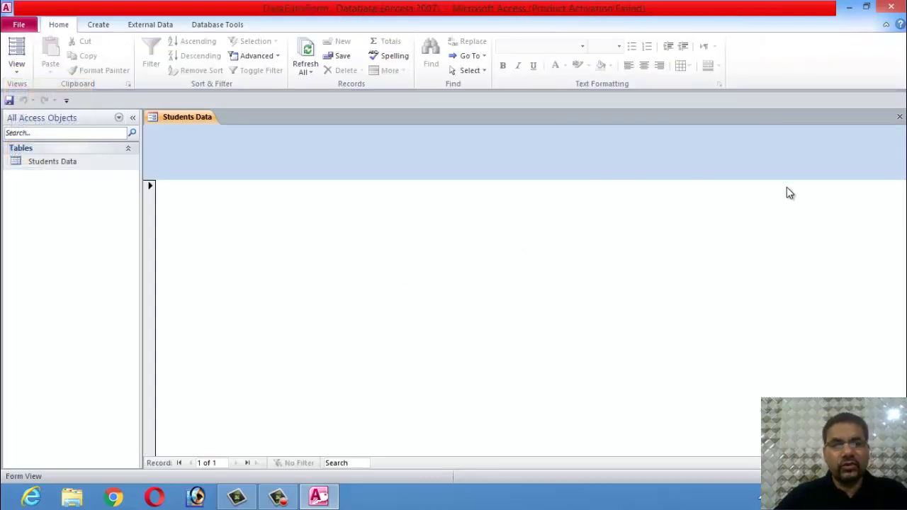
left_click(15, 65)
left_click(45, 153)
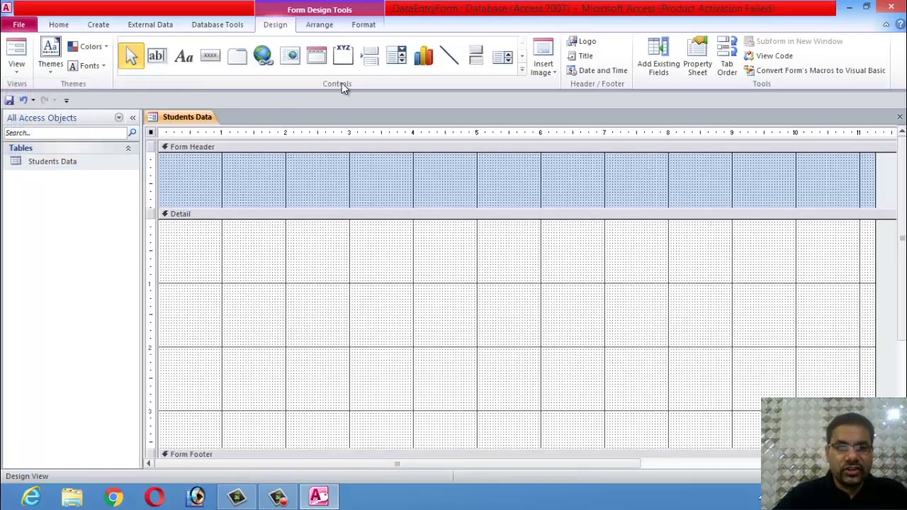
Insert the Logo picture from F:\dnce.in\images into the image gallery.
left_click(544, 76)
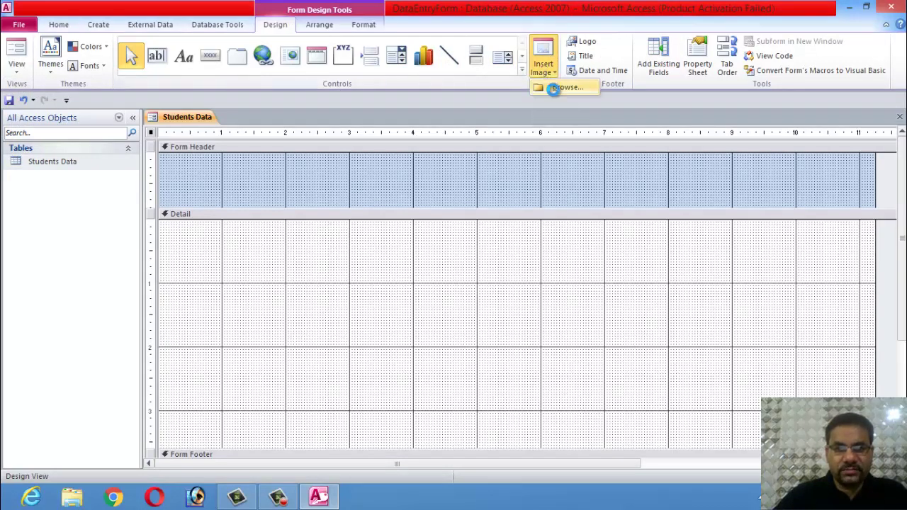
left_click(553, 89)
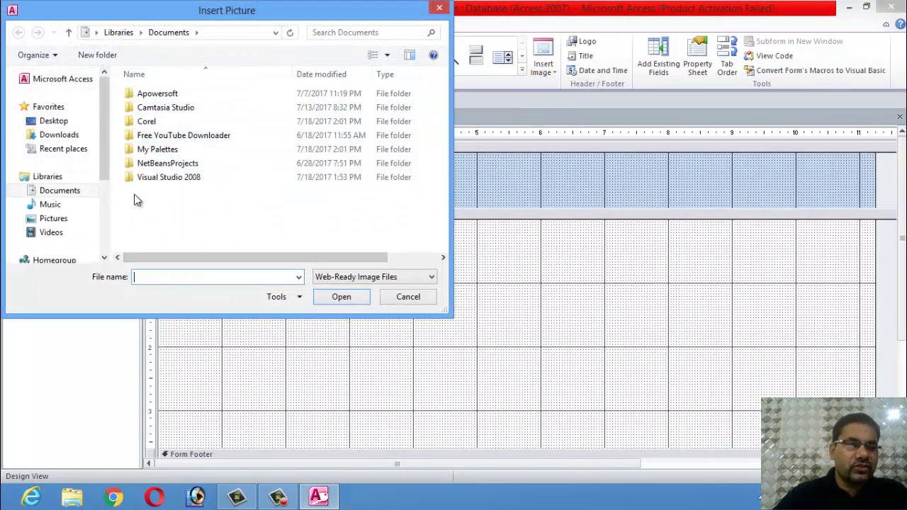
left_click_drag(106, 146, 105, 204)
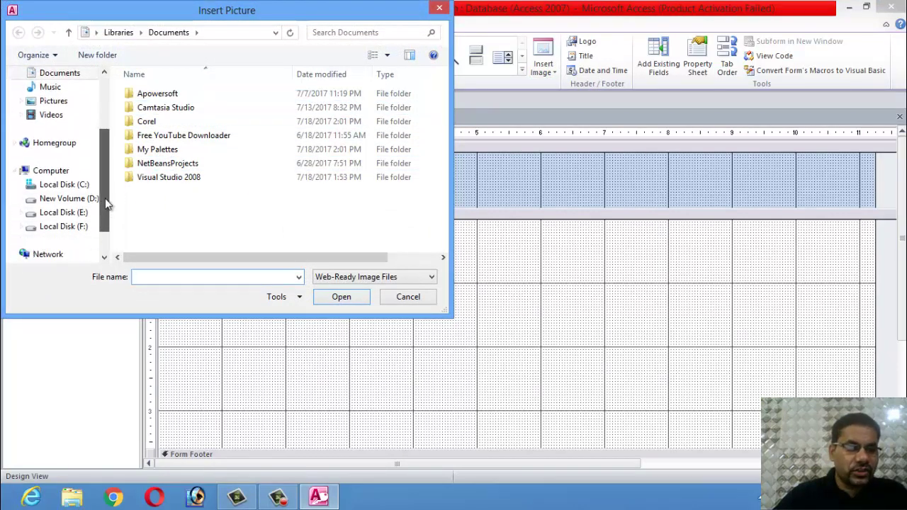
scroll(106, 204, "up", 1)
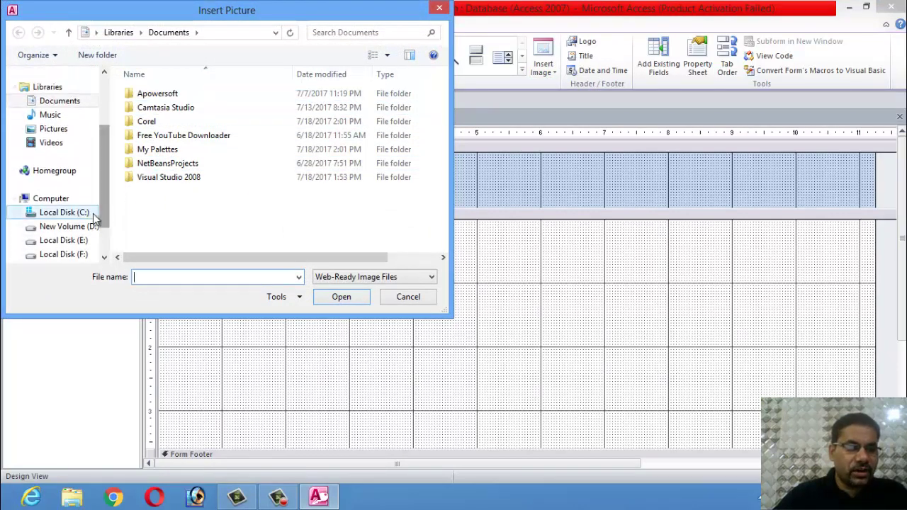
left_click(80, 256)
double_click(168, 180)
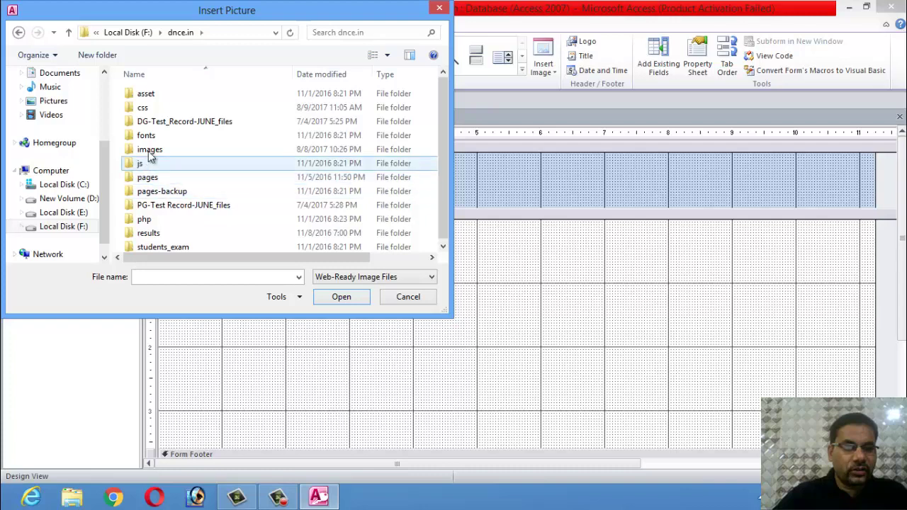
double_click(149, 150)
double_click(151, 190)
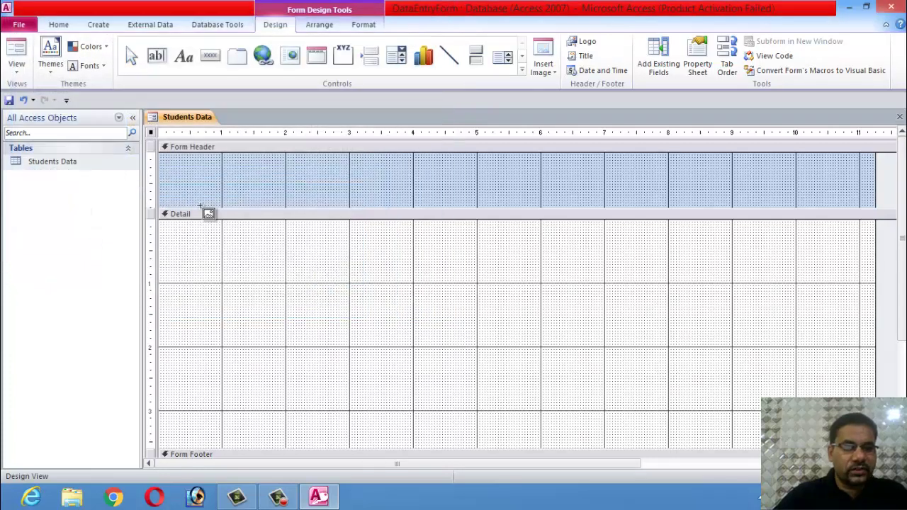
left_click(543, 71)
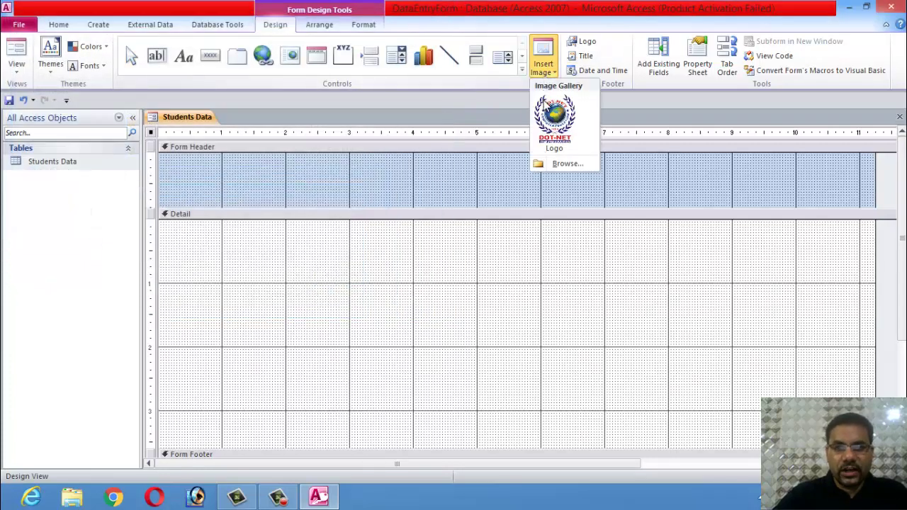
Insert the DOT-NET Logo image into the Form Header, shrunk small in the top-left corner.
left_click(554, 119)
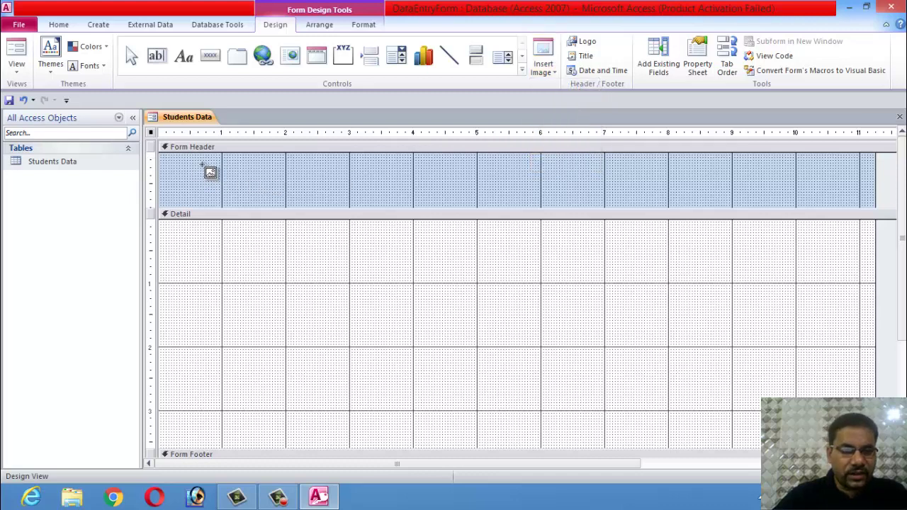
left_click(203, 165)
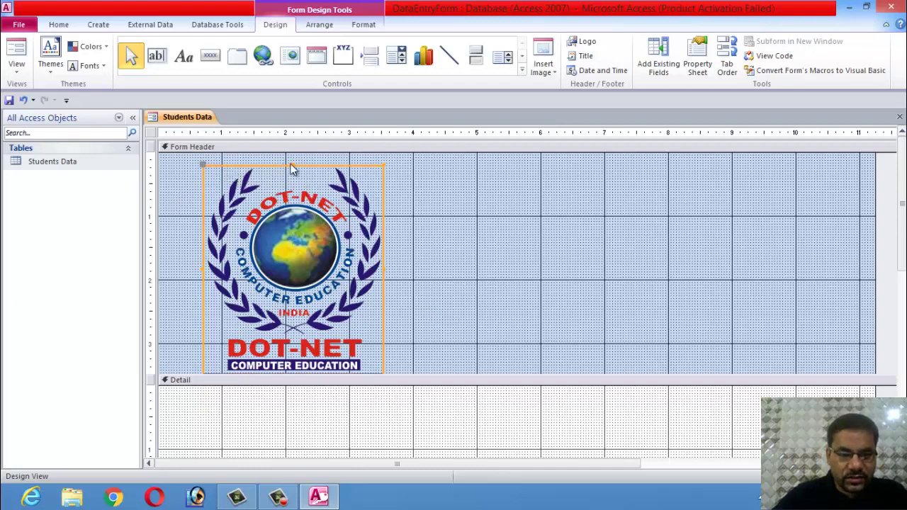
left_click_drag(292, 164, 292, 266)
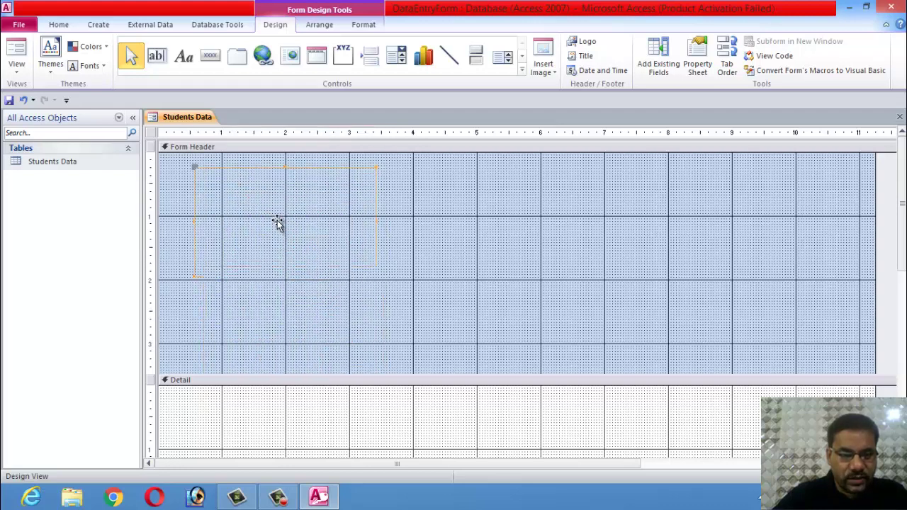
left_click_drag(282, 320, 274, 221)
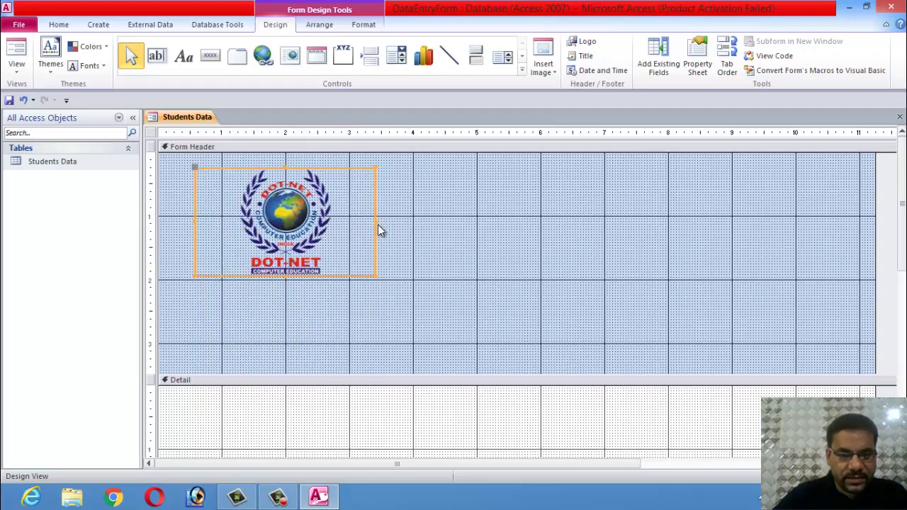
left_click_drag(375, 222, 300, 222)
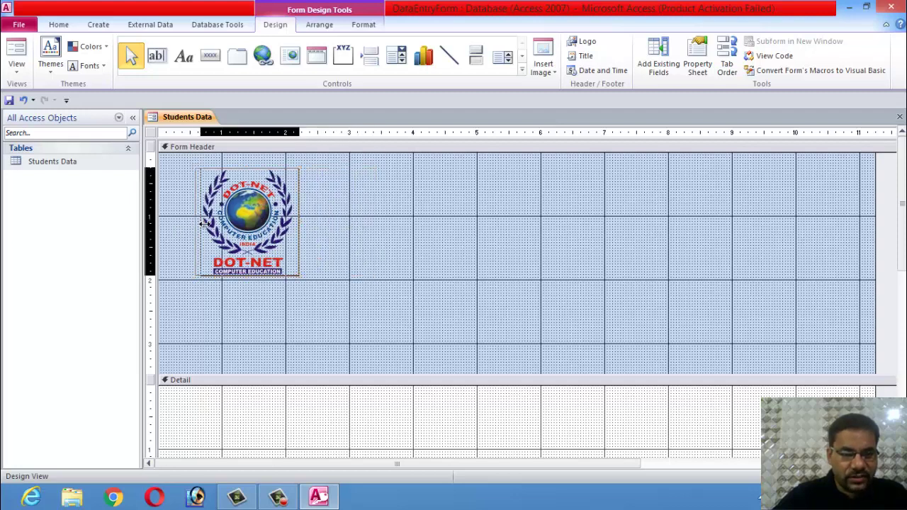
left_click_drag(194, 222, 208, 222)
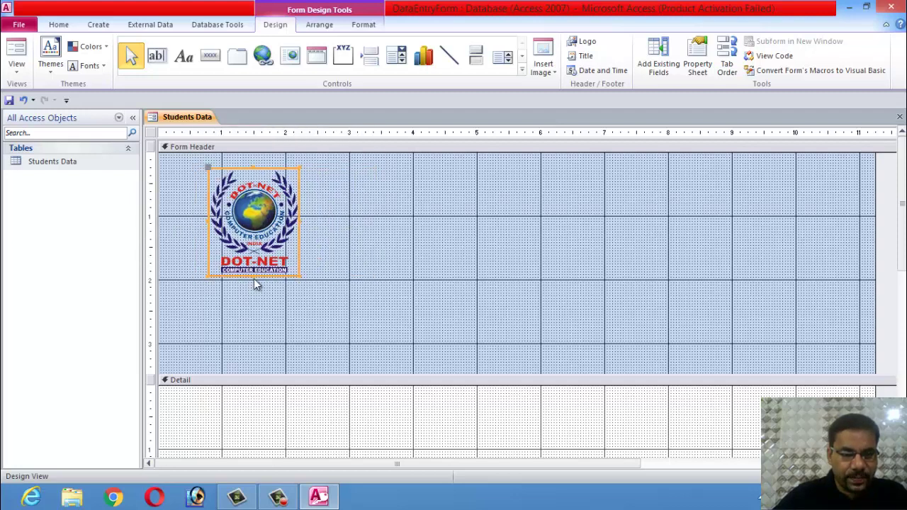
left_click_drag(255, 280, 257, 253)
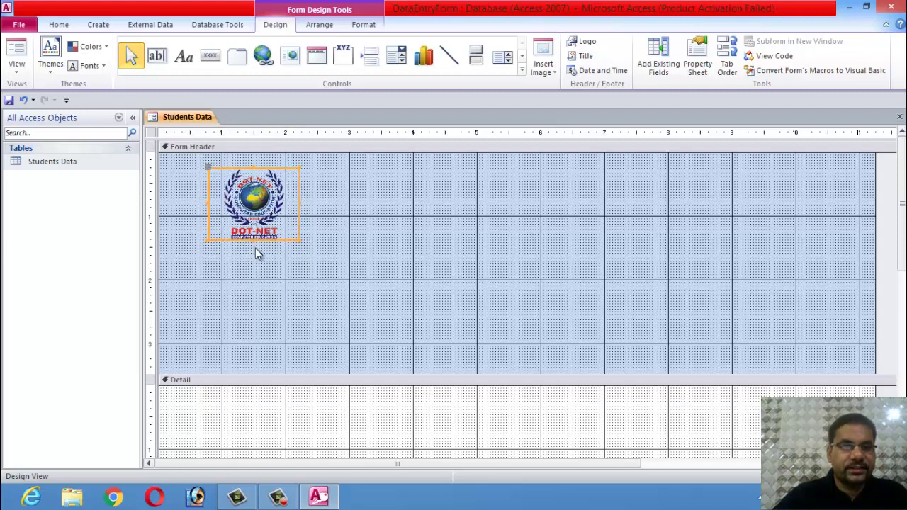
left_click_drag(255, 206, 254, 192)
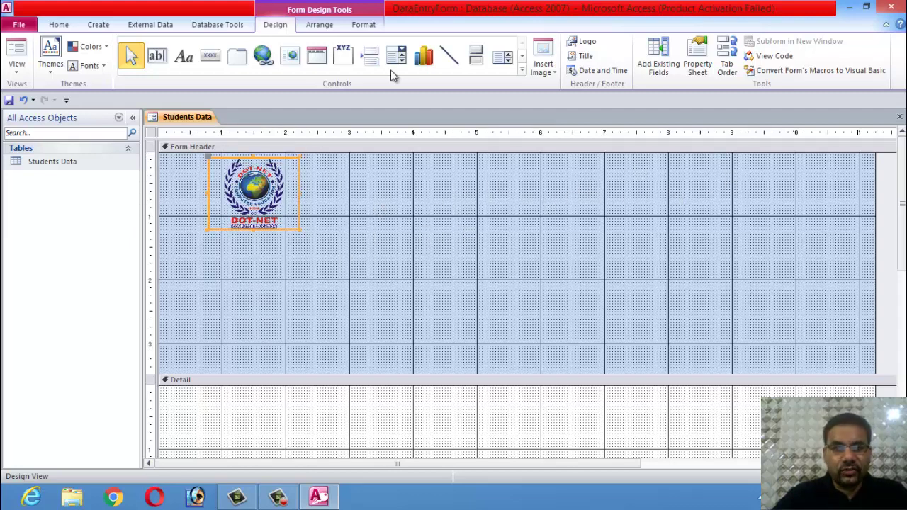
Add a 'DOT-NET Institute' label beside the logo in the Form Header and widen it.
left_click(186, 60)
left_click(349, 187)
type("DOT-NET Institute")
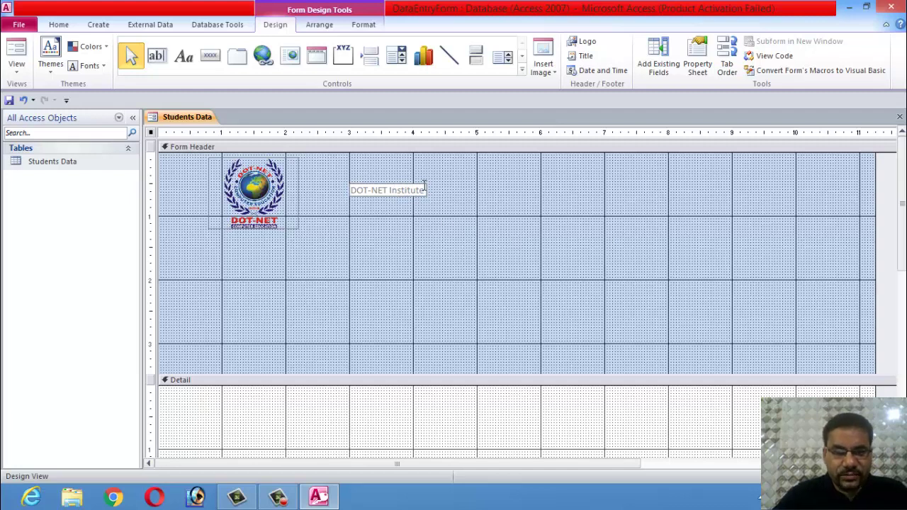
left_click(397, 190)
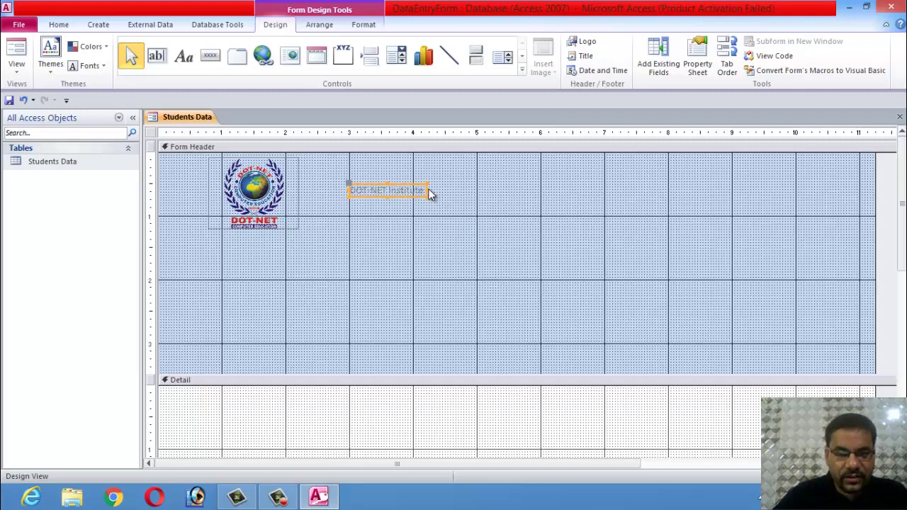
left_click_drag(427, 190, 551, 190)
left_click(431, 192)
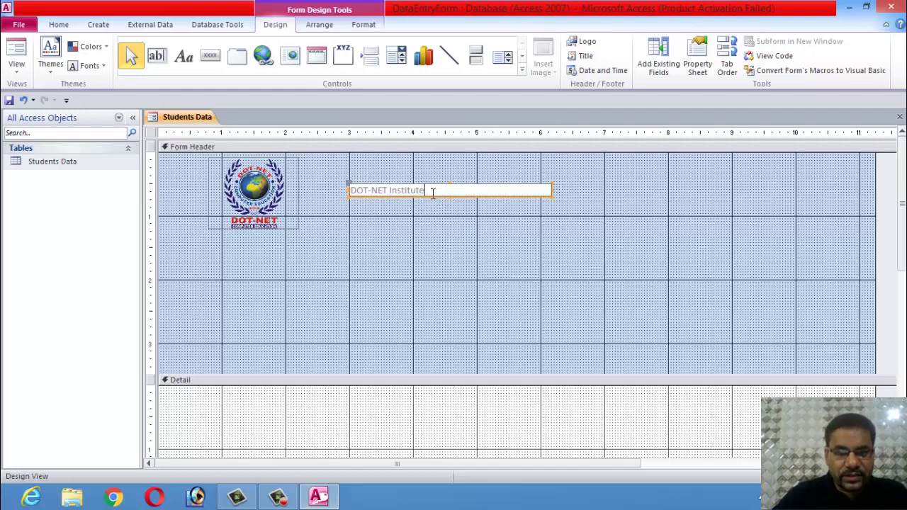
left_click_drag(430, 191, 333, 193)
left_click(437, 312)
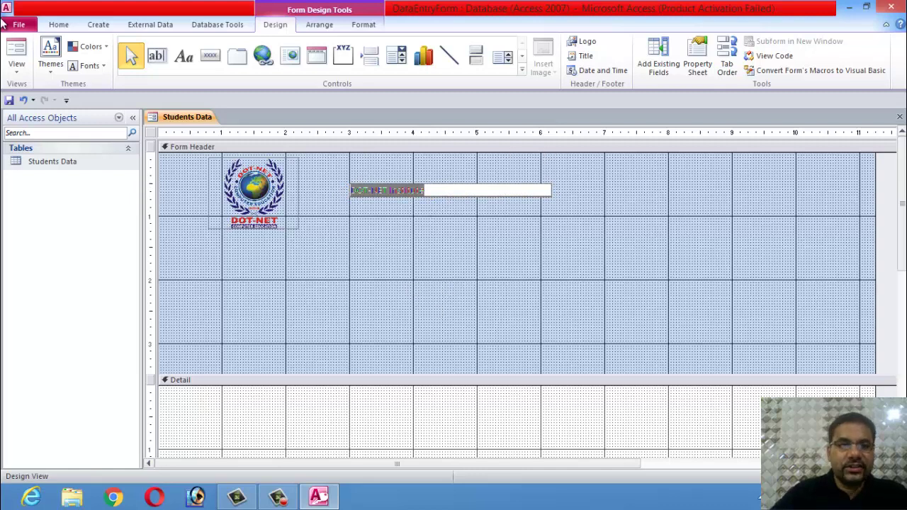
Set the title label to 48 point and enlarge its box to fit the text.
left_click(58, 24)
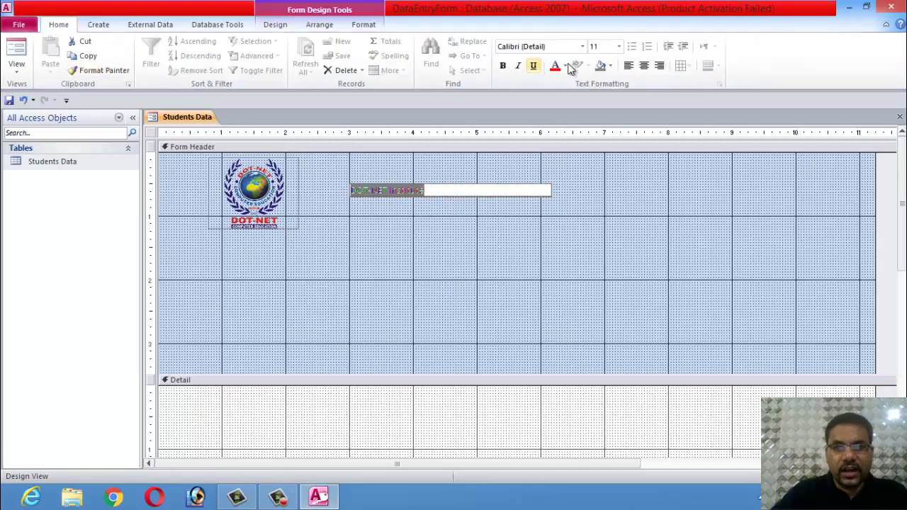
left_click(619, 46)
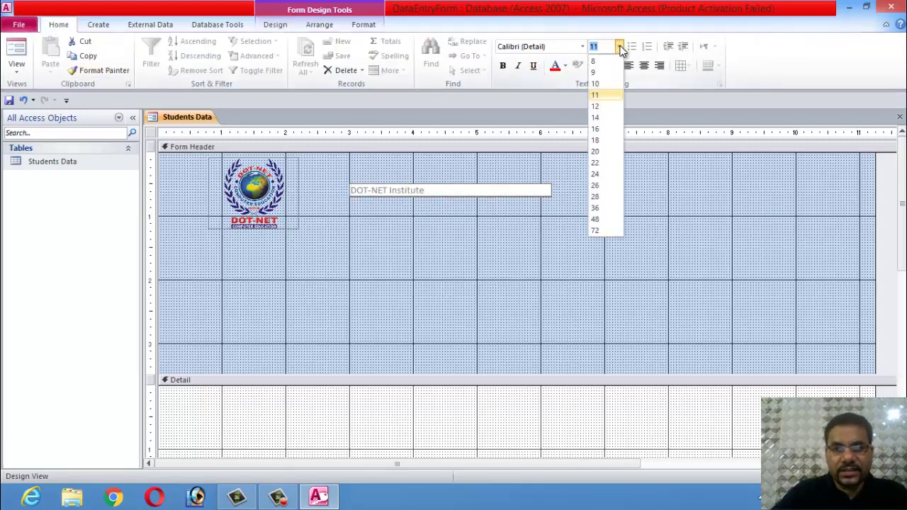
left_click(597, 221)
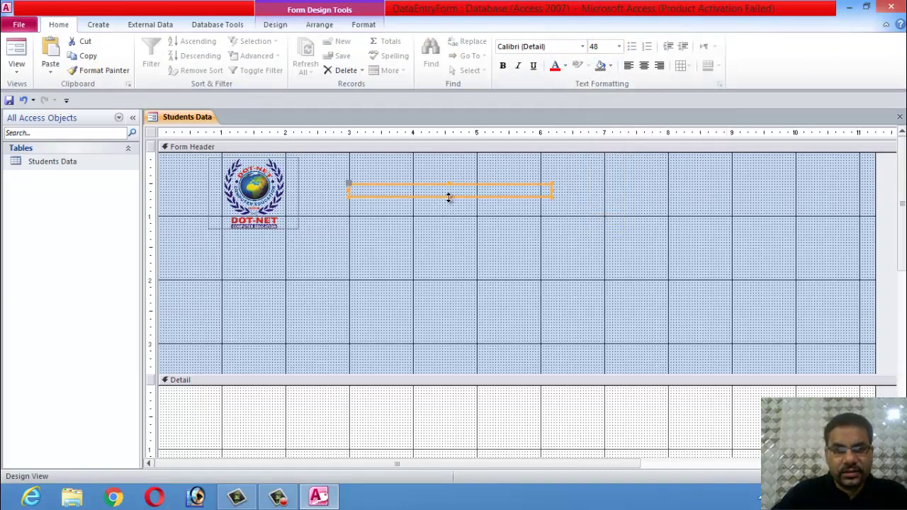
left_click_drag(448, 197, 449, 240)
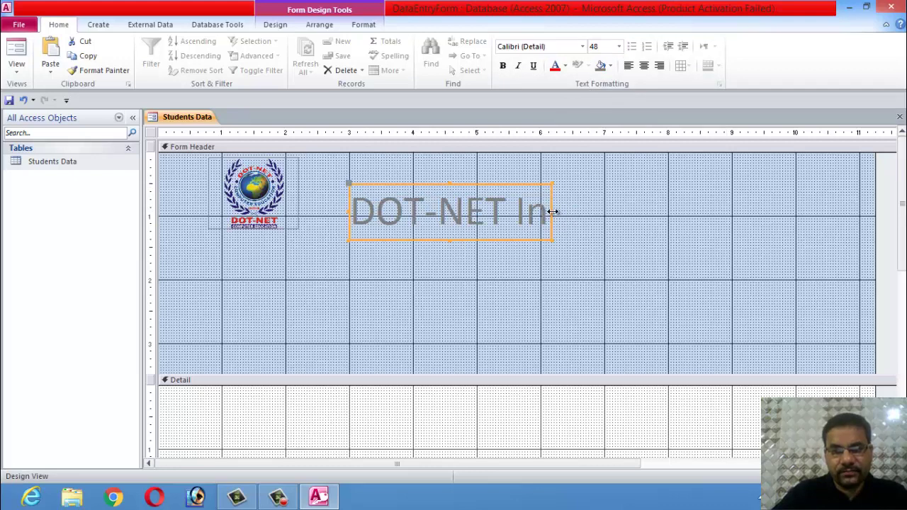
left_click_drag(552, 211, 754, 212)
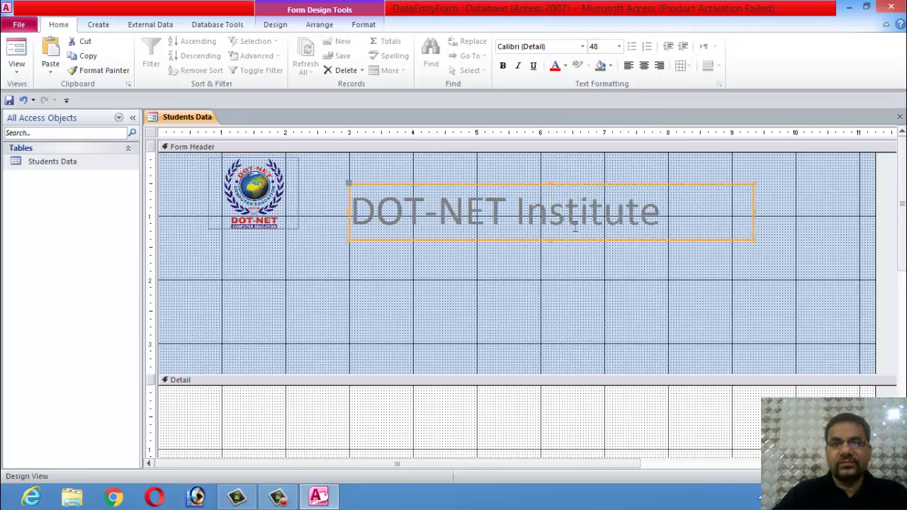
key("F2")
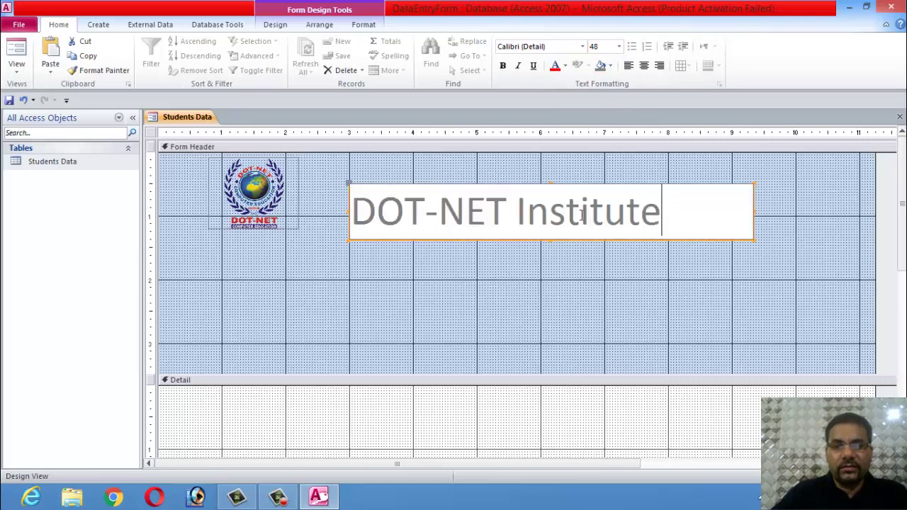
key("shift+Home")
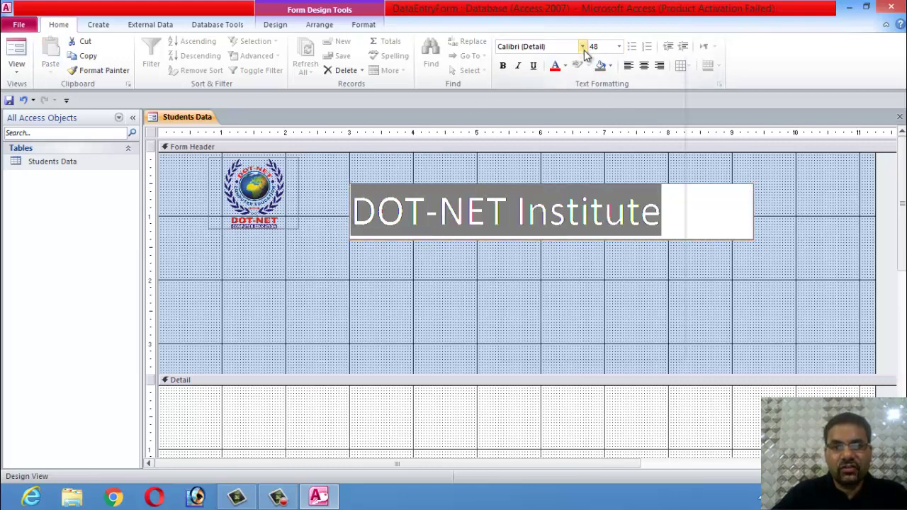
Change the title font to Arial Black, widen it, and position it beside the logo.
left_click(582, 46)
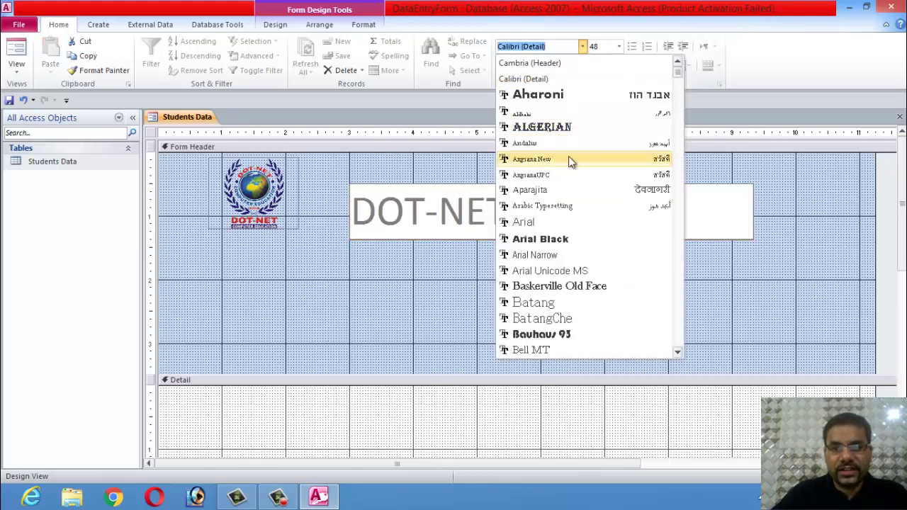
left_click(542, 239)
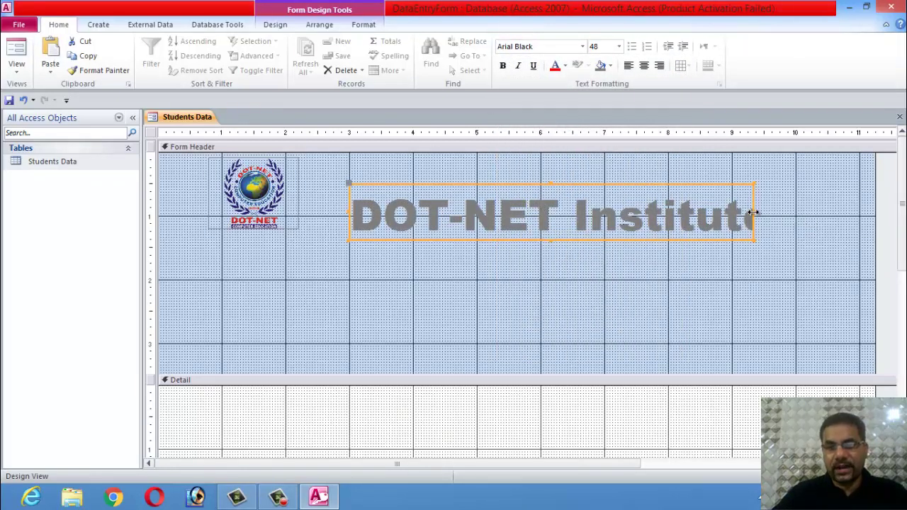
left_click_drag(753, 212, 801, 212)
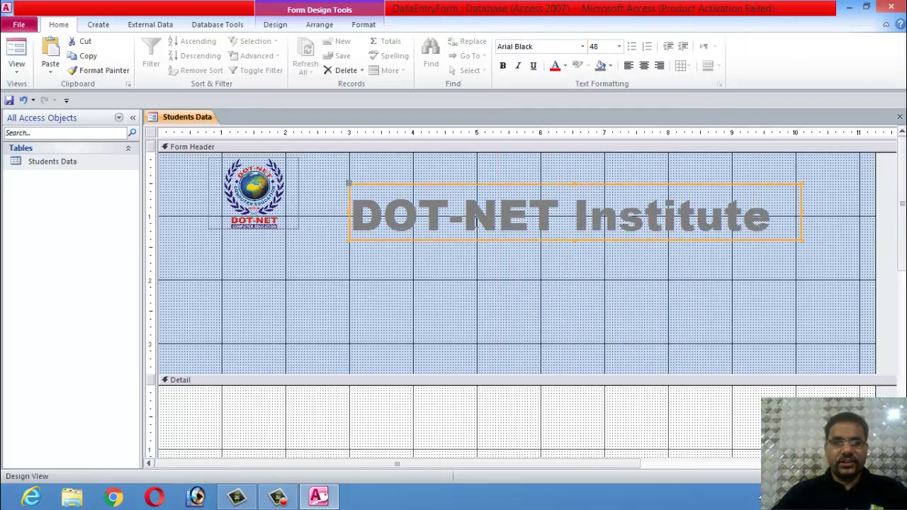
left_click(482, 186)
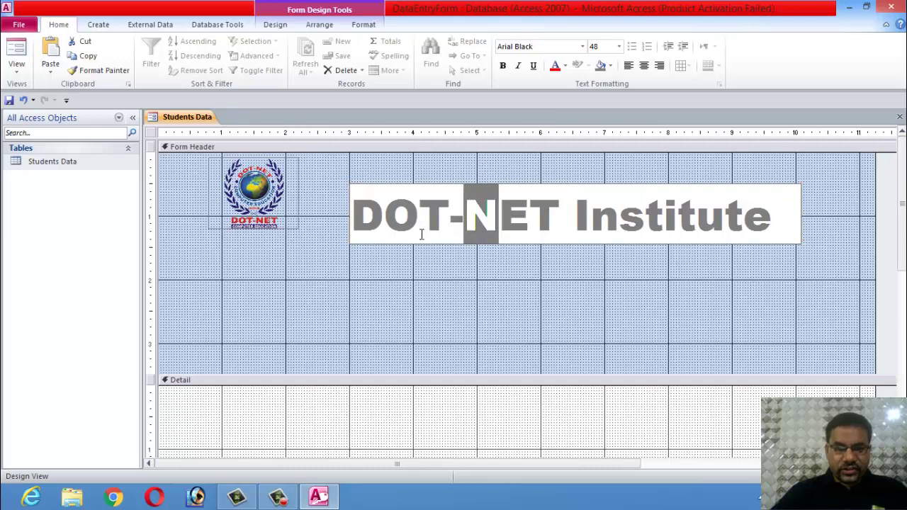
left_click(419, 265)
left_click_drag(411, 216, 381, 197)
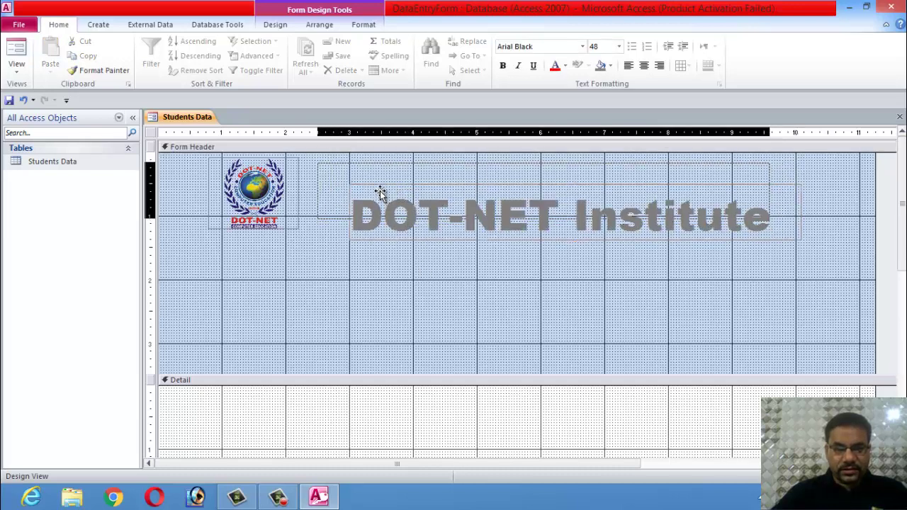
left_click_drag(380, 197, 376, 193)
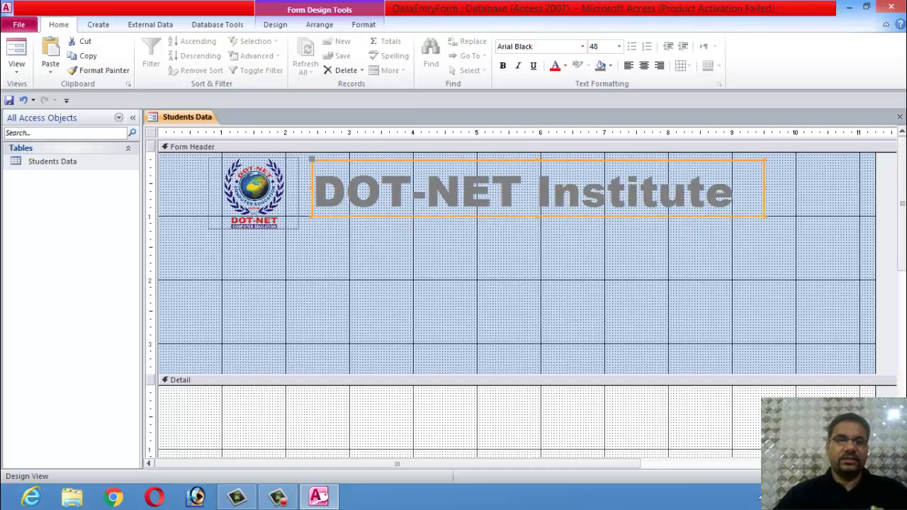
Shrink the logo slightly, color the title text red, and switch to Form View.
left_click(226, 219)
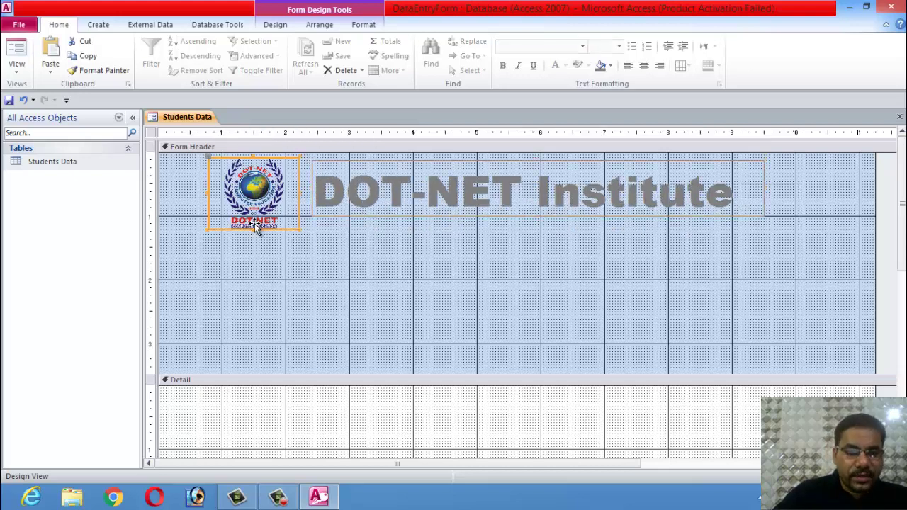
left_click_drag(252, 229, 251, 215)
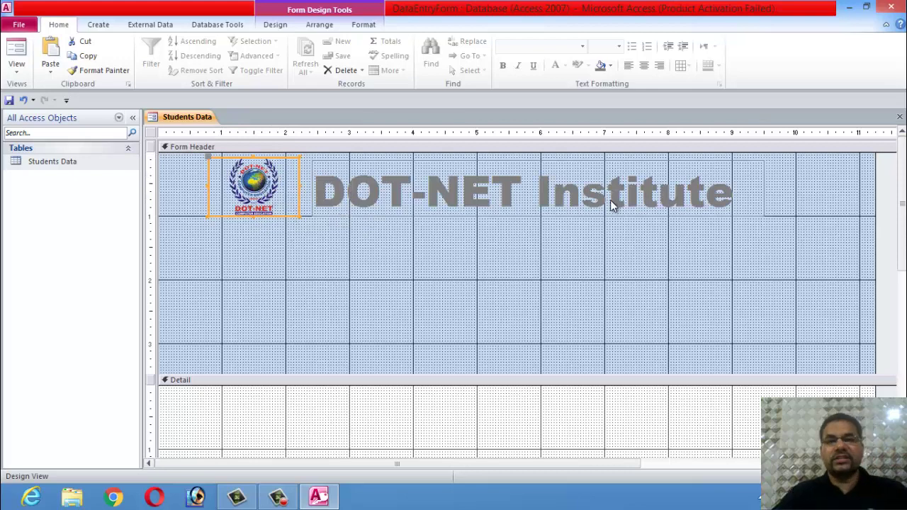
left_click(435, 190)
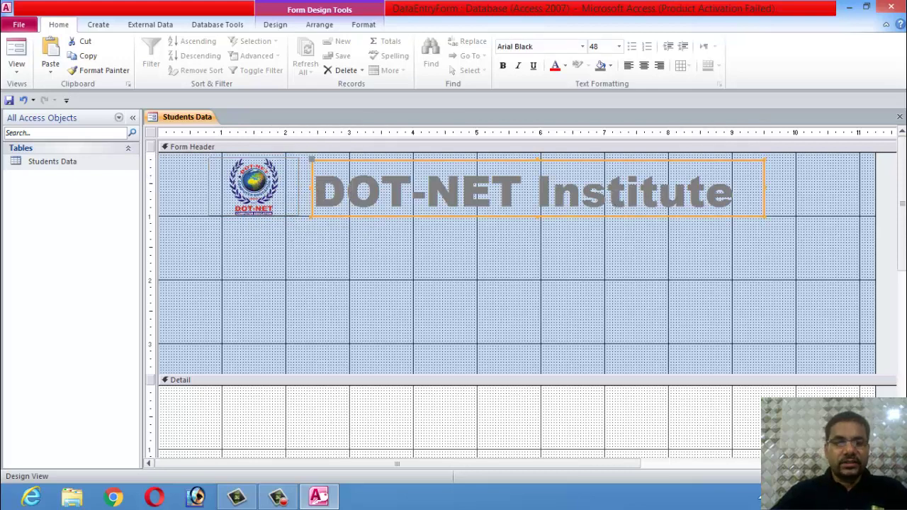
left_click_drag(316, 192, 734, 192)
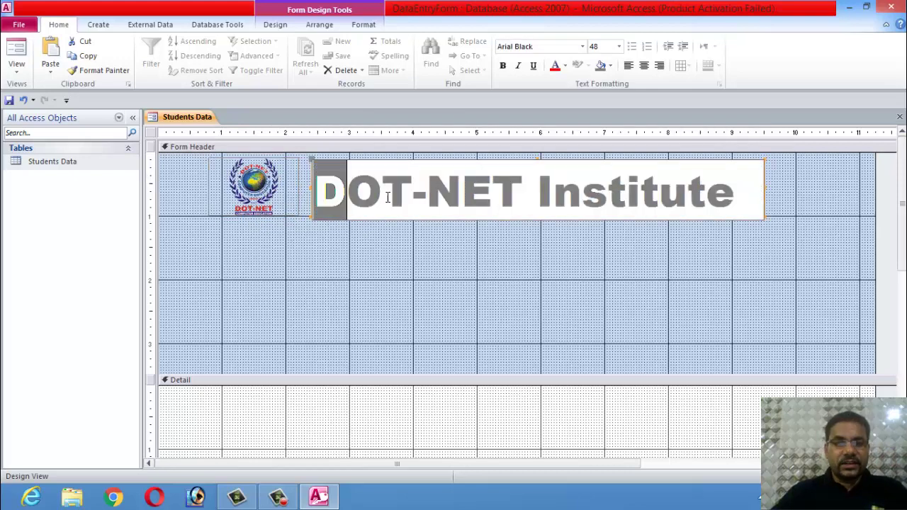
left_click(555, 65)
left_click(484, 278)
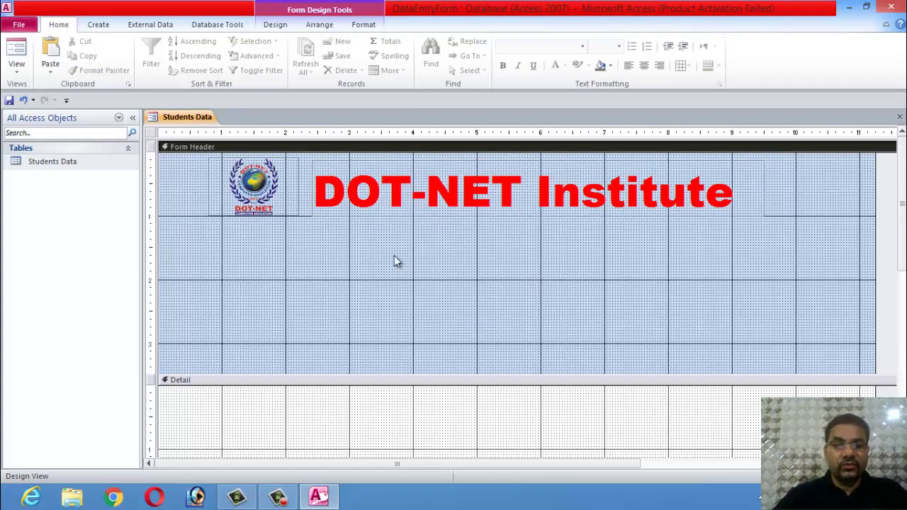
left_click(14, 48)
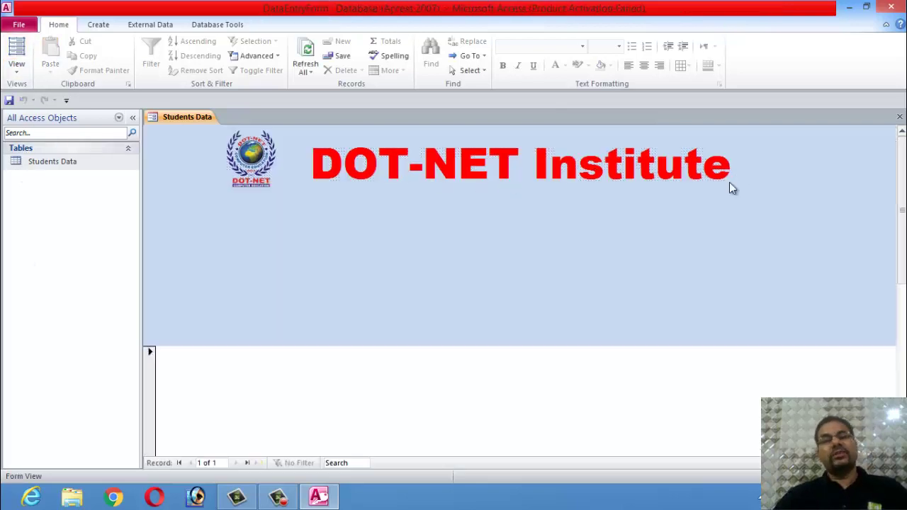
Drag the Detail bar up so the Form Header just fits the logo and title, then verify in Form View.
left_click(16, 65)
left_click(44, 153)
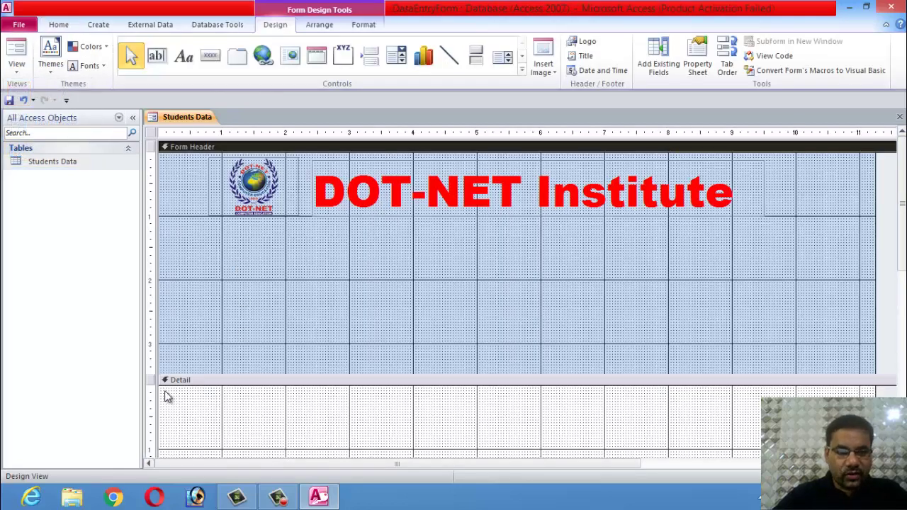
left_click_drag(156, 381, 163, 220)
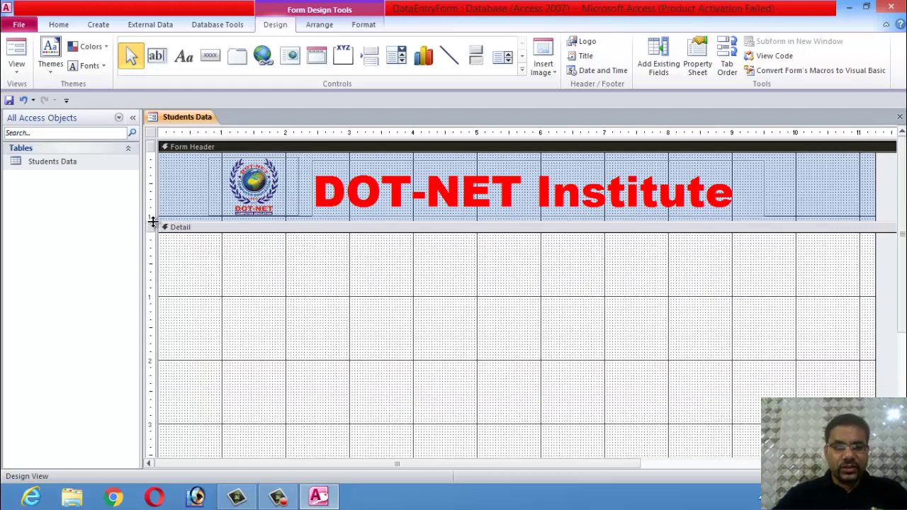
left_click(16, 51)
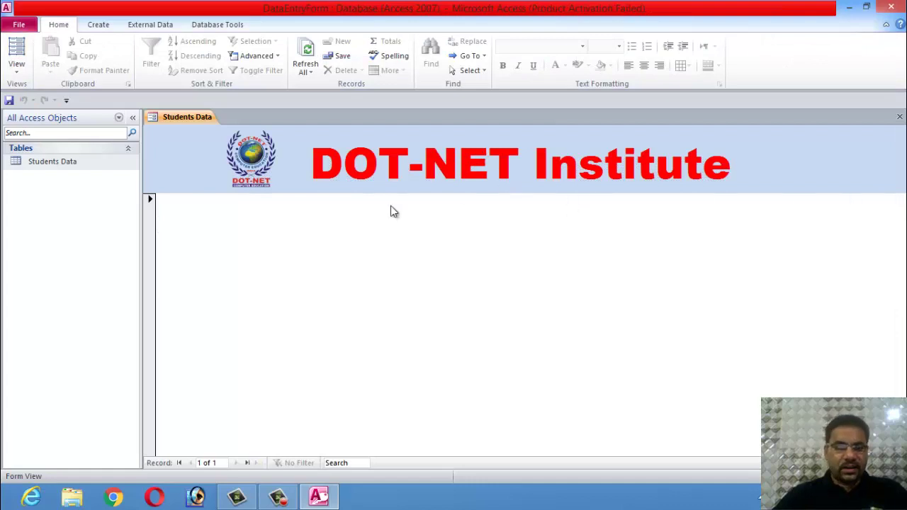
left_click(17, 68)
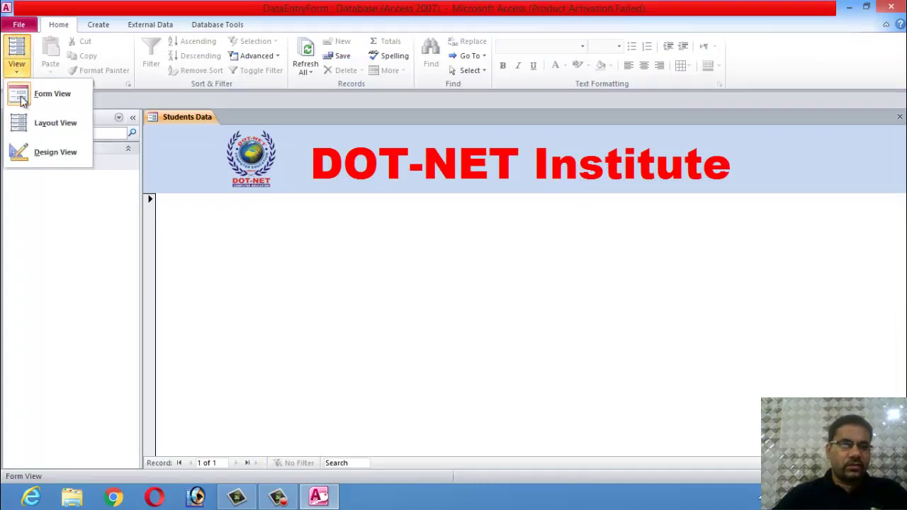
left_click(44, 153)
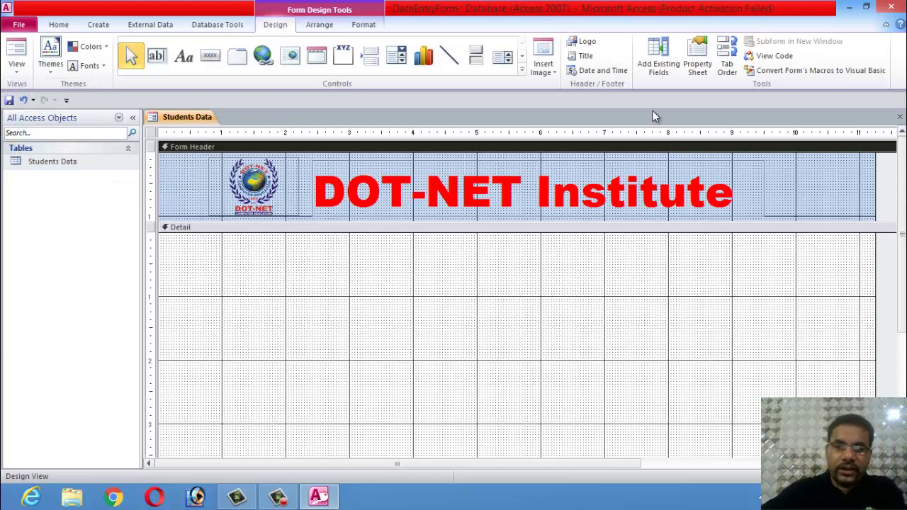
Add Student_ID and Name fields at the top of the Detail section, widening the Name box.
left_click(653, 69)
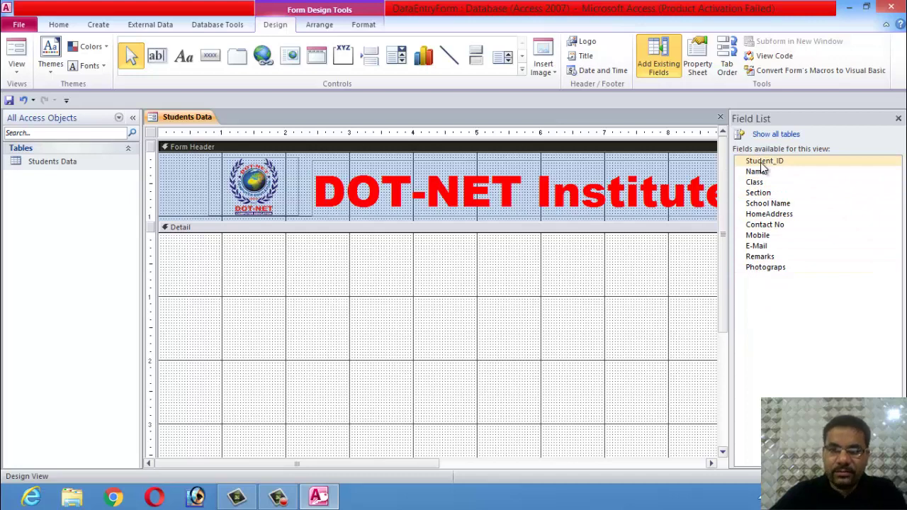
left_click_drag(760, 162, 261, 265)
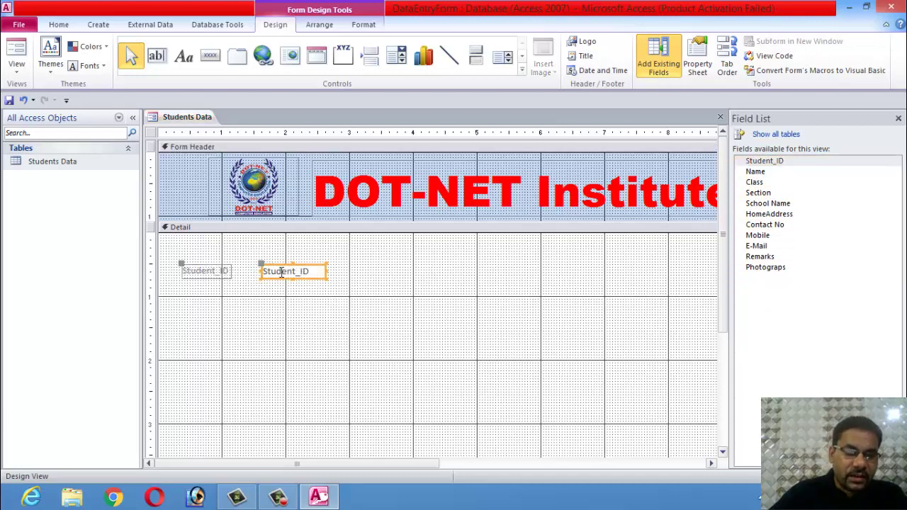
left_click_drag(232, 268, 269, 253)
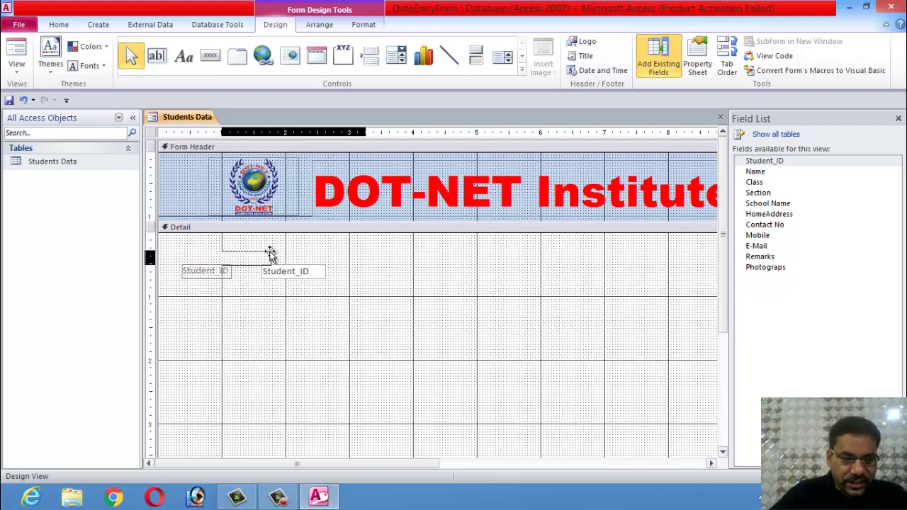
left_click_drag(270, 252, 270, 254)
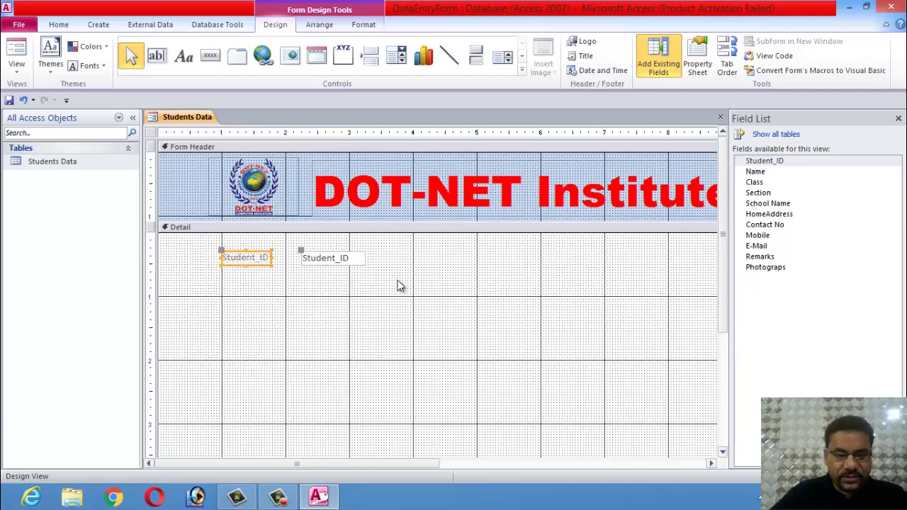
left_click(753, 174)
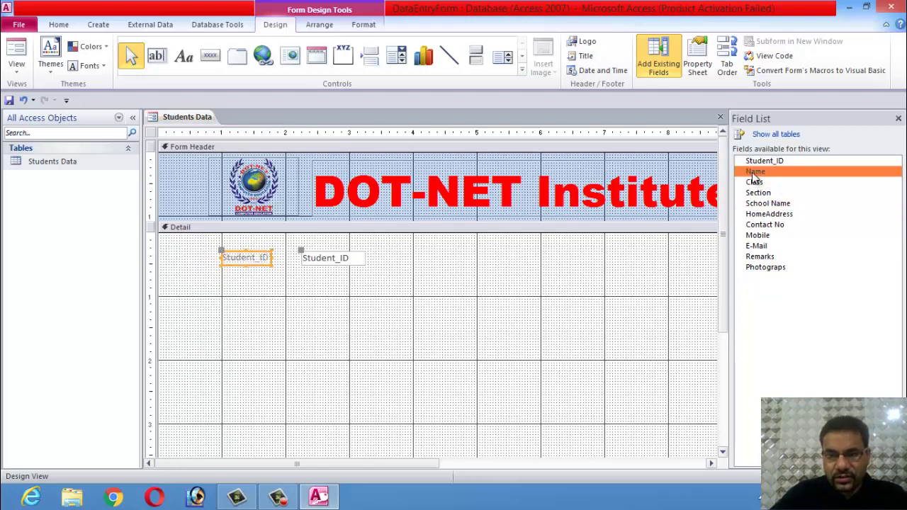
left_click_drag(753, 174, 270, 299)
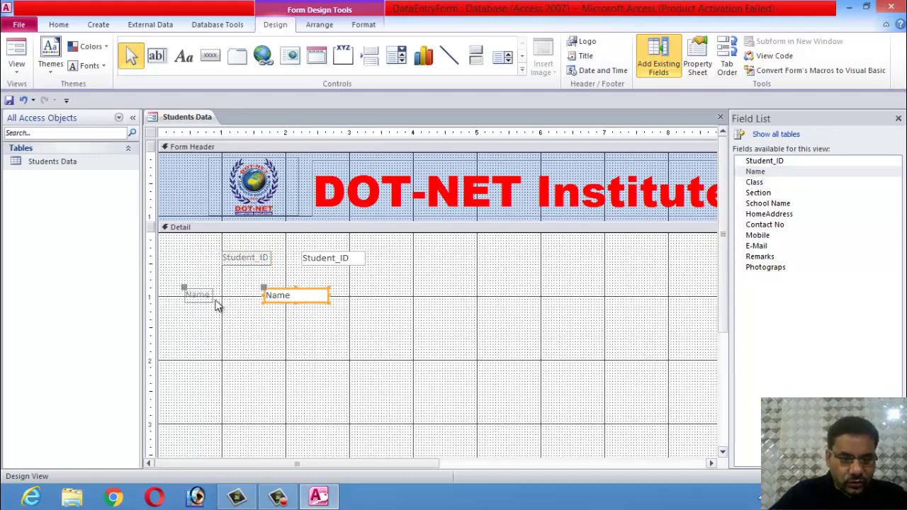
left_click_drag(210, 303, 248, 289)
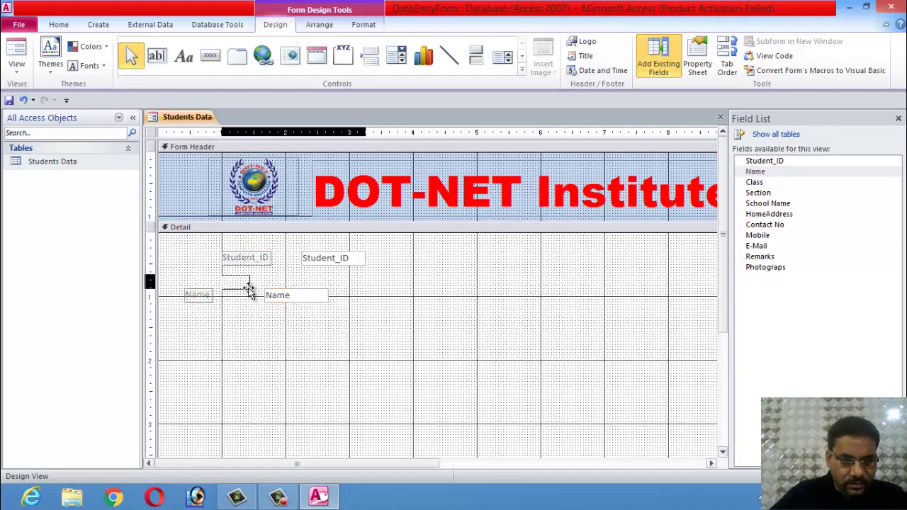
left_click_drag(247, 285, 249, 287)
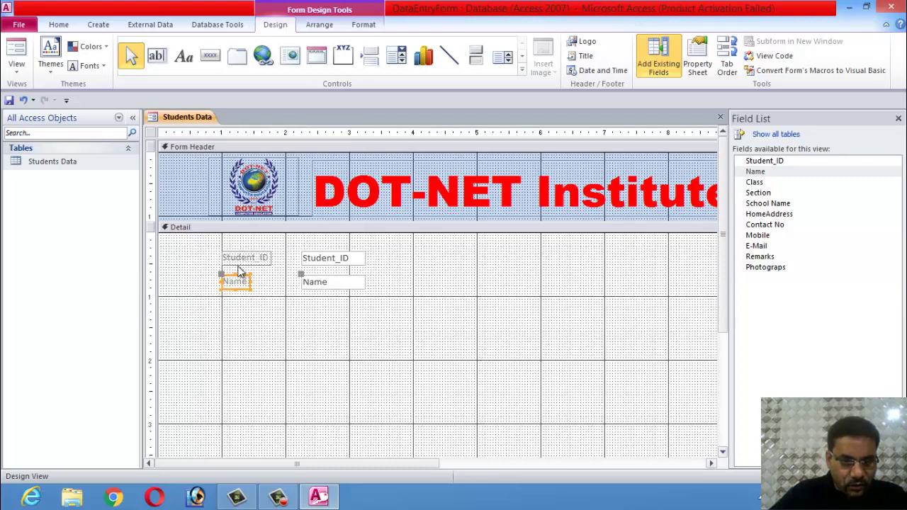
left_click(259, 284)
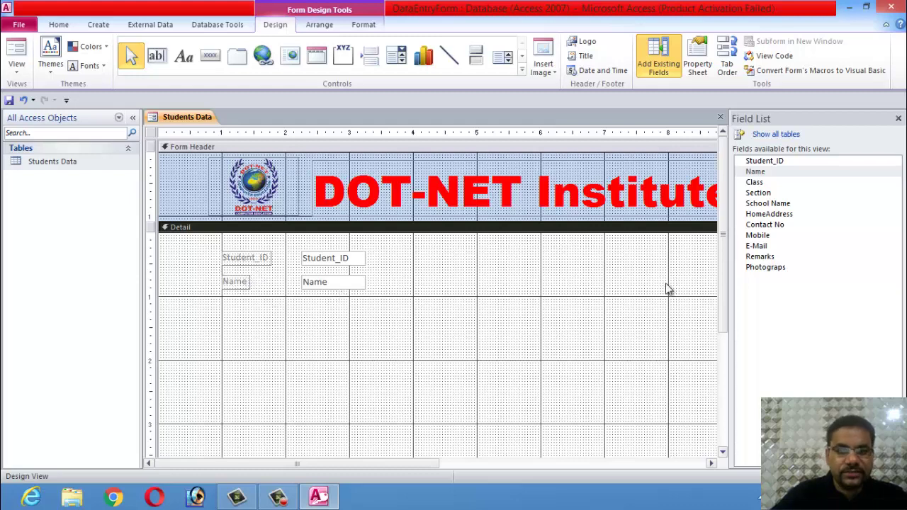
left_click(340, 286)
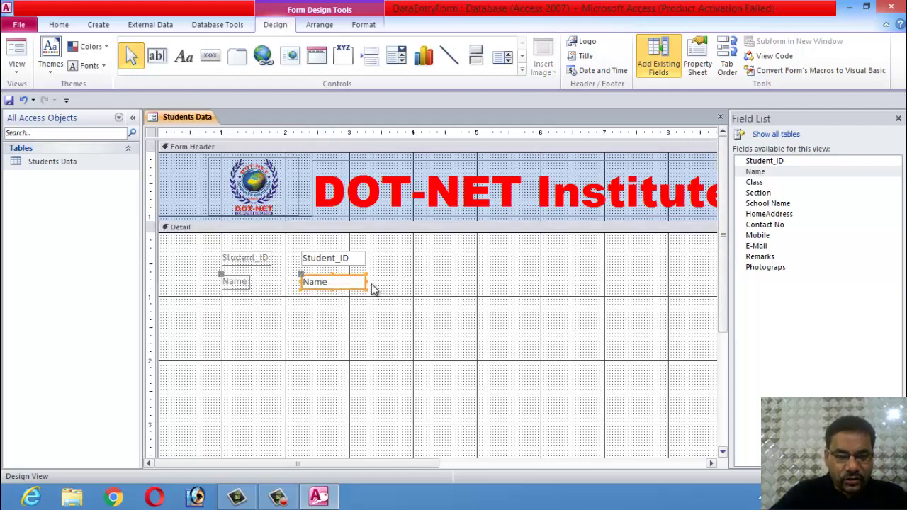
left_click_drag(367, 282, 415, 283)
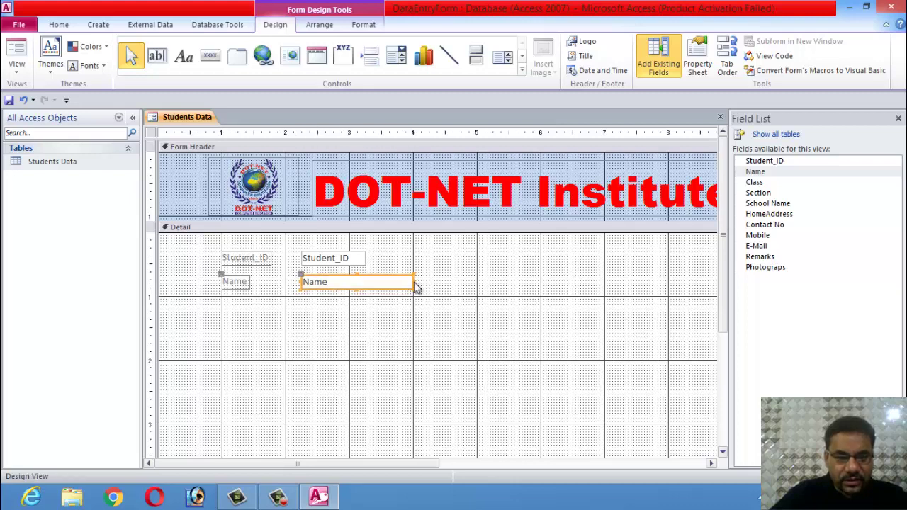
Add the Class field below Name and the Section field beside Class.
left_click(752, 183)
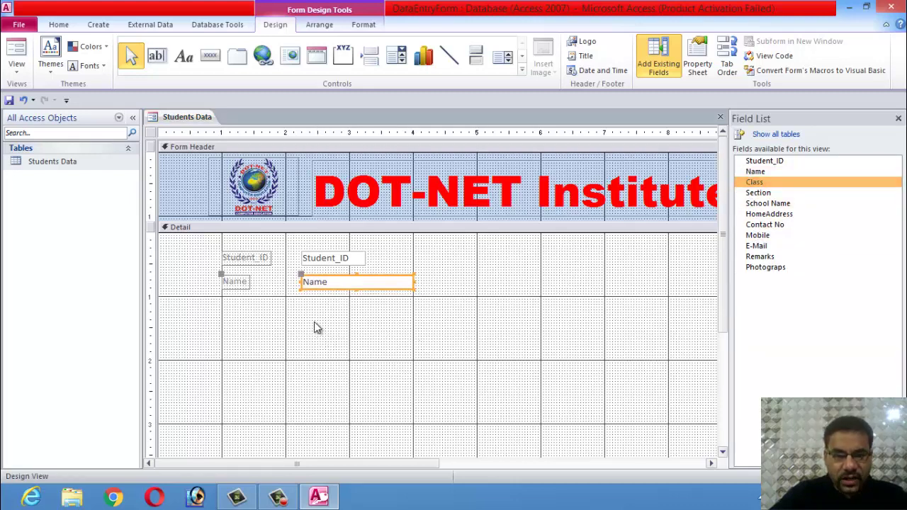
left_click_drag(749, 183, 315, 324)
left_click_drag(259, 338, 245, 311)
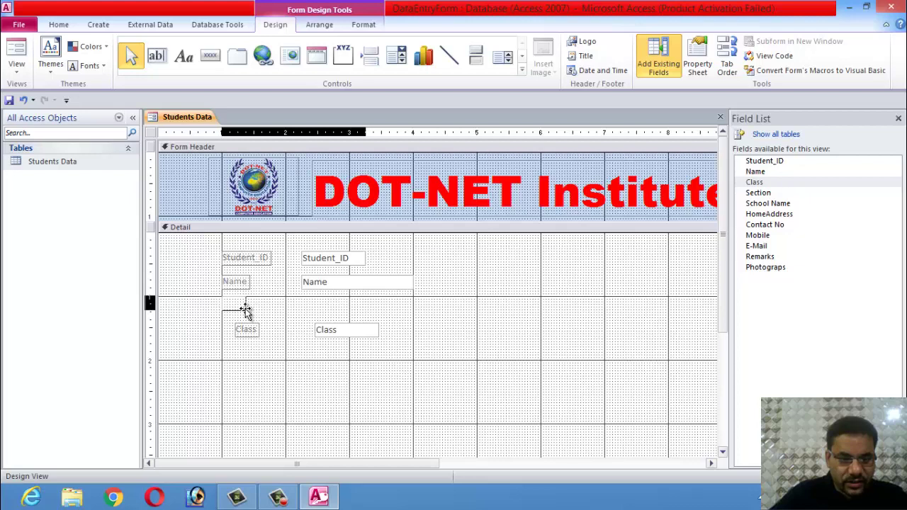
left_click_drag(244, 315, 245, 310)
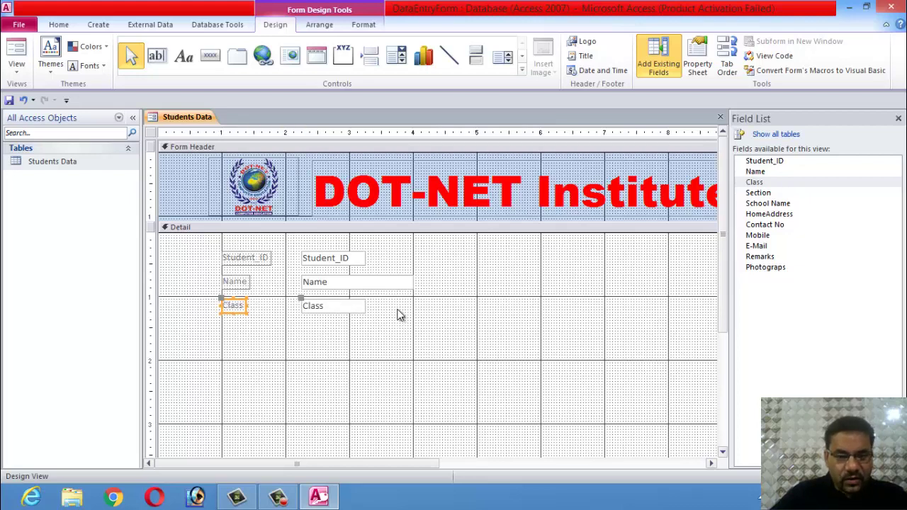
mouse_move(756, 193)
left_mouse_down()
mouse_move(443, 299)
mouse_move(479, 320)
left_mouse_up()
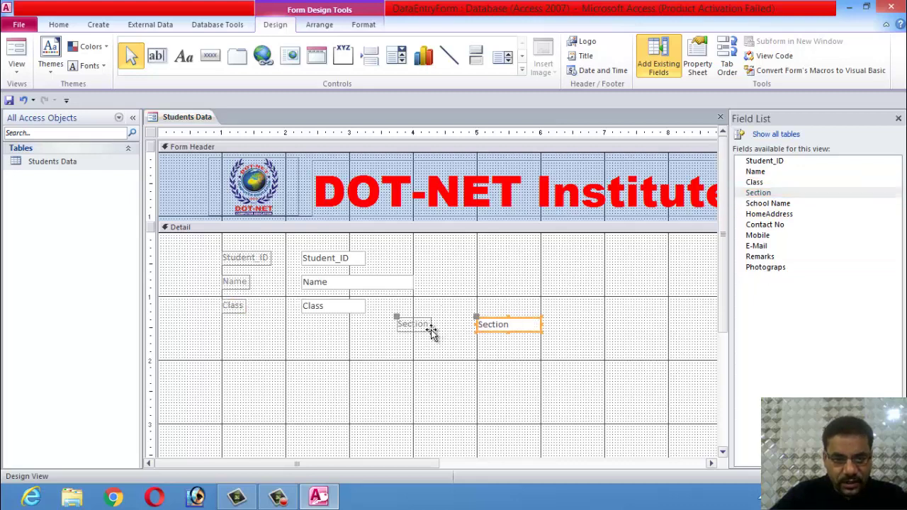
left_click_drag(411, 303, 444, 310)
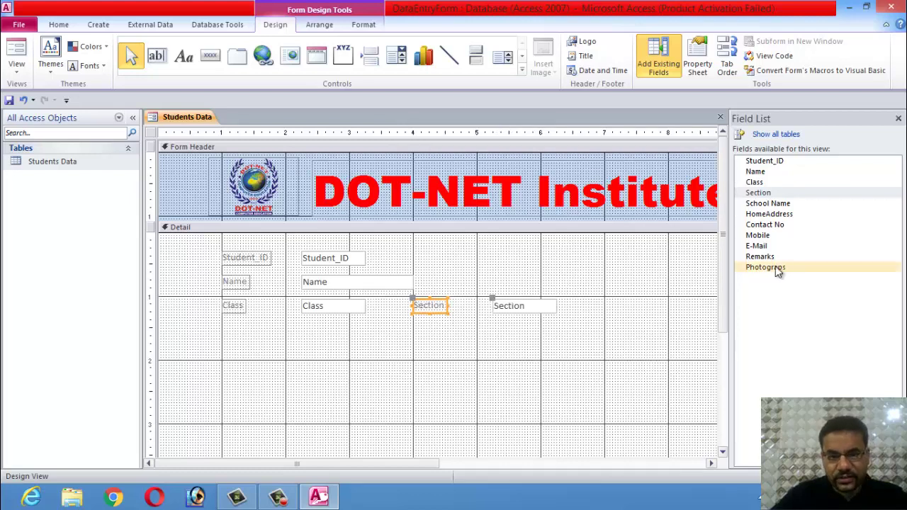
Add the School Name field and widen its box to end level with Section.
left_click(760, 205)
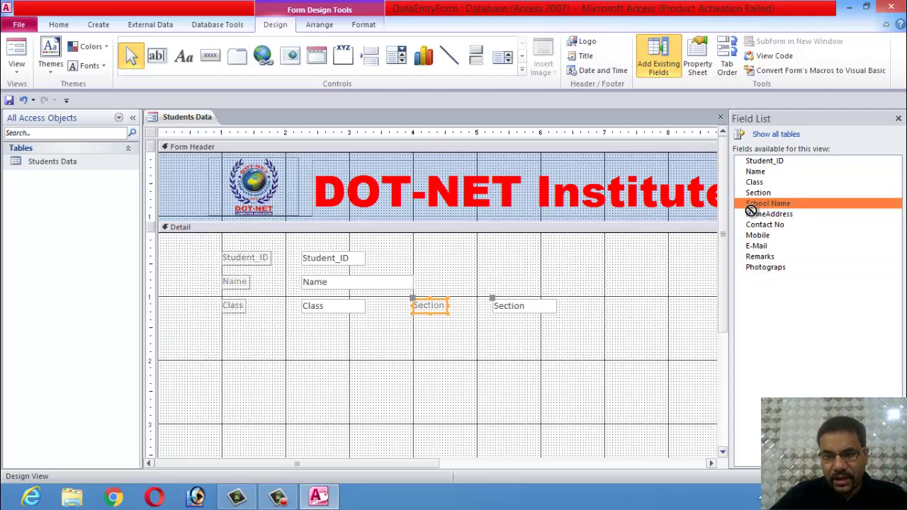
mouse_move(751, 211)
left_mouse_down()
mouse_move(375, 337)
mouse_move(267, 336)
left_mouse_up()
left_click(350, 335)
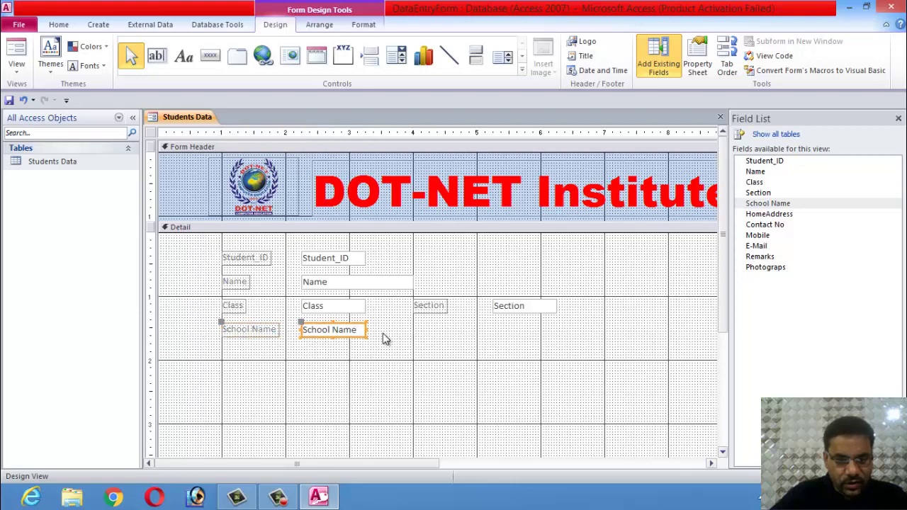
left_click_drag(368, 330, 562, 345)
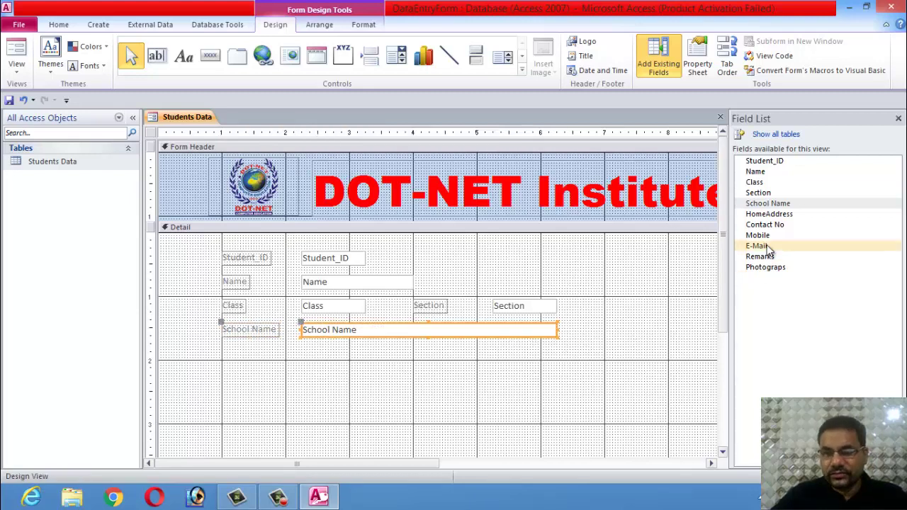
left_click(760, 216)
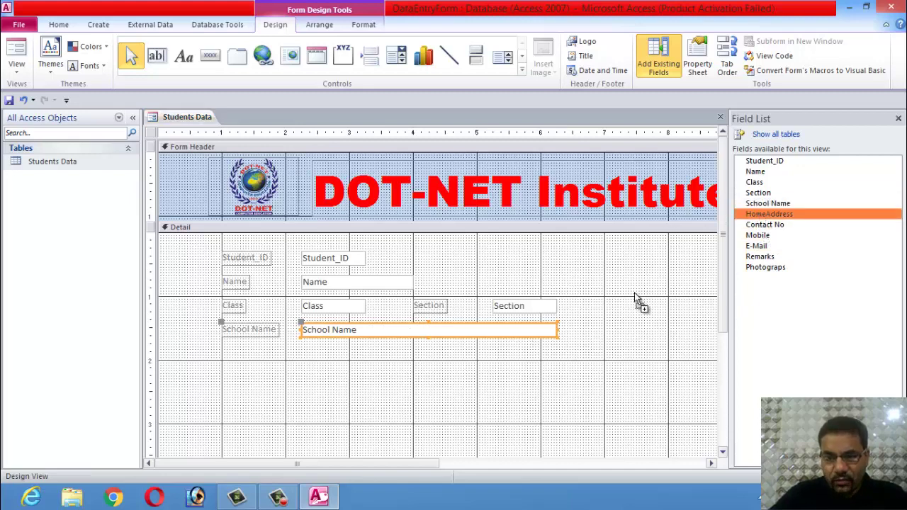
Add HomeAddress widened to match School Name, then Contact No with Mobile beside it.
mouse_move(760, 216)
left_mouse_down()
mouse_move(409, 354)
mouse_move(269, 363)
left_mouse_up()
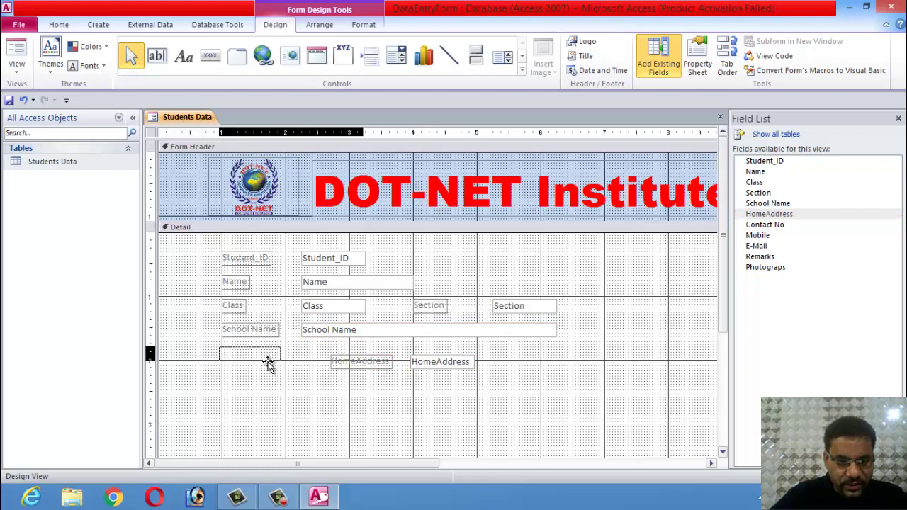
left_click_drag(268, 366, 269, 367)
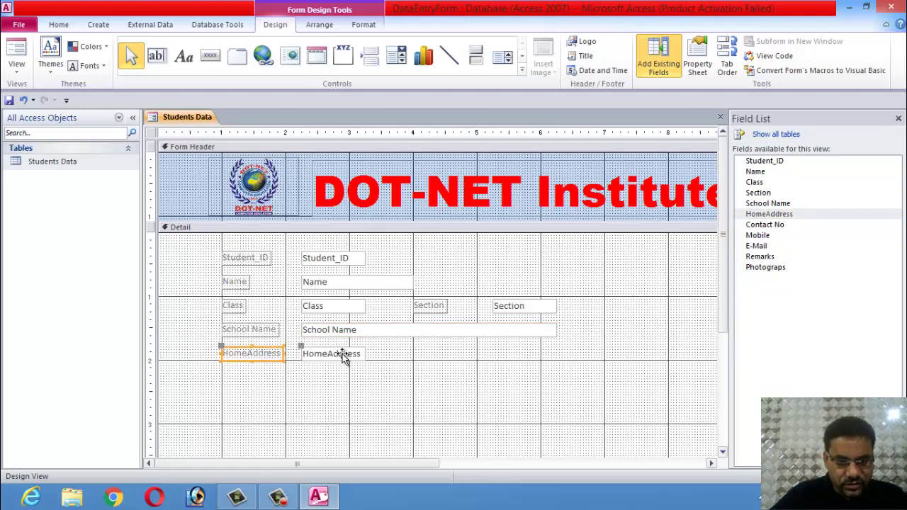
left_click(343, 357)
left_click_drag(367, 353, 559, 354)
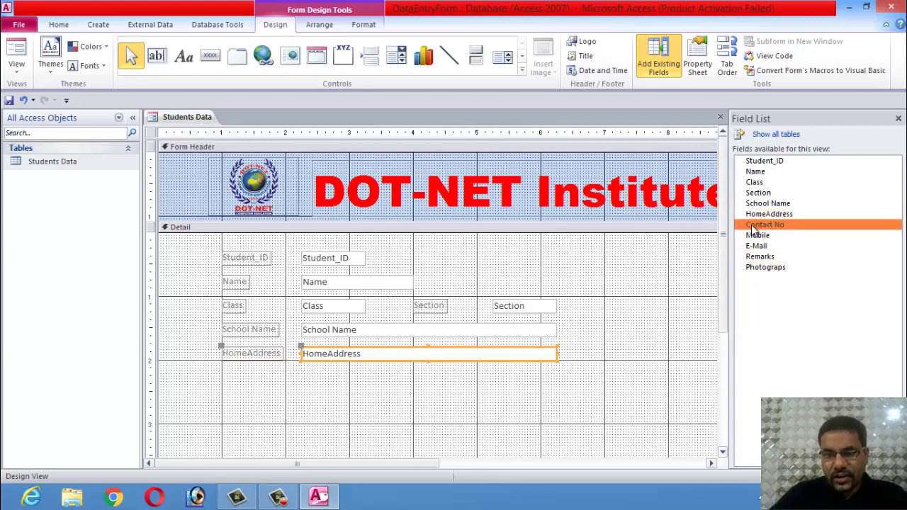
mouse_move(749, 236)
left_mouse_down()
mouse_move(357, 394)
mouse_move(261, 386)
left_mouse_up()
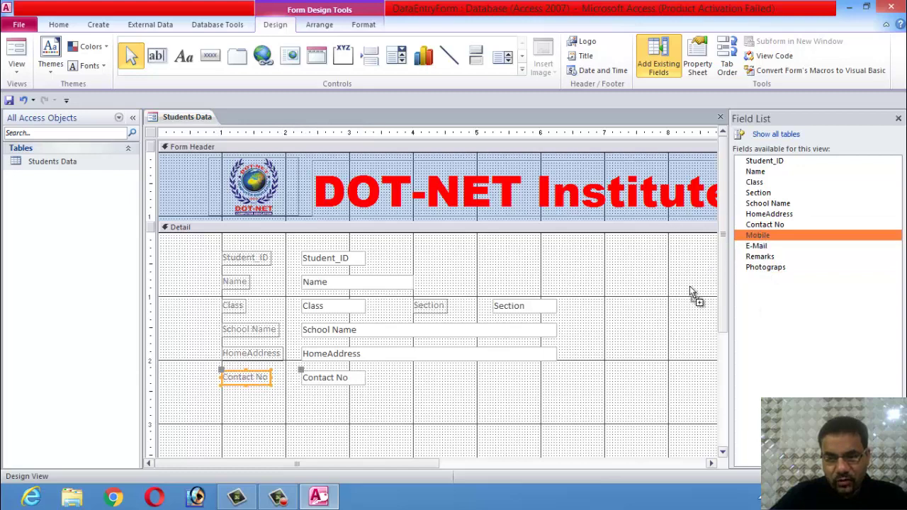
left_click_drag(757, 236, 515, 385)
left_click_drag(465, 398, 445, 386)
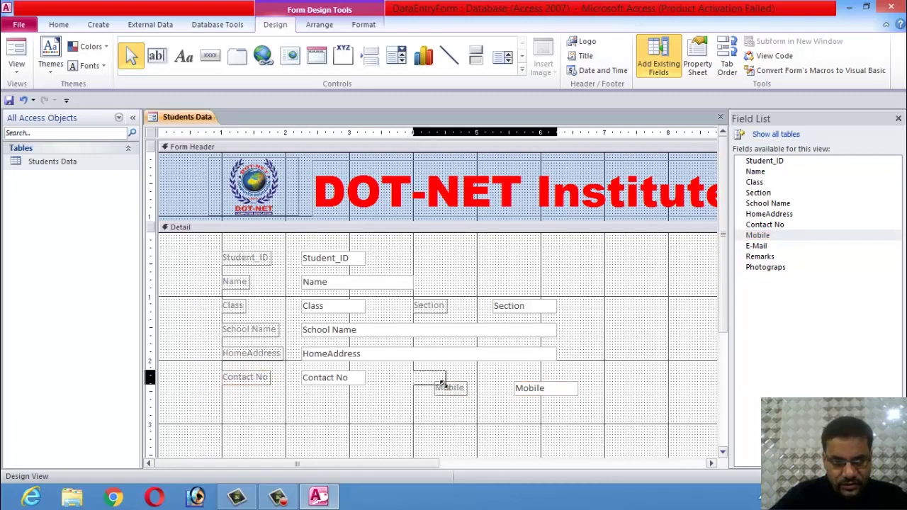
left_click_drag(443, 385, 444, 384)
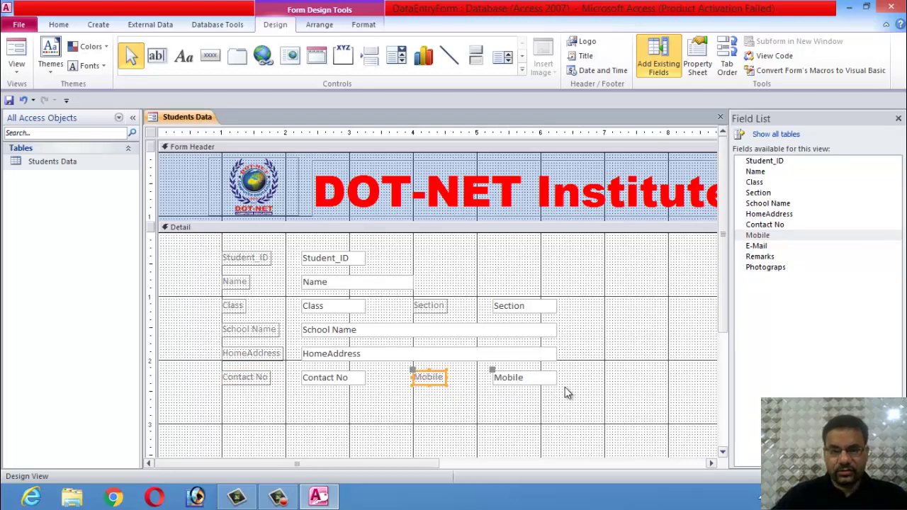
Add the E-Mail field under Contact No and widen its box to match HomeAddress.
mouse_move(756, 245)
left_mouse_down()
mouse_move(431, 411)
mouse_move(251, 405)
left_mouse_up()
left_click(364, 401)
left_click(368, 407)
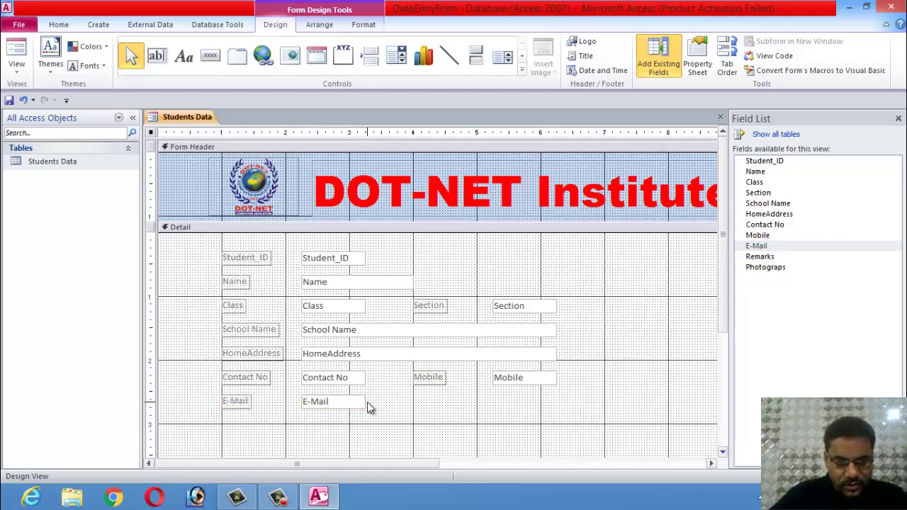
left_click(366, 401)
left_click_drag(367, 401, 564, 407)
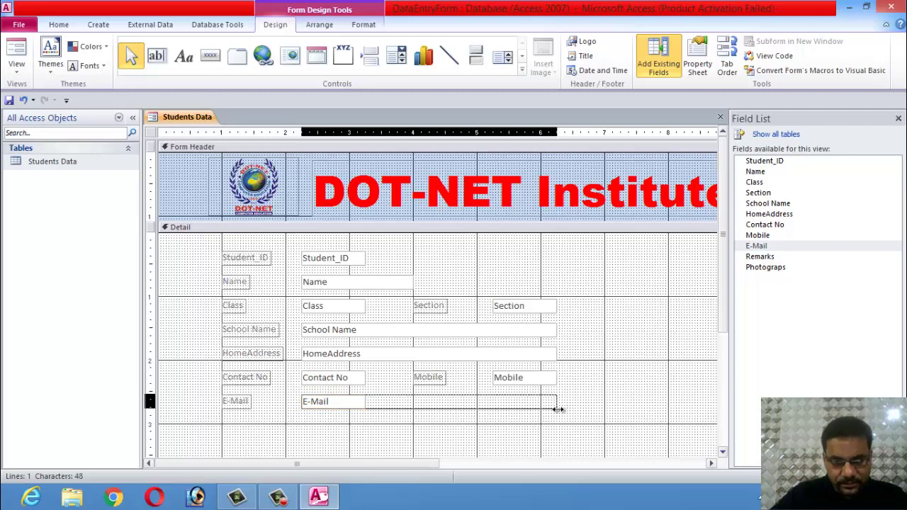
left_click(638, 334)
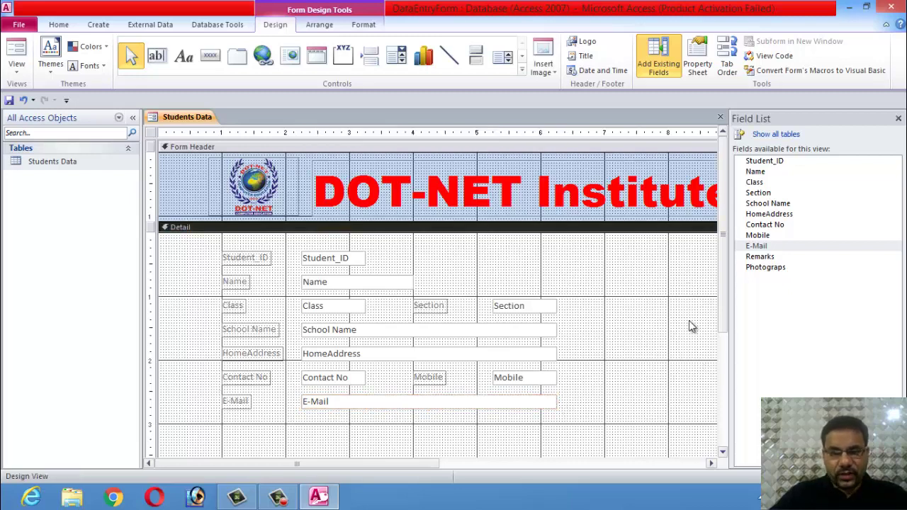
scroll(724, 291, "down", 1)
left_click(760, 257)
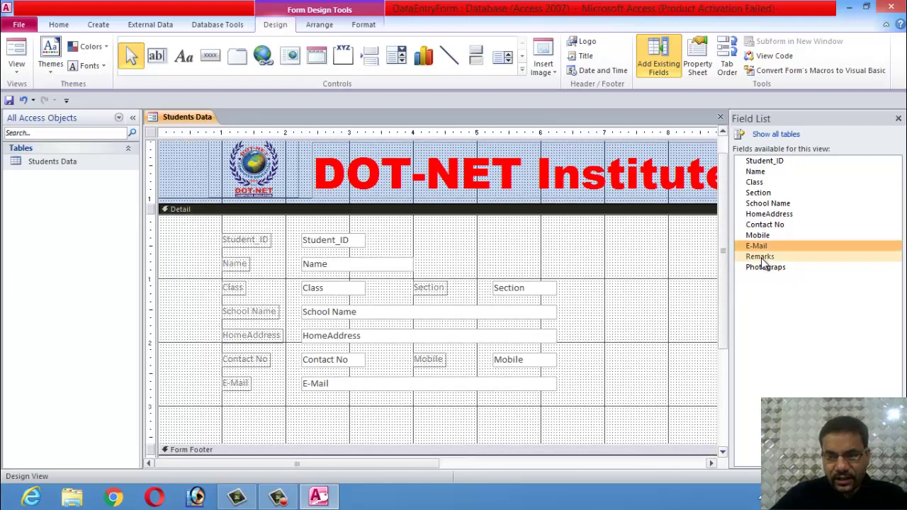
Add the Remarks field under E-Mail and widen its box to match.
mouse_move(760, 258)
left_mouse_down()
mouse_move(445, 414)
mouse_move(256, 415)
left_mouse_up()
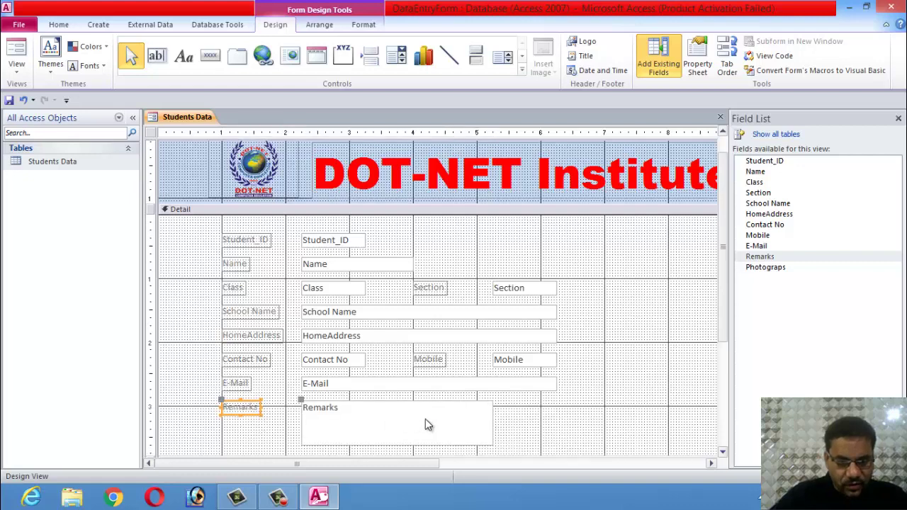
left_click(480, 408)
left_click_drag(494, 423, 554, 423)
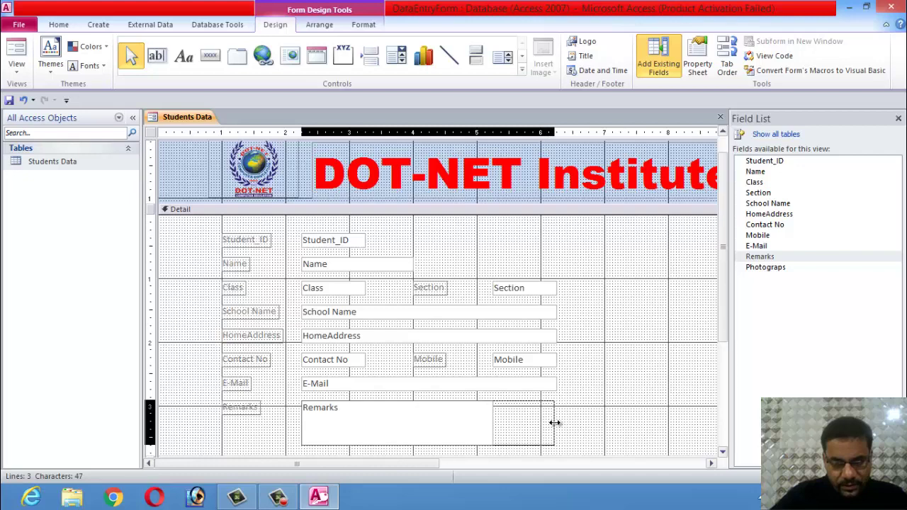
left_click_drag(555, 422, 557, 424)
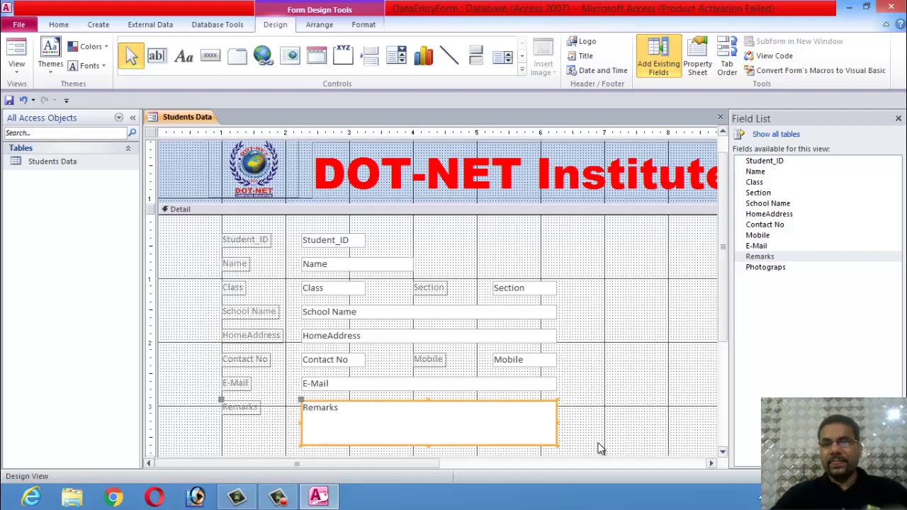
Add an enlarged Photograps picture frame at the right with its caption above, closing the Field List.
left_click_drag(754, 267, 629, 265)
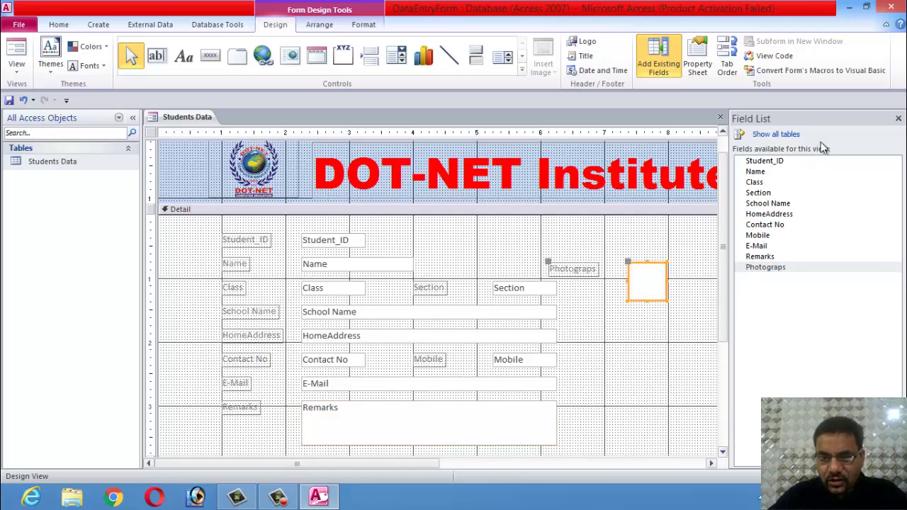
left_click(897, 119)
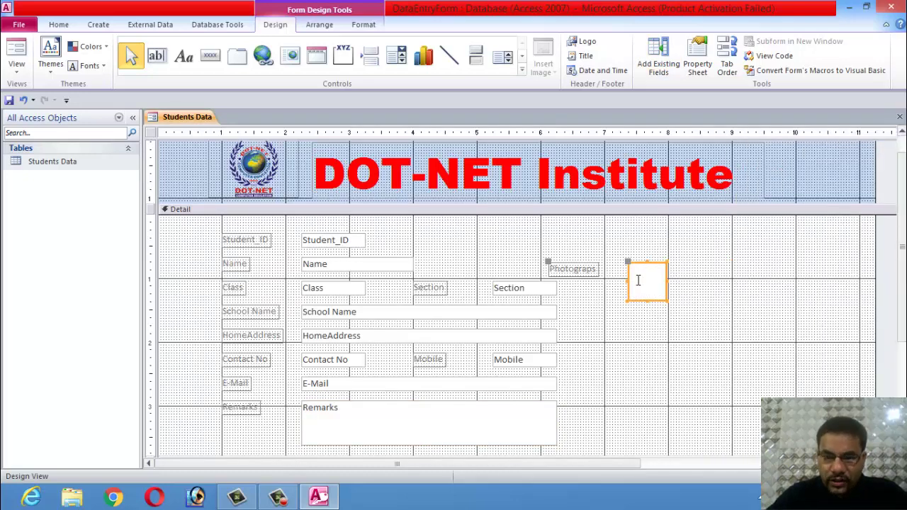
left_click_drag(669, 301, 731, 366)
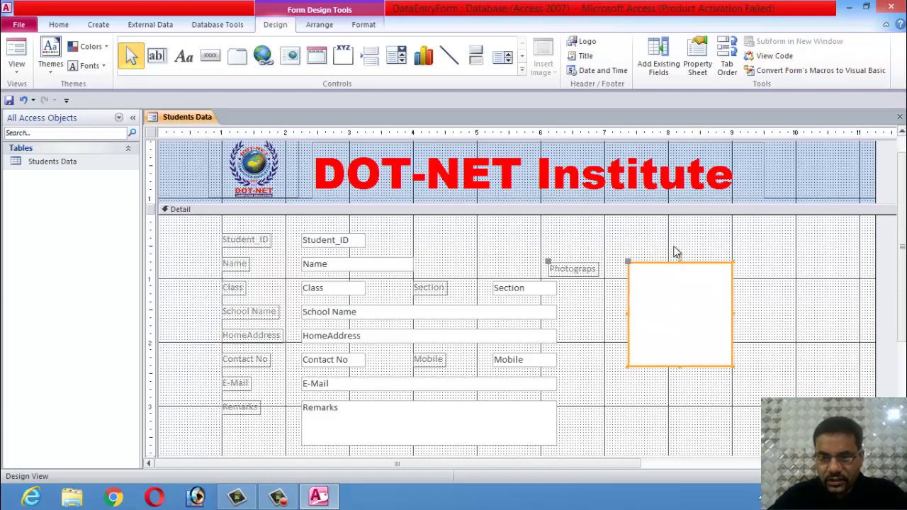
left_click(675, 254)
left_click(669, 268)
left_click_drag(628, 262, 636, 301)
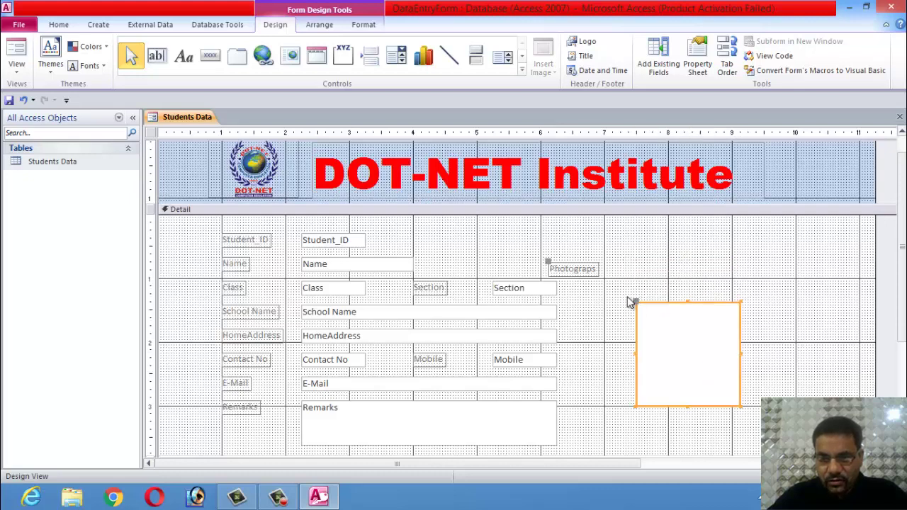
left_click(576, 269)
left_click_drag(552, 266, 659, 269)
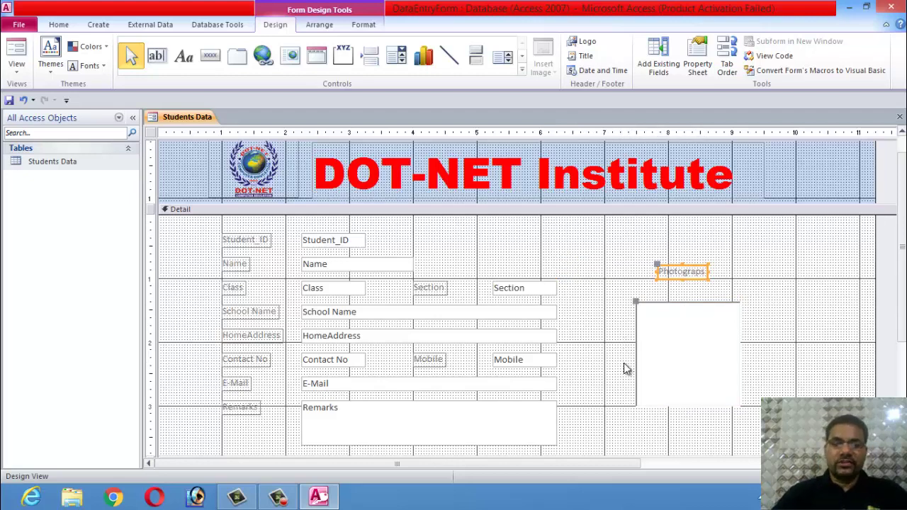
left_click(17, 53)
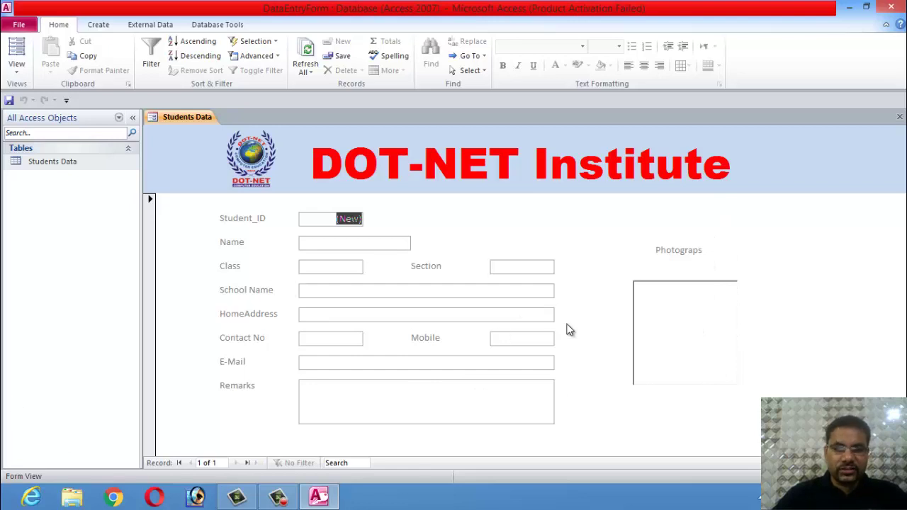
left_click(16, 71)
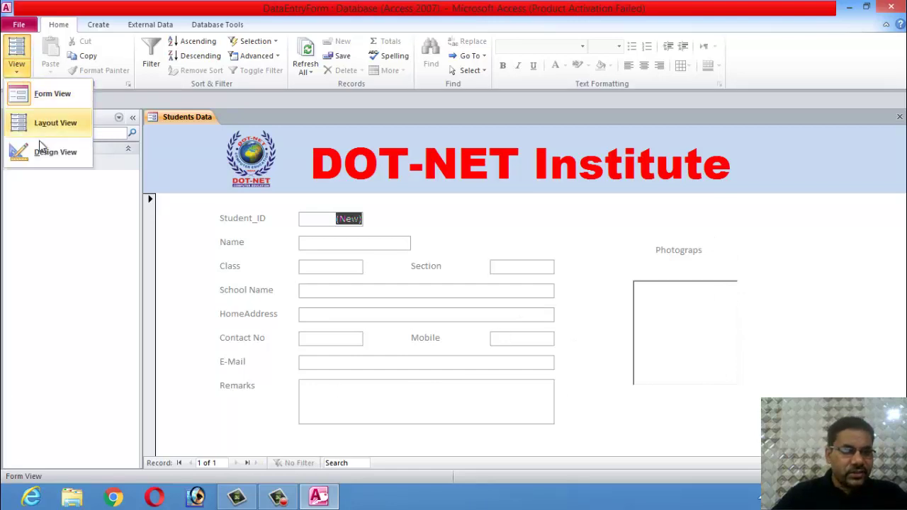
left_click(54, 152)
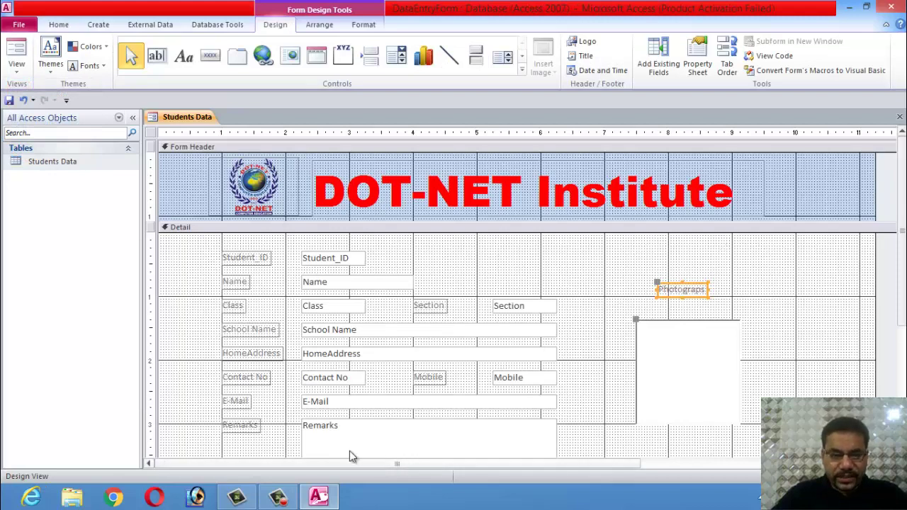
scroll(904, 259, "down", 1)
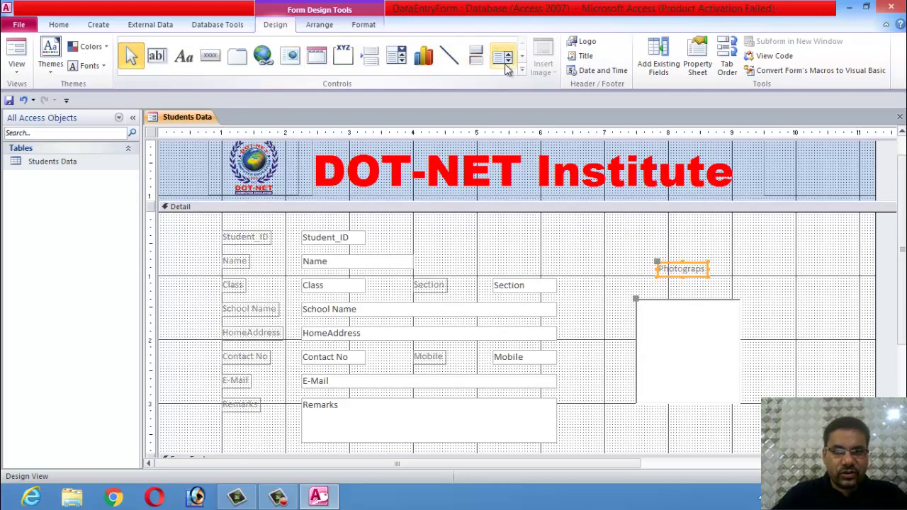
Draw a Rectangle border around all Detail section fields and preview the form in Form View.
left_click(522, 72)
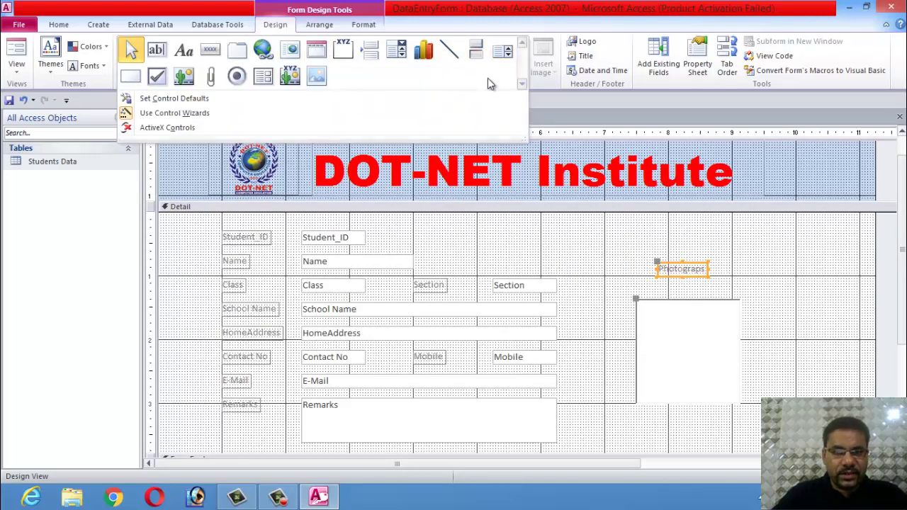
left_click(133, 81)
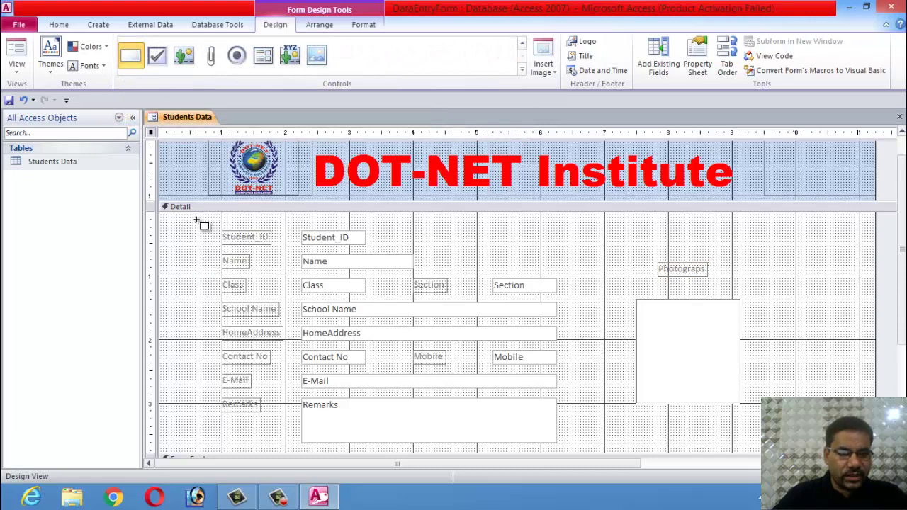
left_click_drag(198, 220, 761, 452)
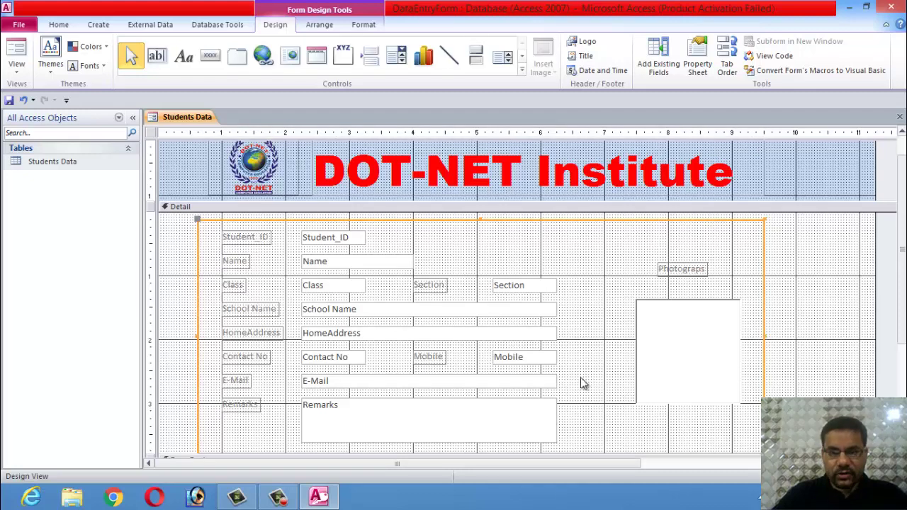
left_click(16, 51)
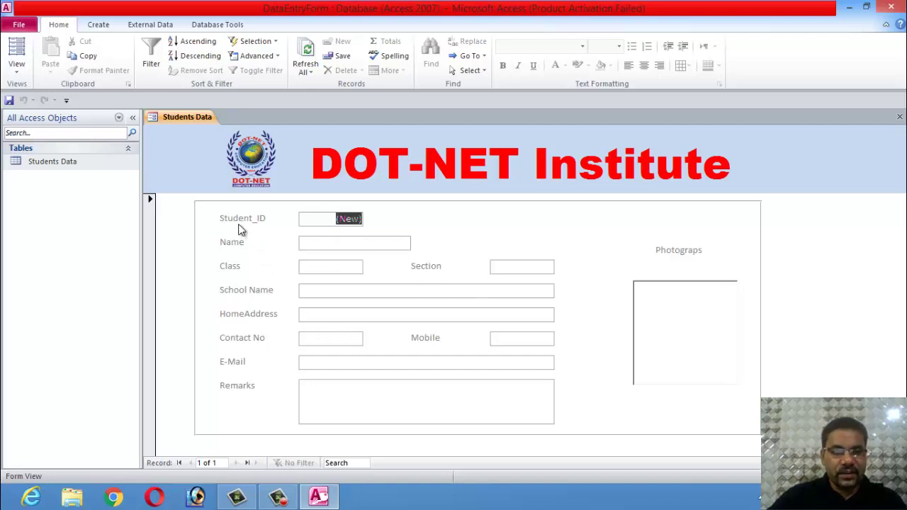
left_click(17, 65)
Back in Design View, make the Student_ID label red and bold.
left_click(40, 154)
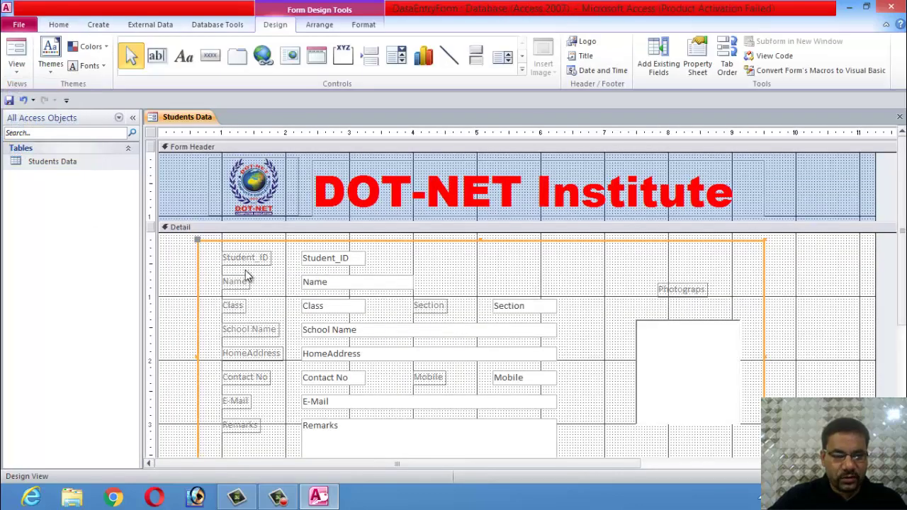
left_click(259, 259)
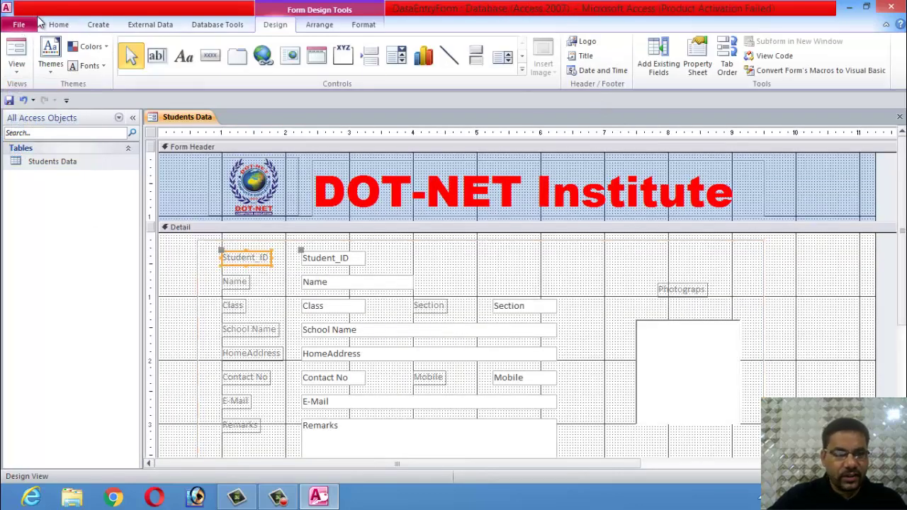
left_click(59, 26)
left_click(555, 66)
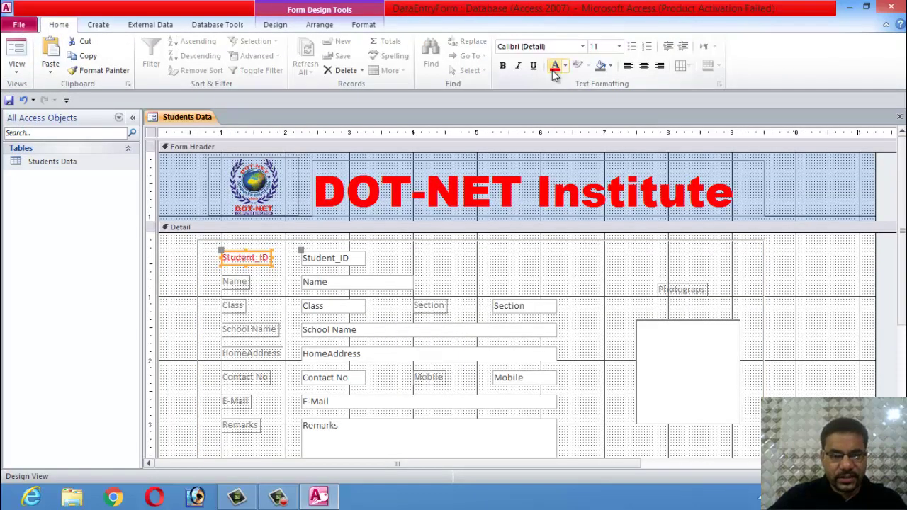
left_click(503, 66)
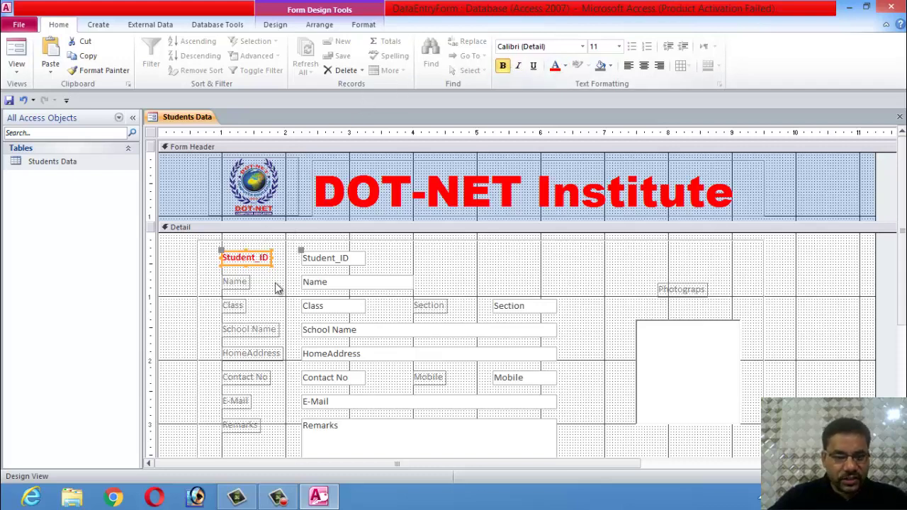
Turn all the labels from Student_ID down to Remarks red.
left_click(240, 287)
left_click(213, 254)
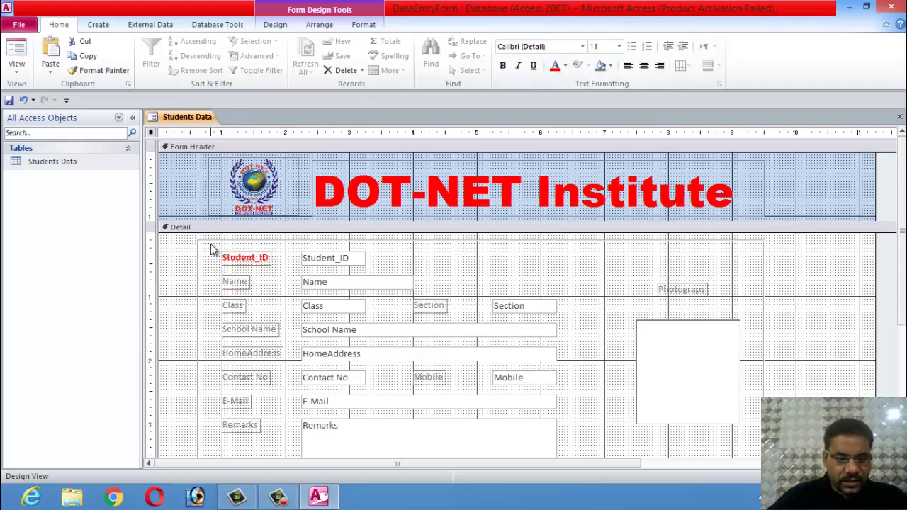
mouse_move(211, 248)
left_mouse_down()
mouse_move(282, 450)
mouse_move(289, 447)
left_mouse_up()
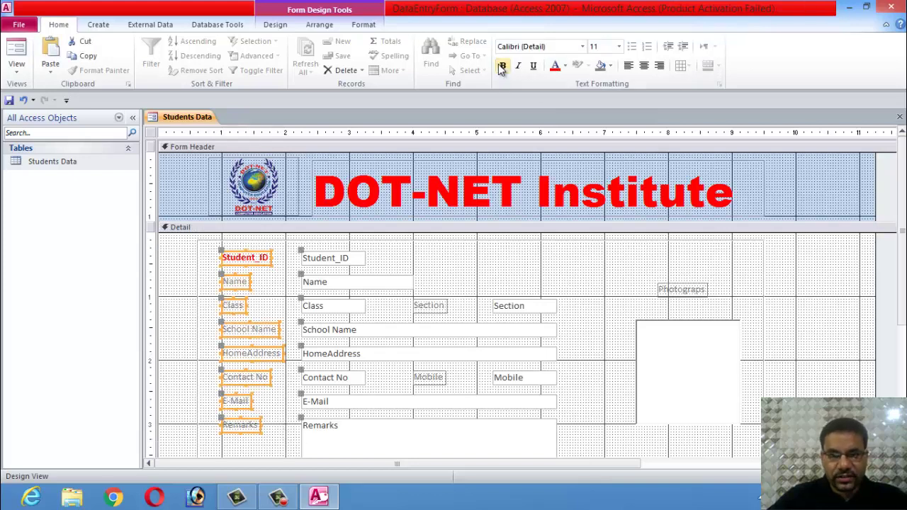
left_click(557, 67)
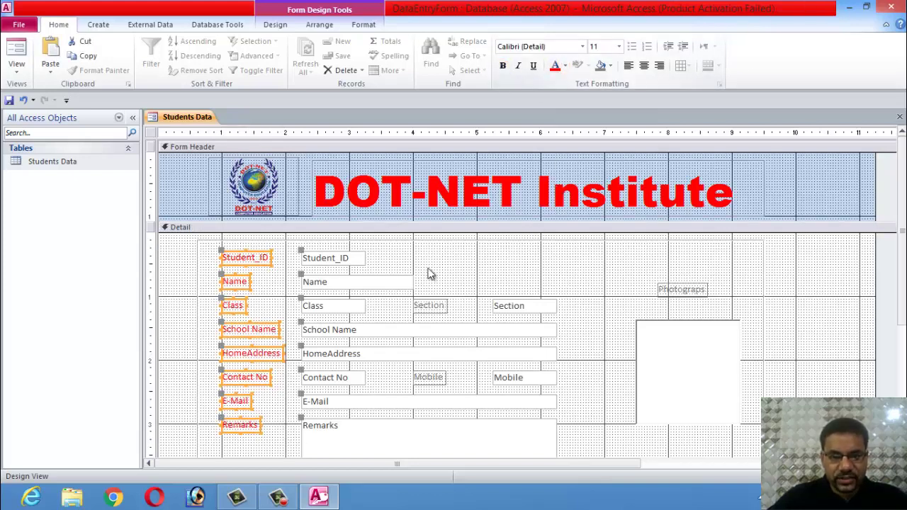
left_click(439, 294)
Make Section, School Name, HomeAddress, Mobile and the Photograps label bold and red.
left_click_drag(406, 301, 455, 387)
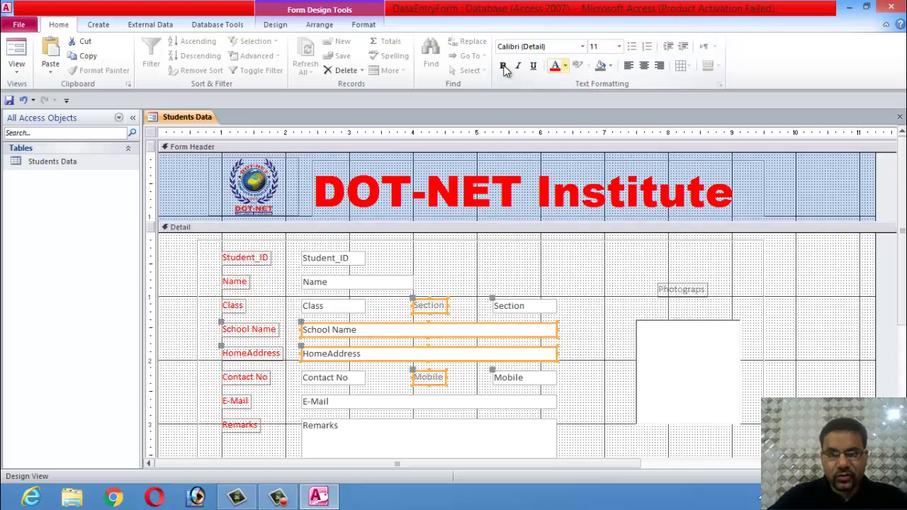
left_click(502, 66)
left_click(555, 66)
left_click(643, 265)
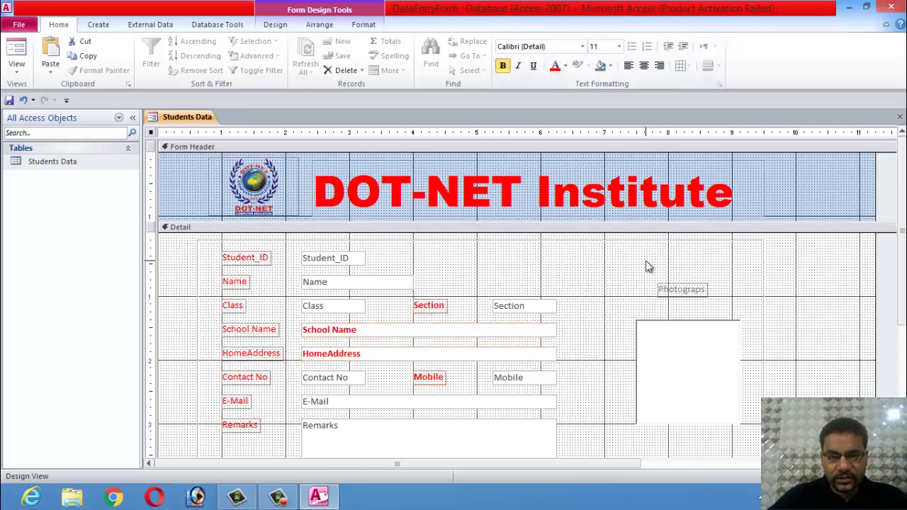
left_click_drag(636, 264, 682, 312)
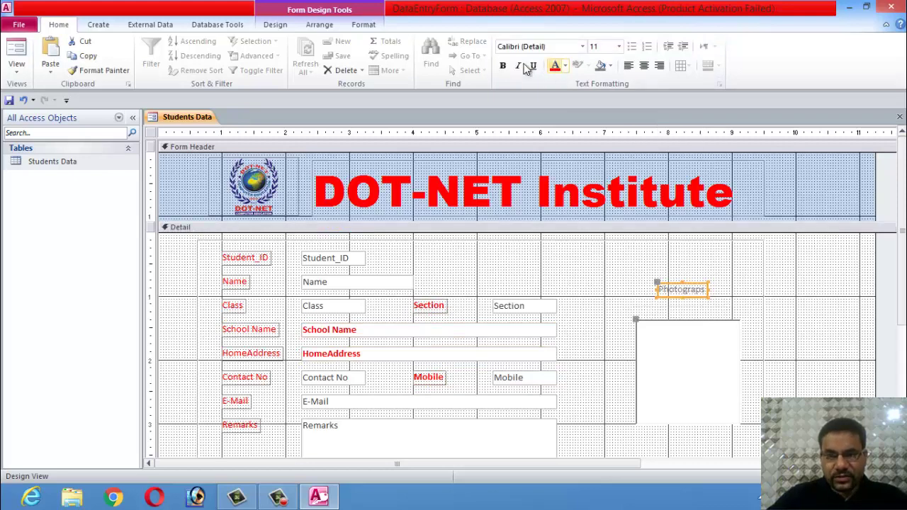
left_click(556, 68)
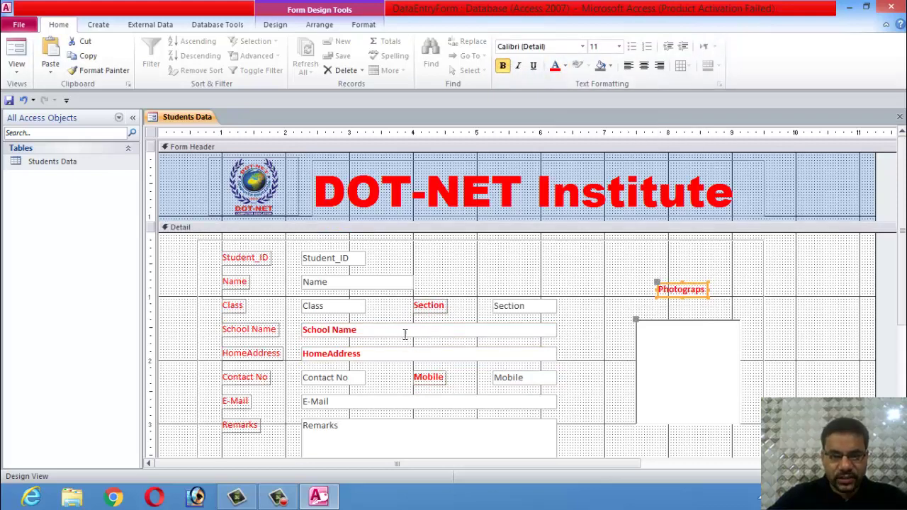
Reset the School Name and HomeAddress text boxes to Automatic black, not bold.
left_click(416, 331)
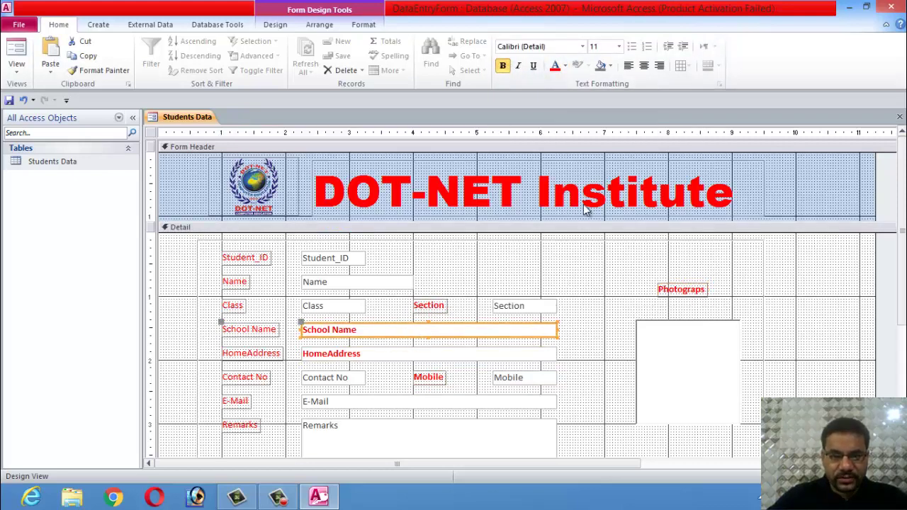
left_click(566, 65)
left_click(582, 78)
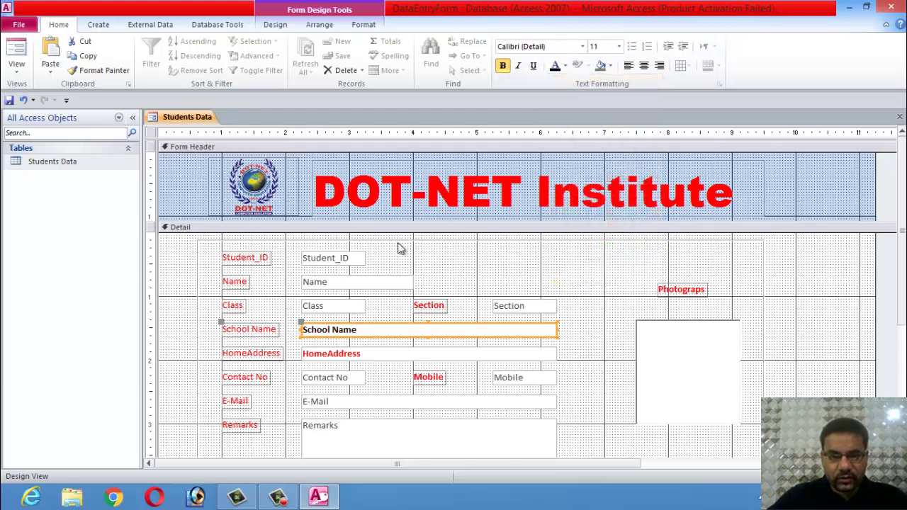
left_click(502, 66)
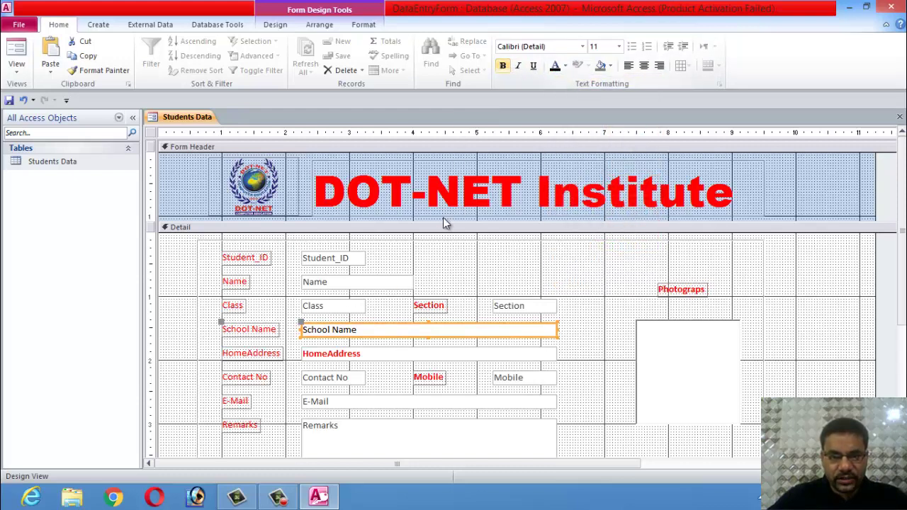
left_click(349, 352)
left_click(556, 66)
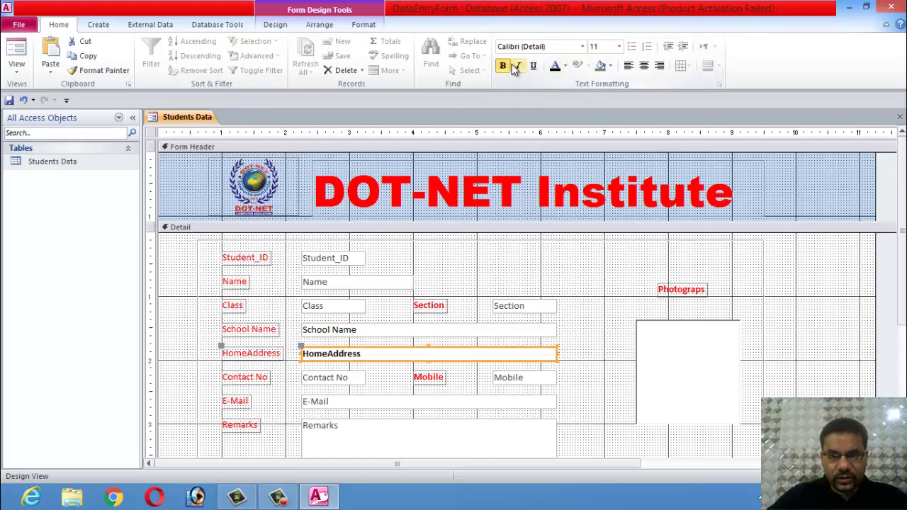
left_click(502, 66)
left_click(797, 312)
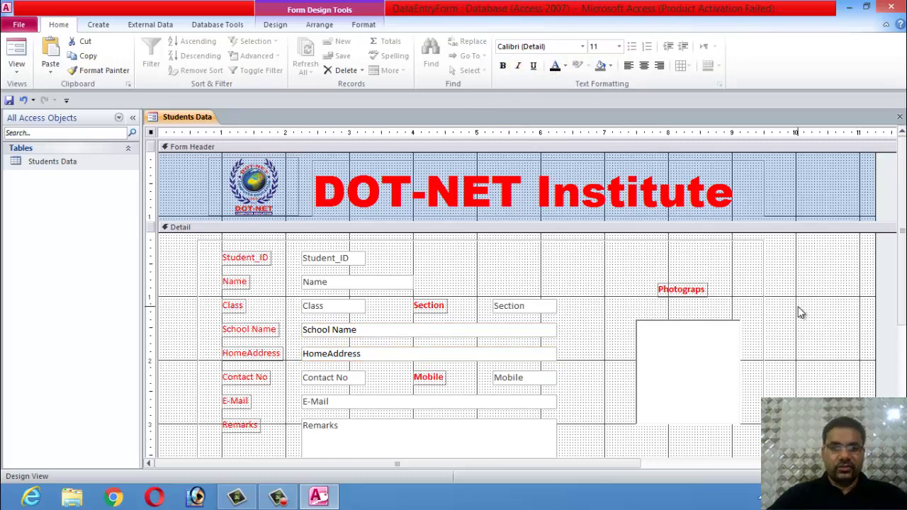
Save the form as 'Students Data', close it, and reopen it from the navigation pane.
left_click(17, 48)
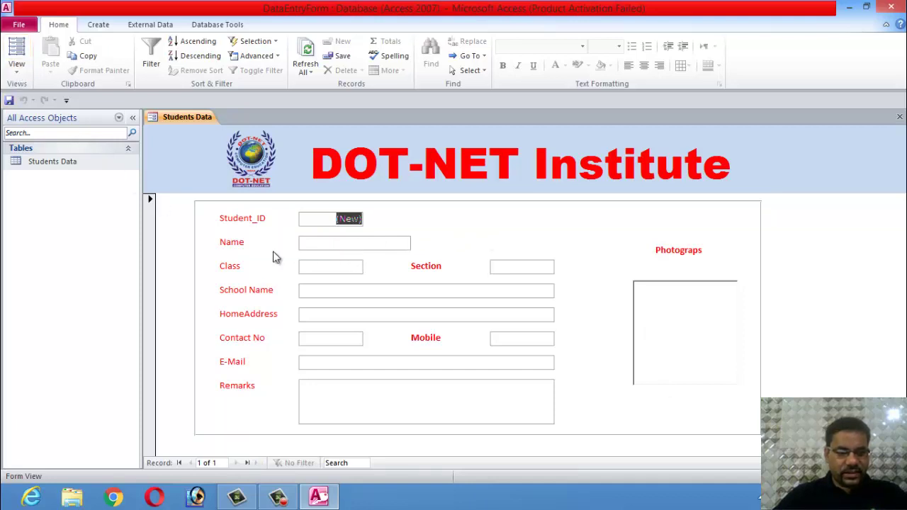
key("ctrl+s")
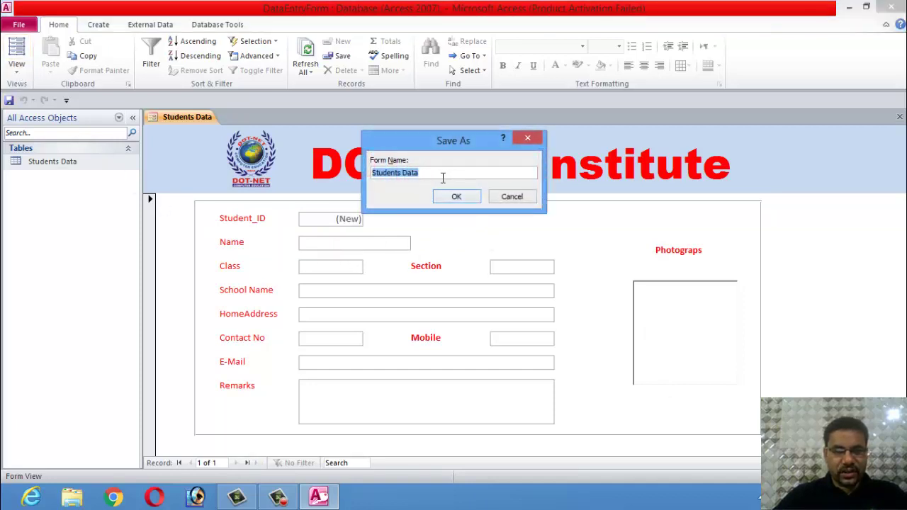
left_click(452, 197)
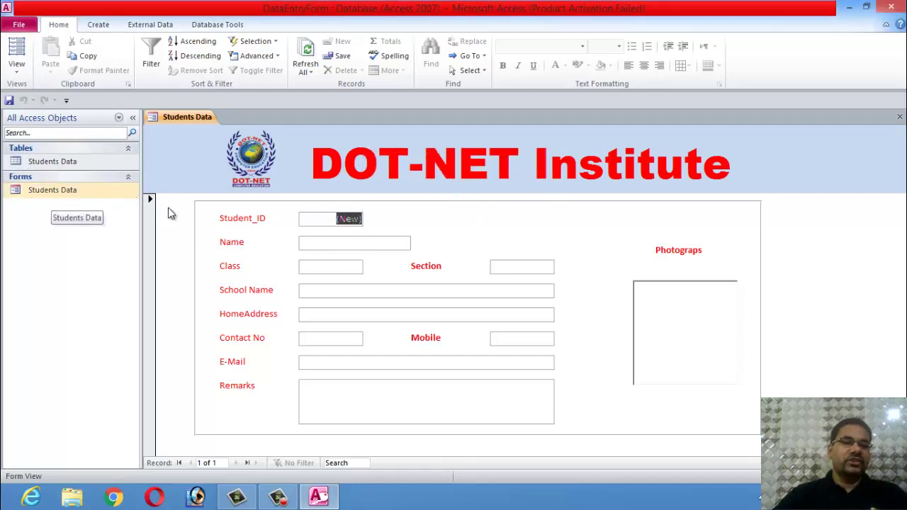
key("ctrl+w")
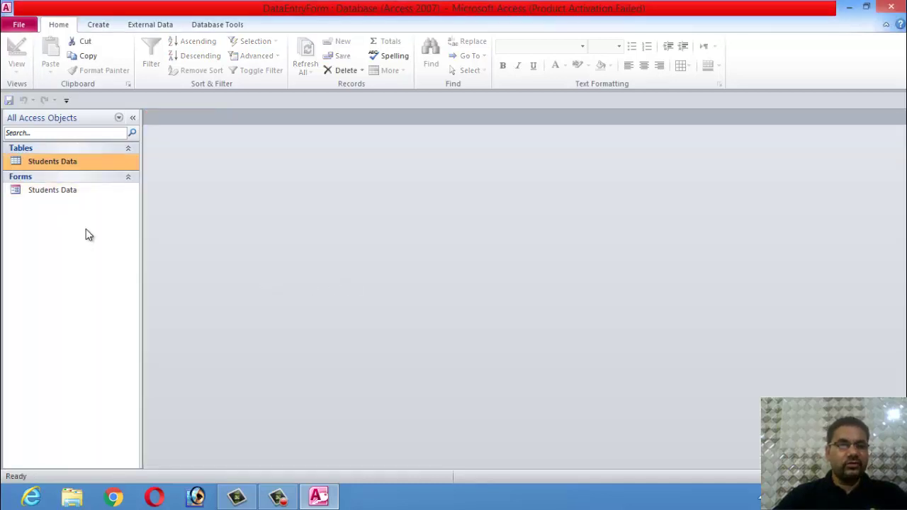
double_click(55, 191)
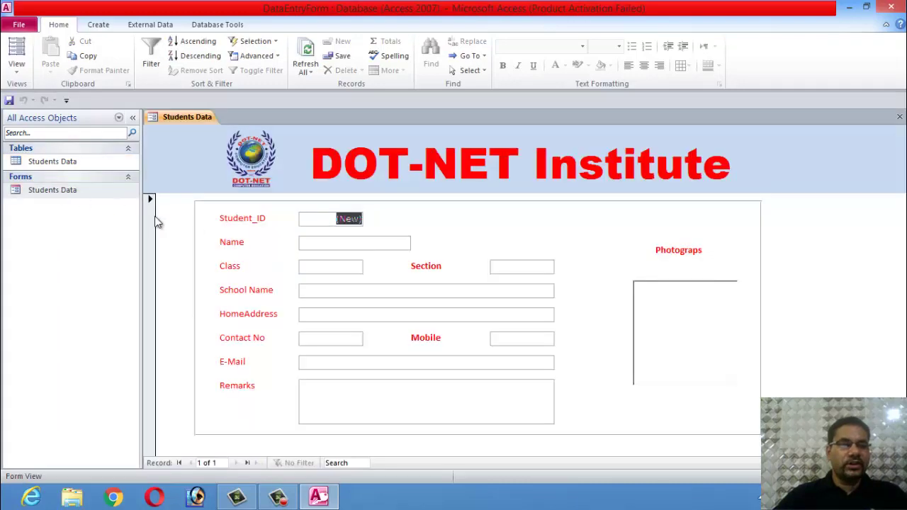
Enter the student's name, Class 12, Section A, GREENWAY school, address, phone numbers, e-mail and remarks.
left_click(318, 243)
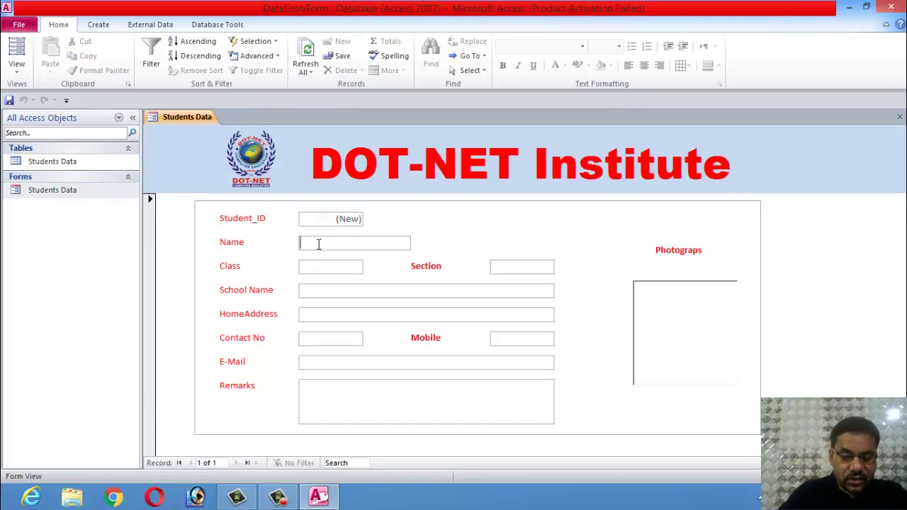
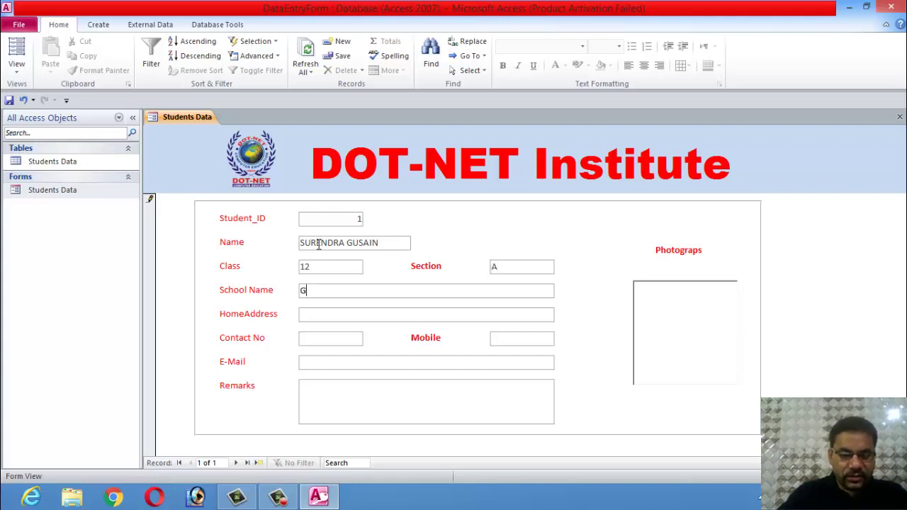
type("NWAY")
key("Tab")
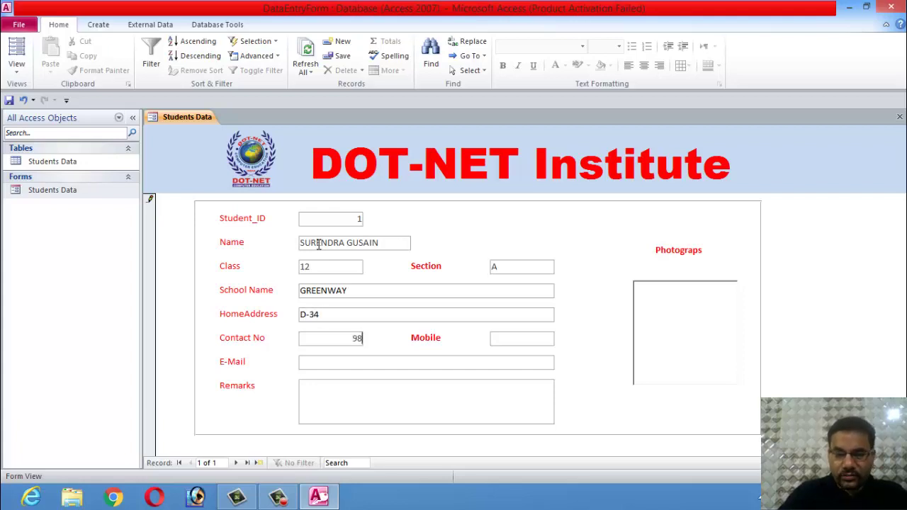
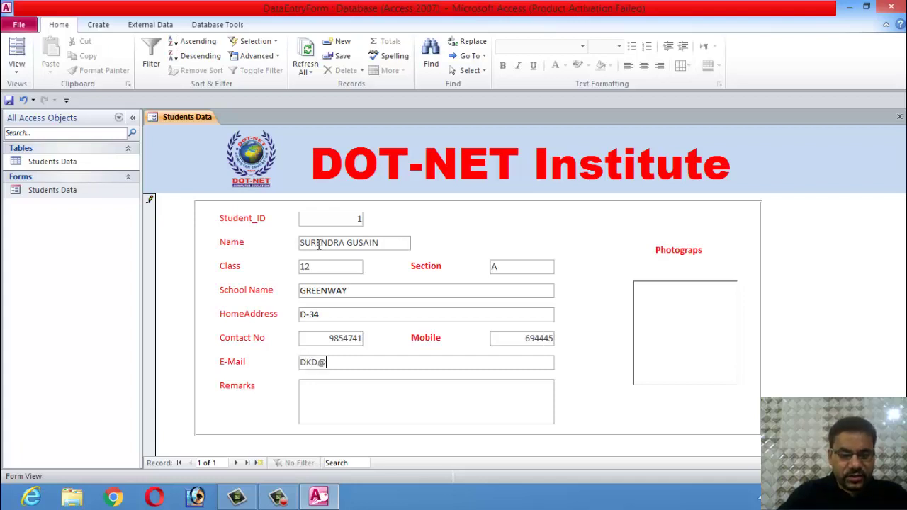
type("GMAIL.CO")
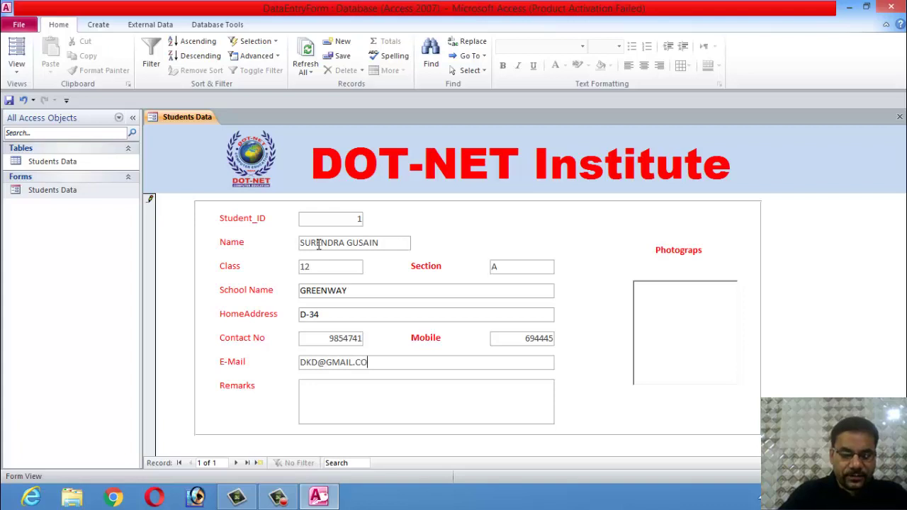
type("M")
key("Tab")
type("JSHDKJFHA; SHFJAHSFHAK;J")
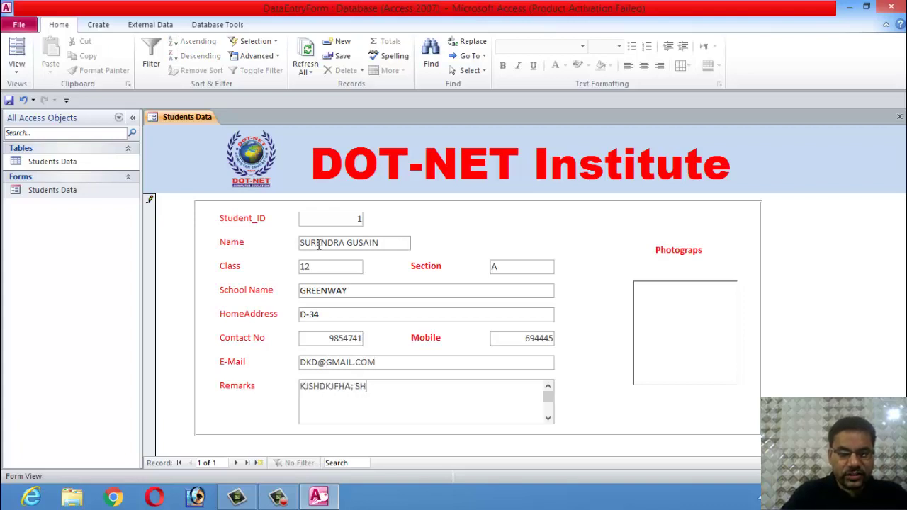
key("Tab")
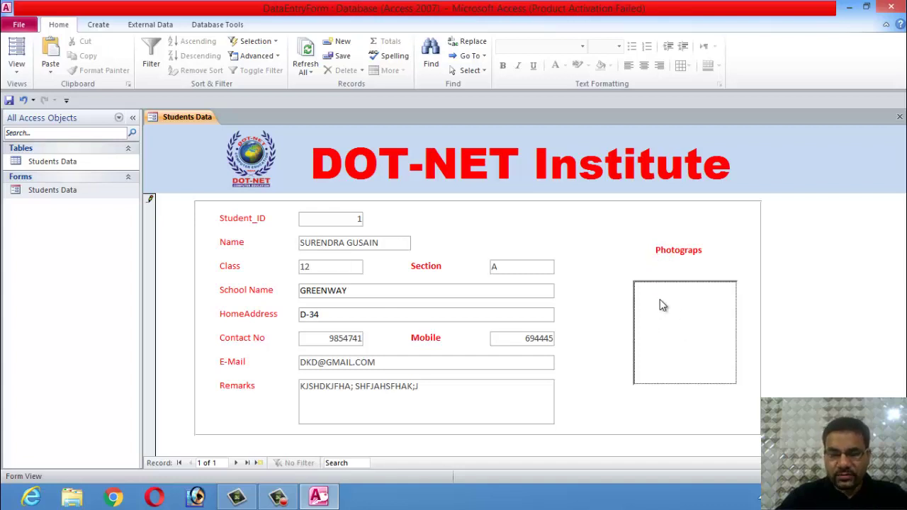
Insert a new Adobe Photoshop Image object into the form's Photograph box.
right_click(675, 324)
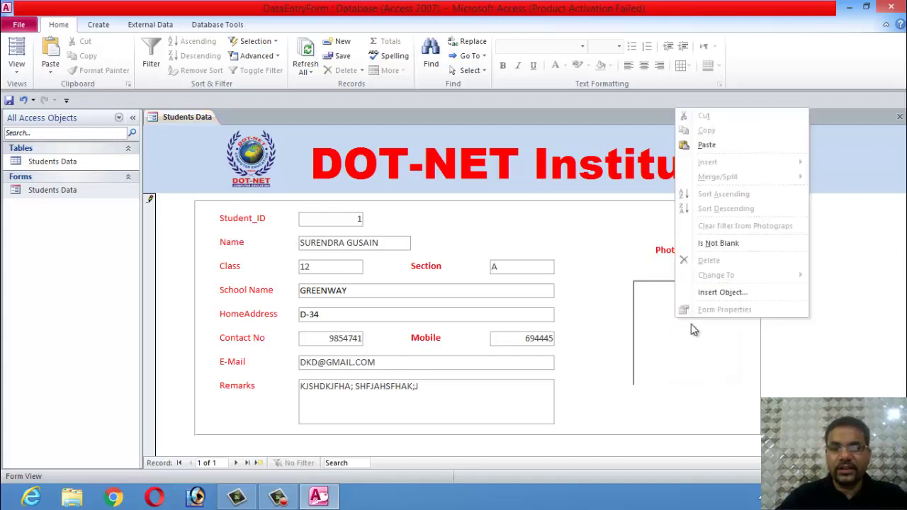
left_click(730, 292)
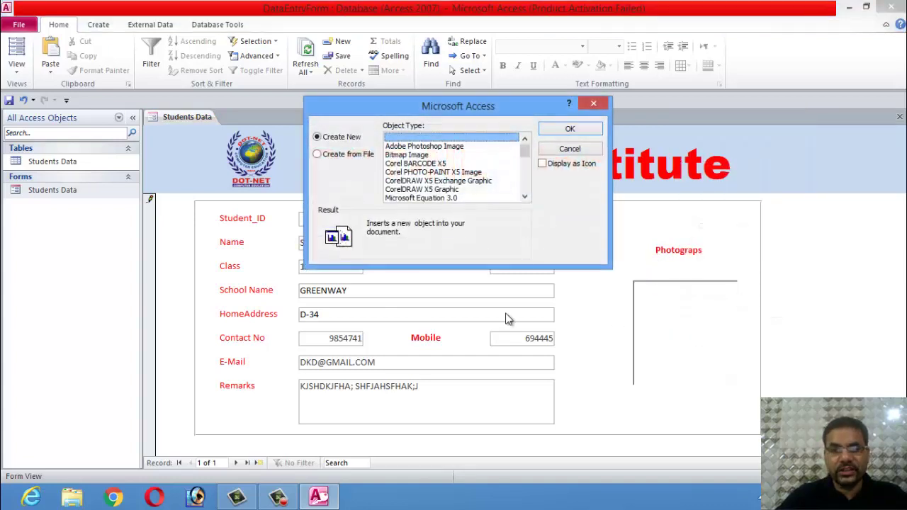
left_click(419, 147)
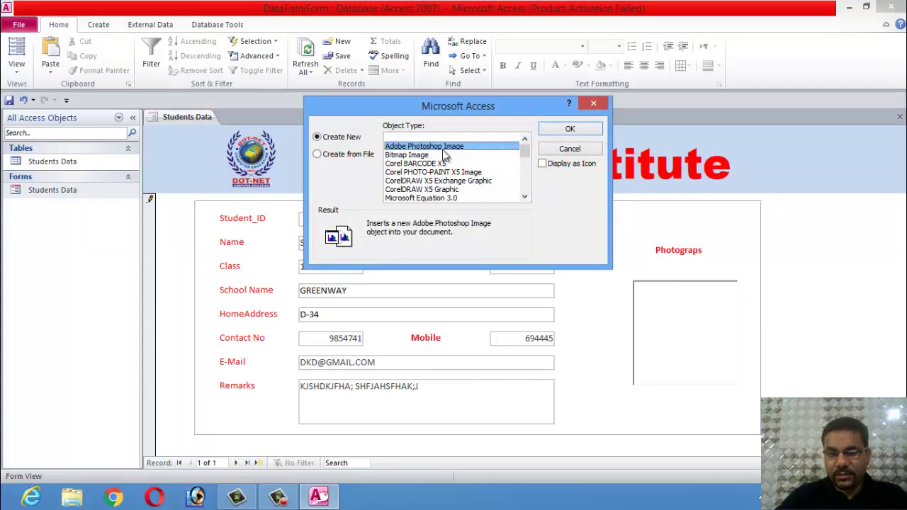
left_click(407, 157)
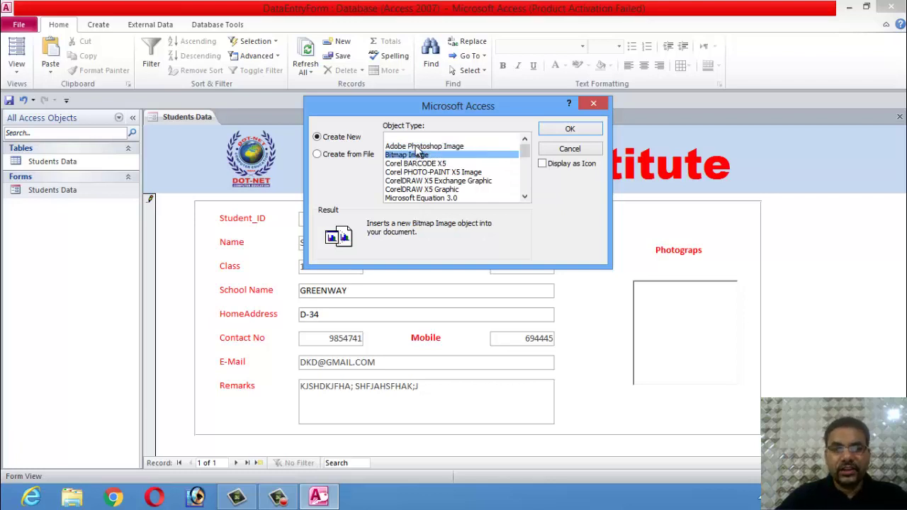
left_click(421, 147)
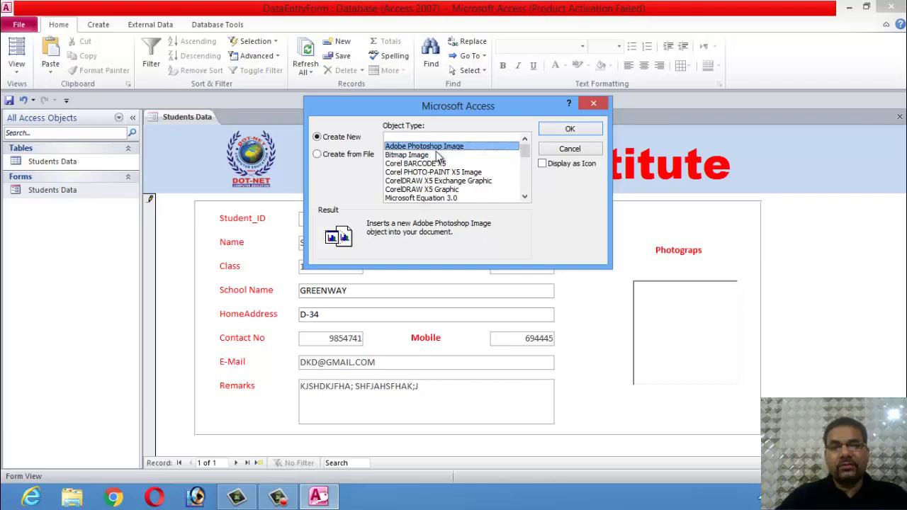
left_click(563, 131)
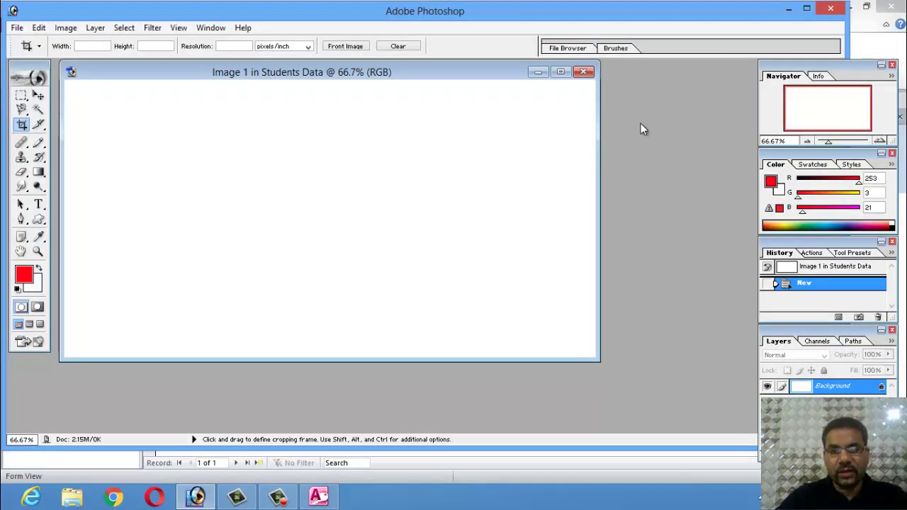
Open s1.jpg in Photoshop and drag the student photo into the embedded Image 1.
key("ctrl+o")
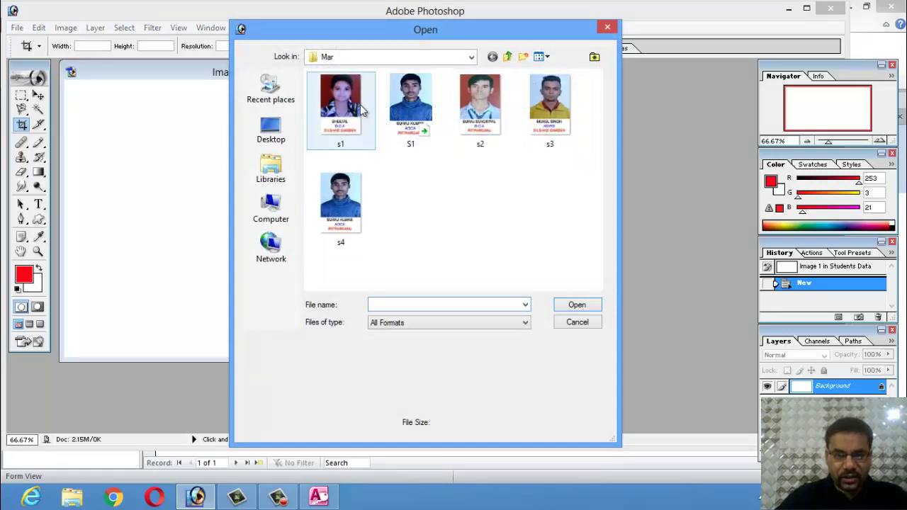
double_click(344, 107)
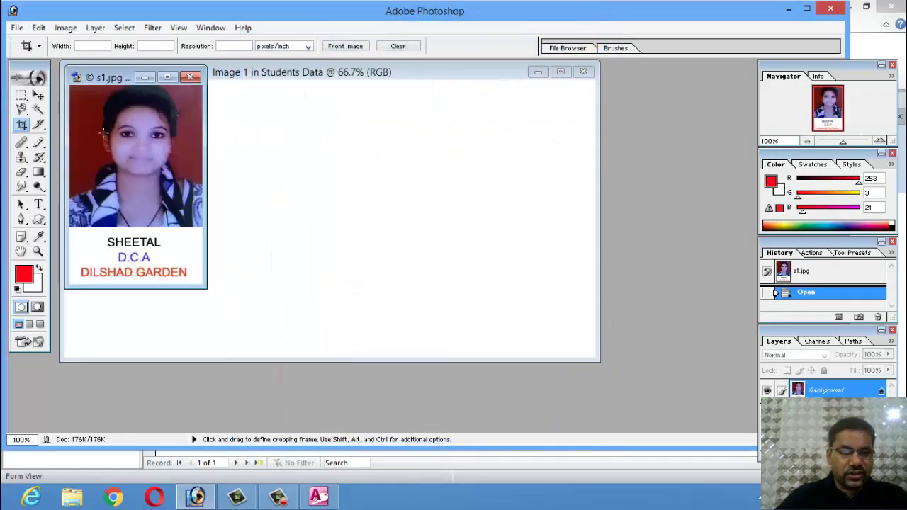
key("v")
mouse_move(143, 151)
left_mouse_down()
mouse_move(316, 198)
mouse_move(337, 178)
left_mouse_up()
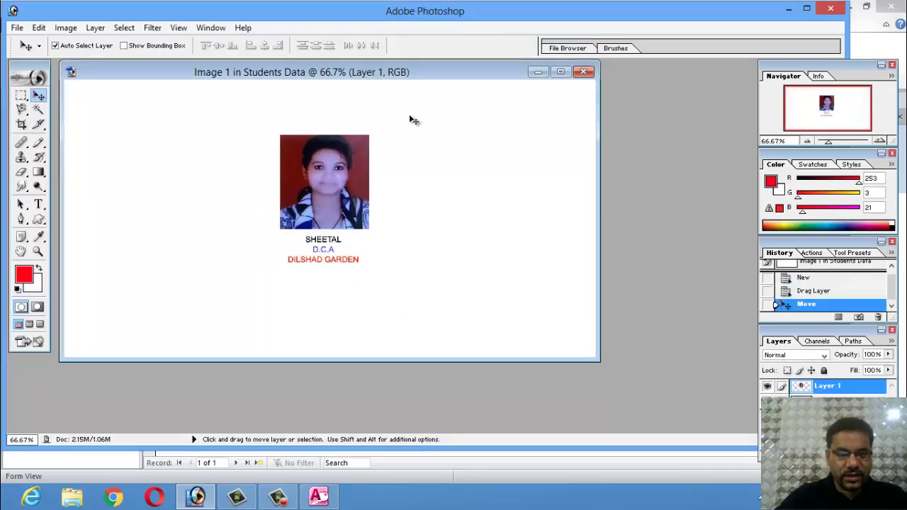
Crop Image 1 tightly around the student photo and return to Access.
left_click(22, 124)
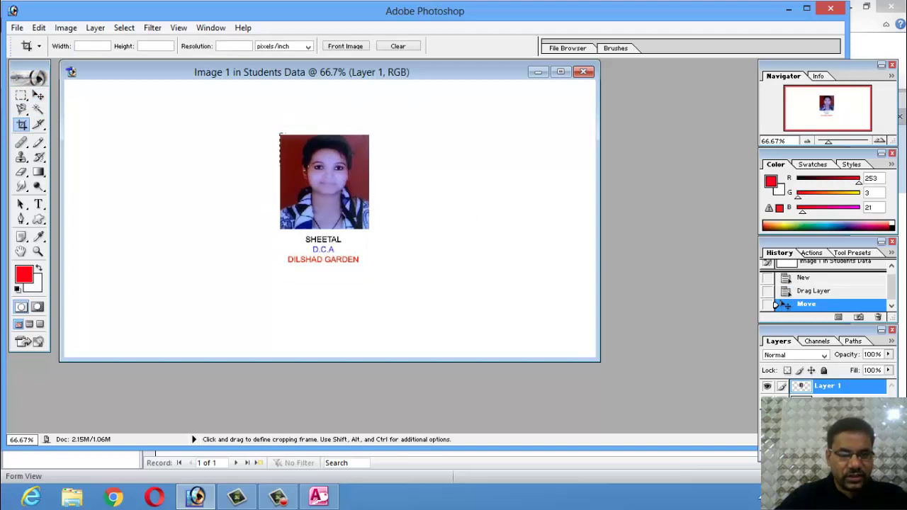
mouse_move(279, 133)
left_mouse_down()
mouse_move(376, 246)
mouse_move(372, 266)
left_mouse_up()
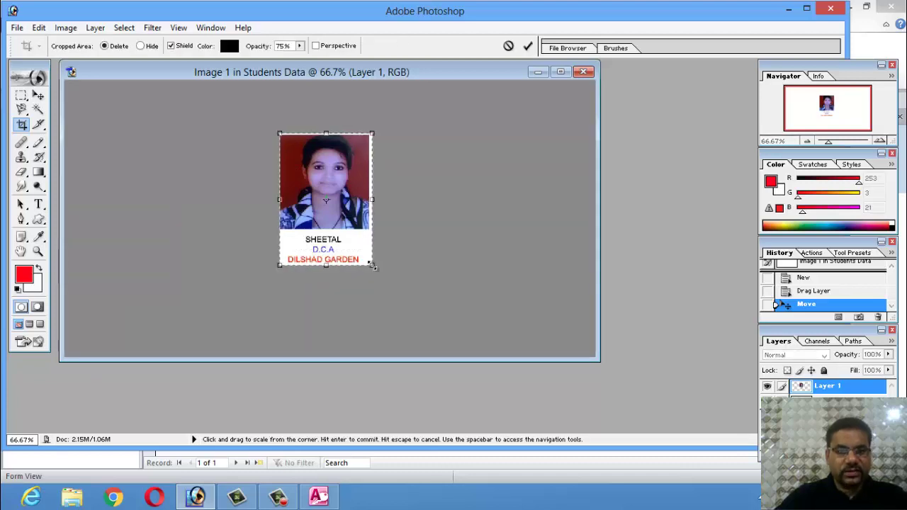
key("Return")
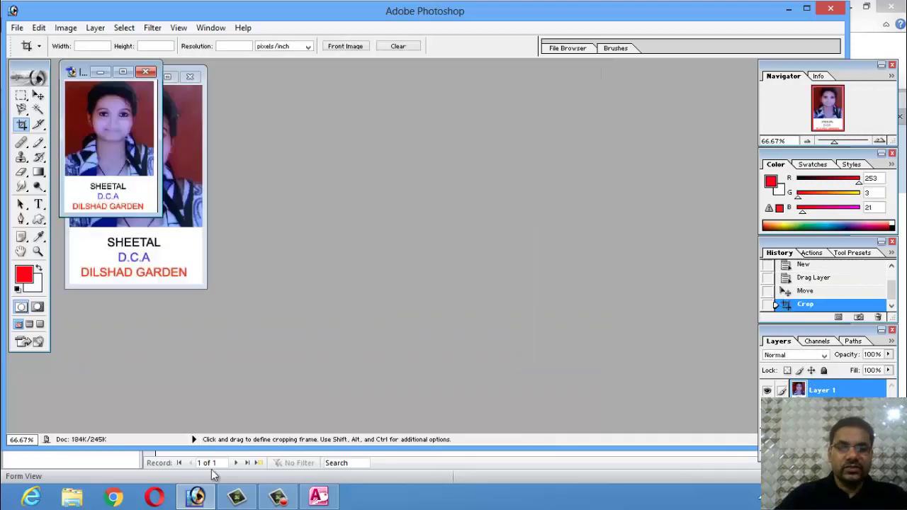
left_click(318, 498)
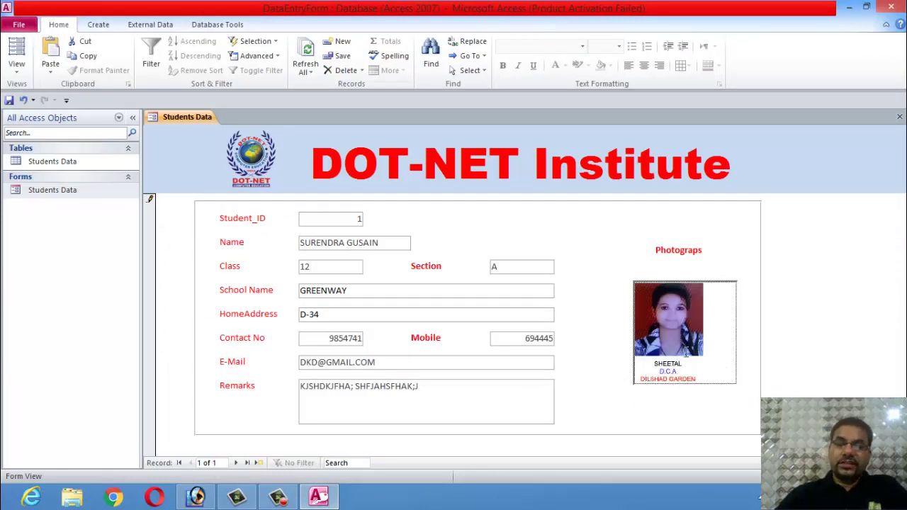
Dismiss the OLE error, save record 1 by moving to a new record, and close the form.
double_click(636, 371)
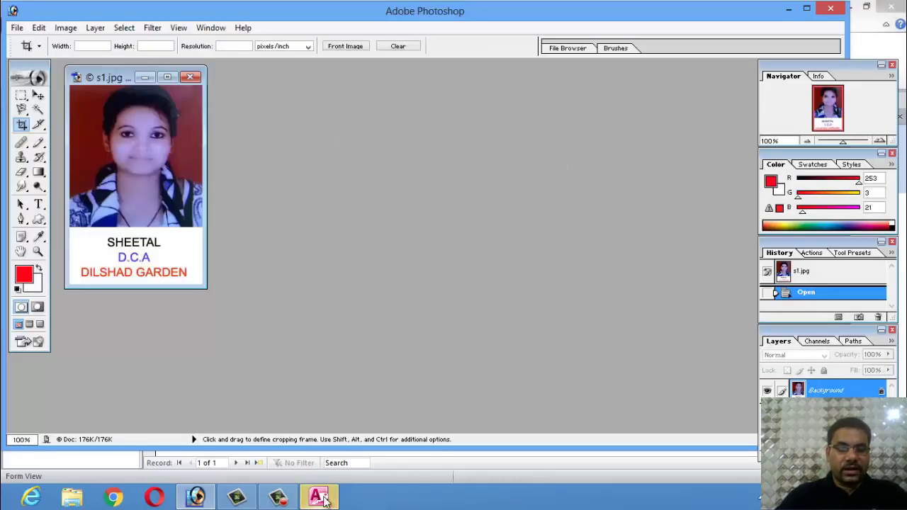
left_click(318, 496)
left_click(459, 290)
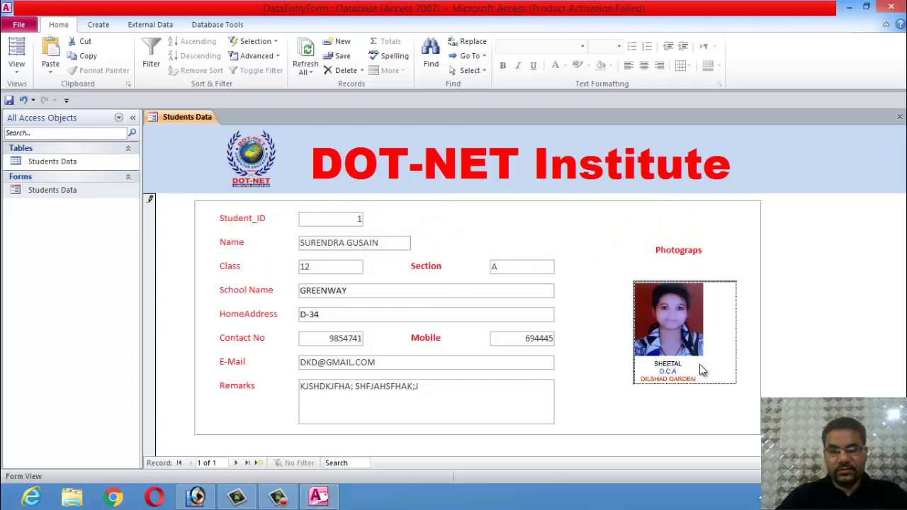
left_click(538, 404)
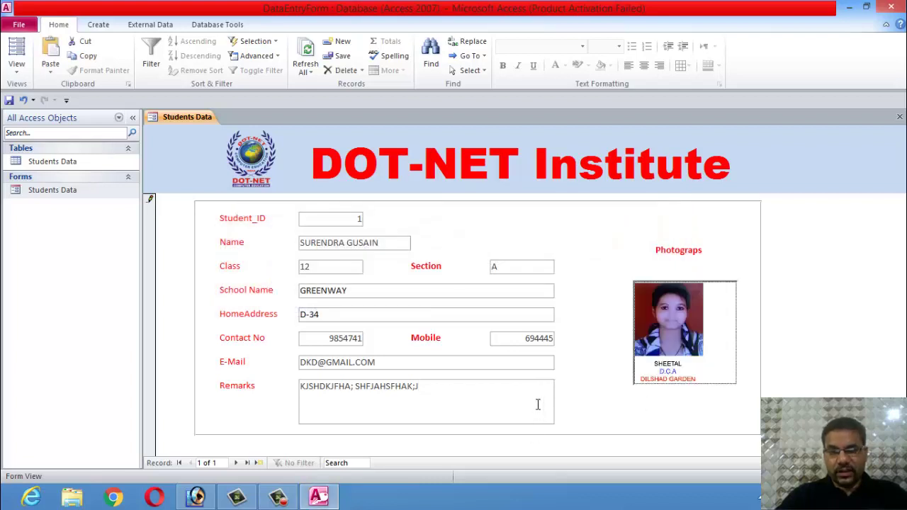
key("Tab")
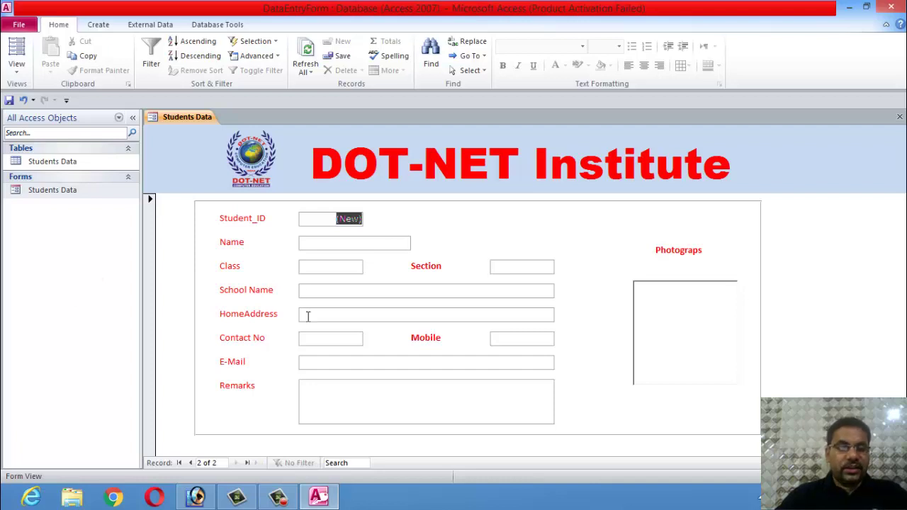
key("ctrl+w")
Open the Students Data table and form, then close and reopen the form to check record 1.
left_click(61, 160)
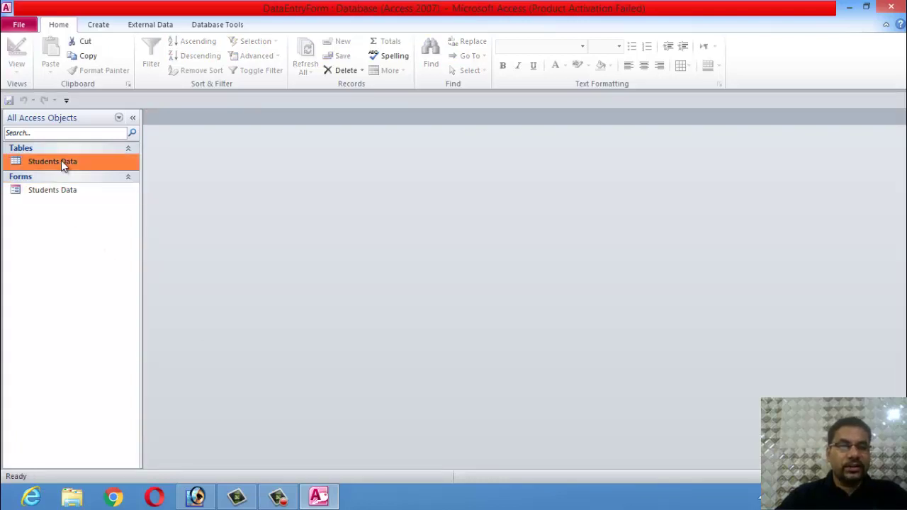
double_click(64, 160)
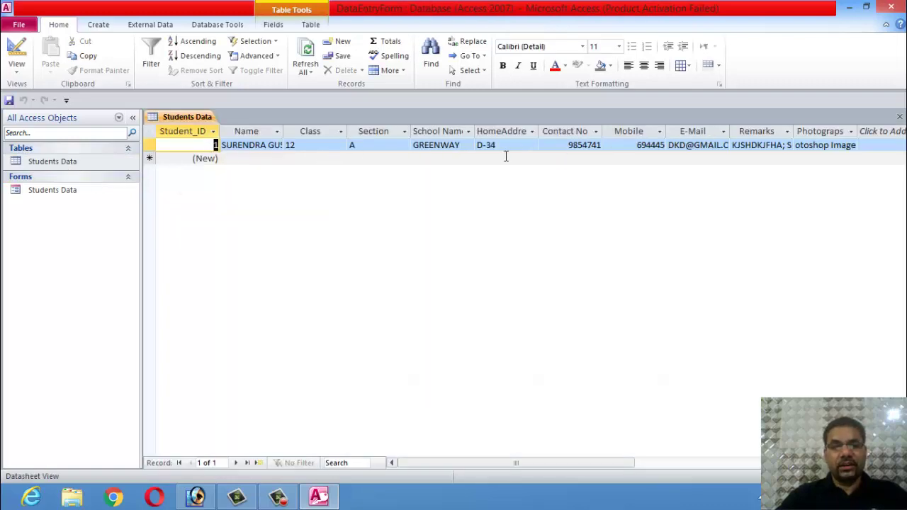
left_click(79, 195)
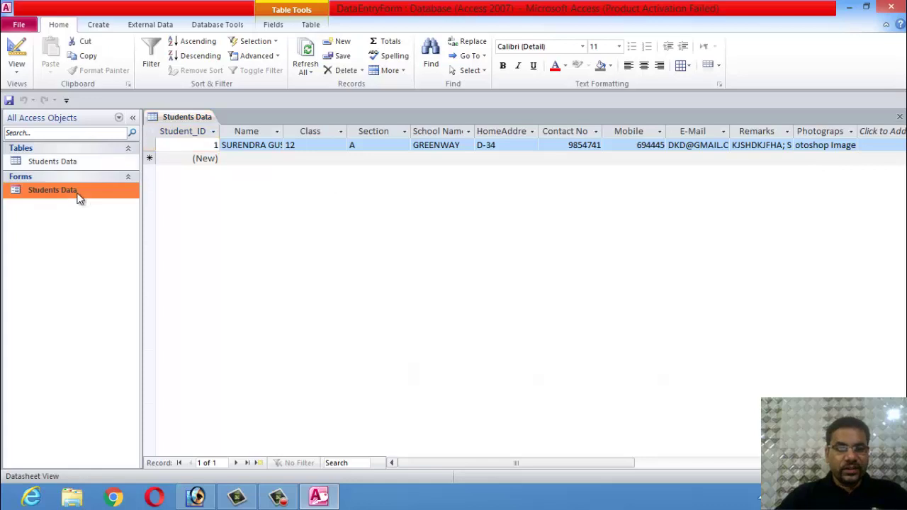
double_click(73, 190)
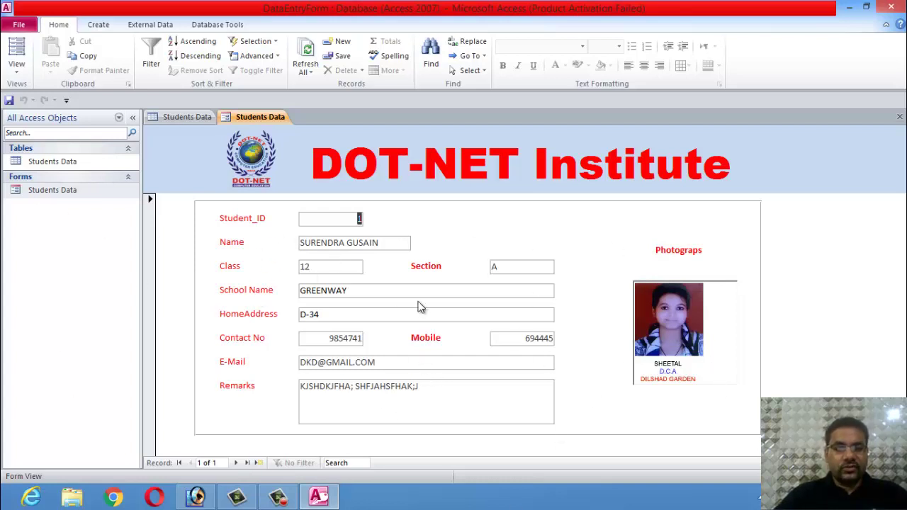
key("ctrl+F4")
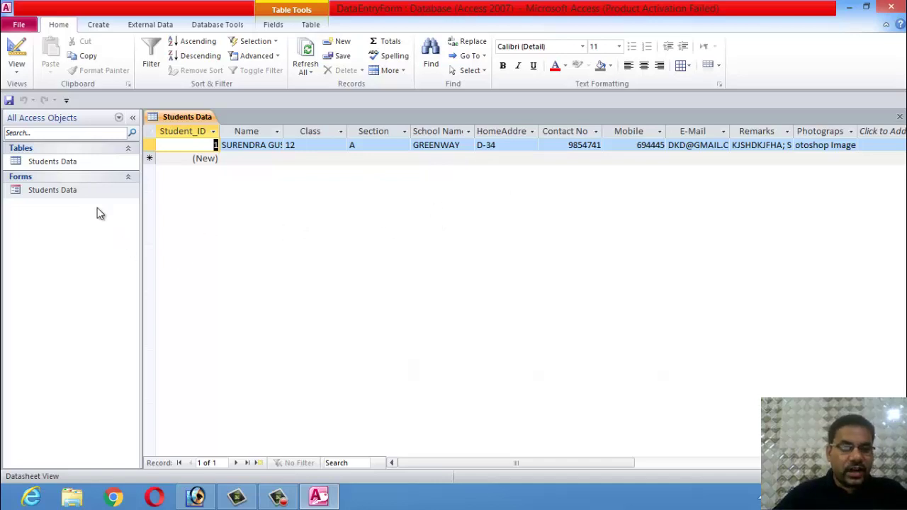
double_click(78, 193)
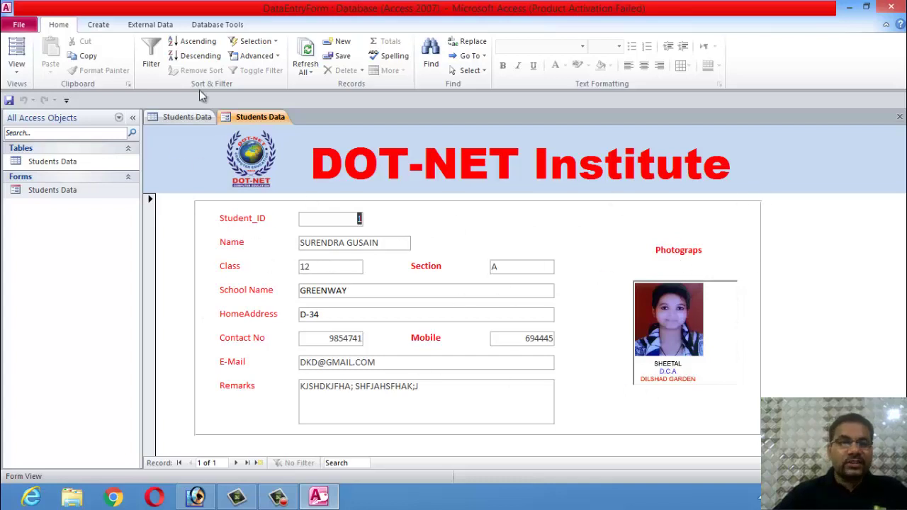
Switch the ribbon between Database Tools and External Data, ending on the import/export commands.
left_click(209, 25)
left_click(149, 27)
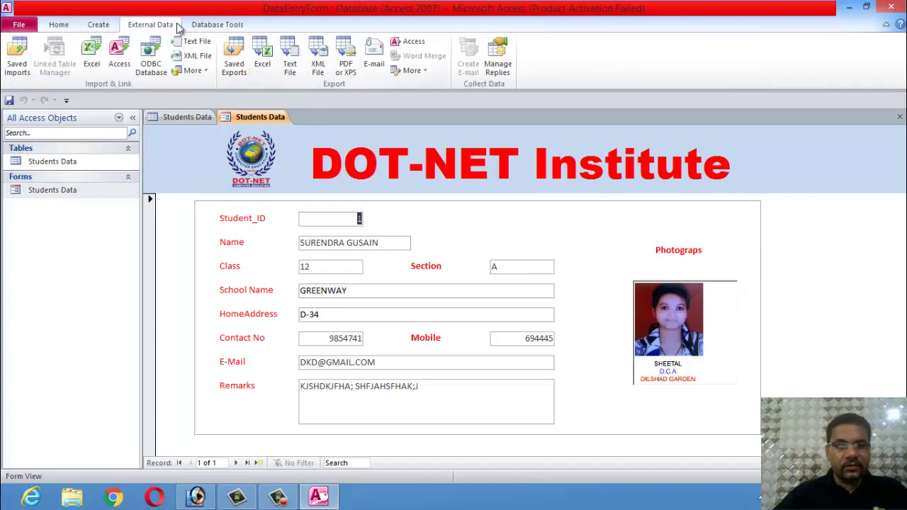
left_click(209, 27)
left_click(153, 26)
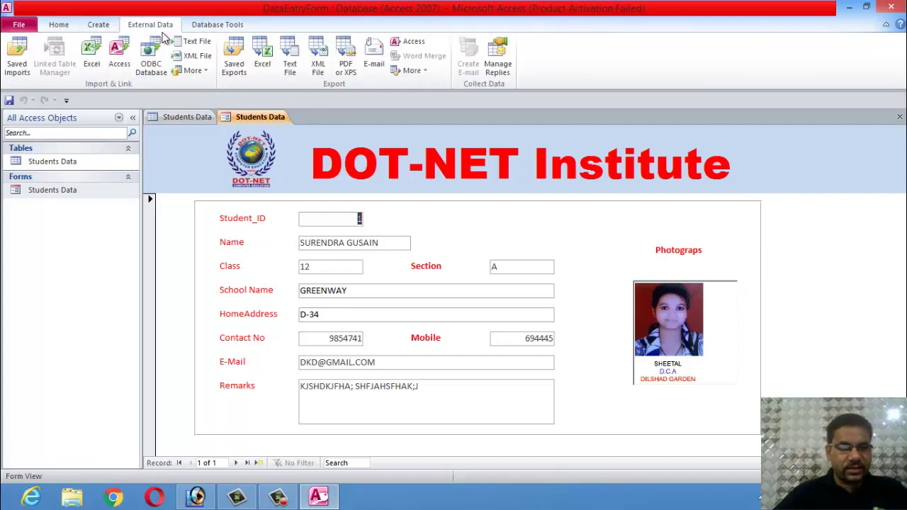